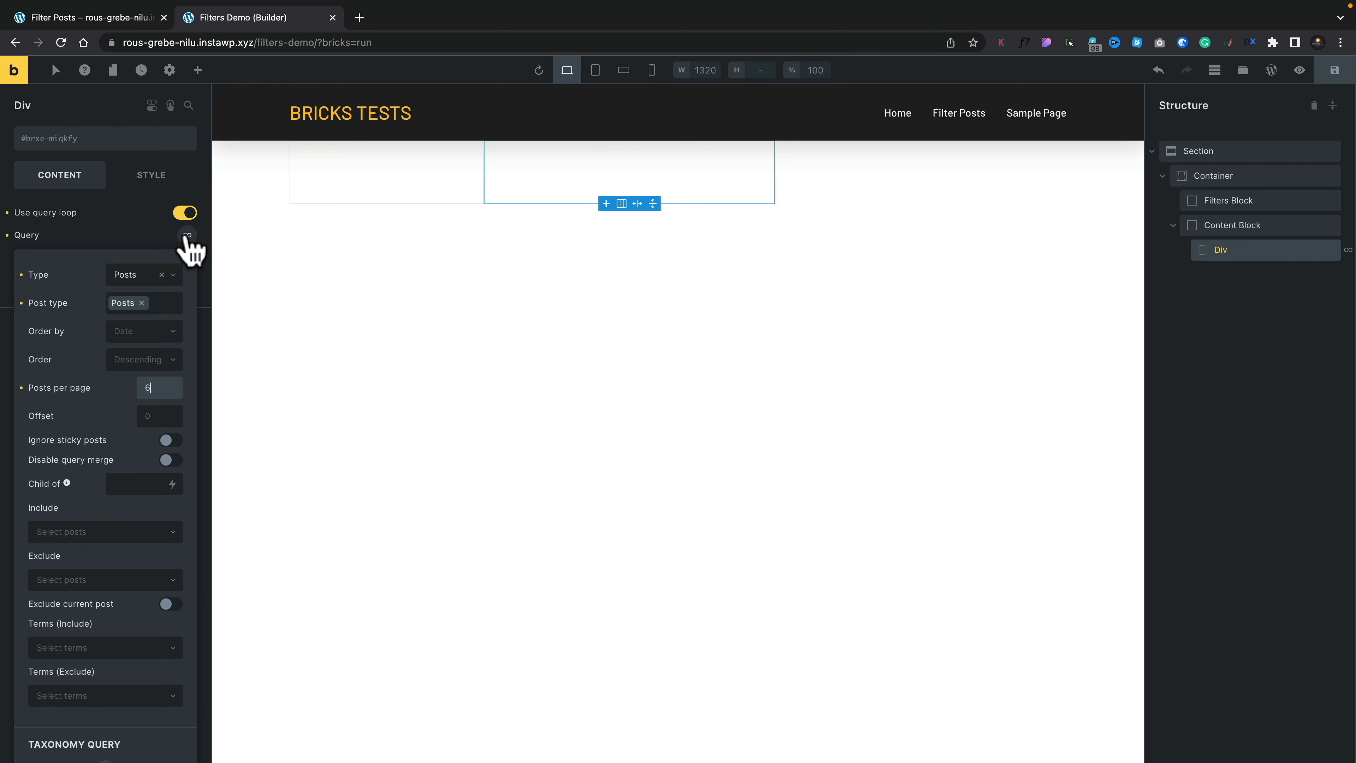
Step: Make the Div's query loop filterable for JetSmartFilters and check the finished Filter Posts page for reference
click(187, 235)
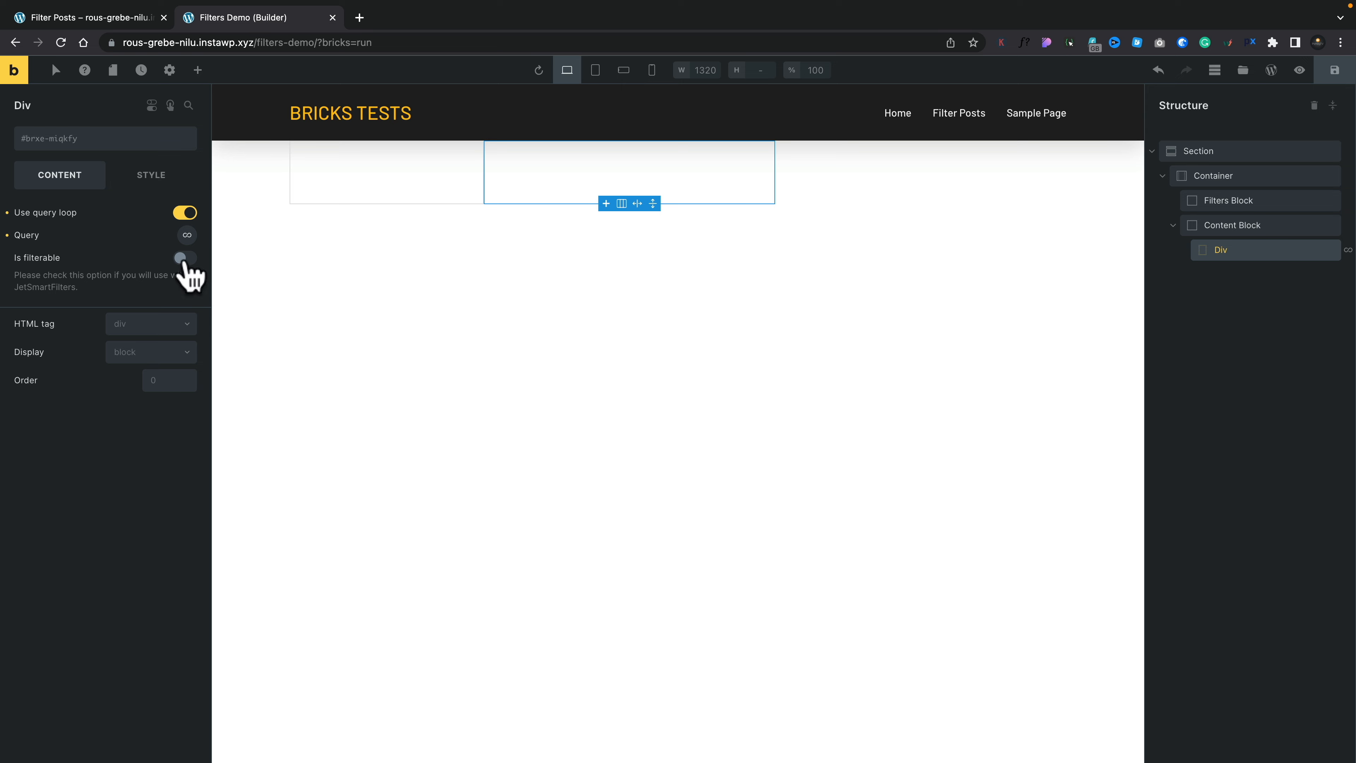
click(184, 259)
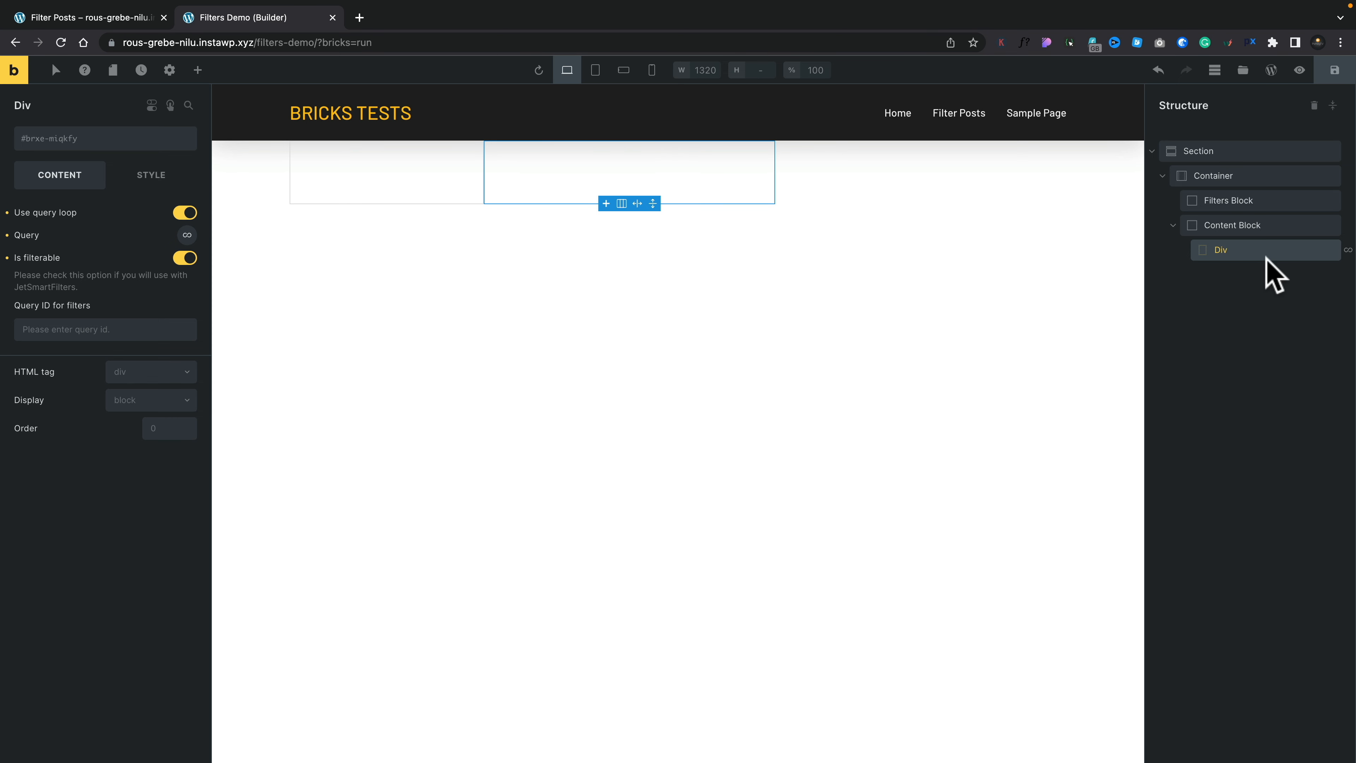
click(91, 17)
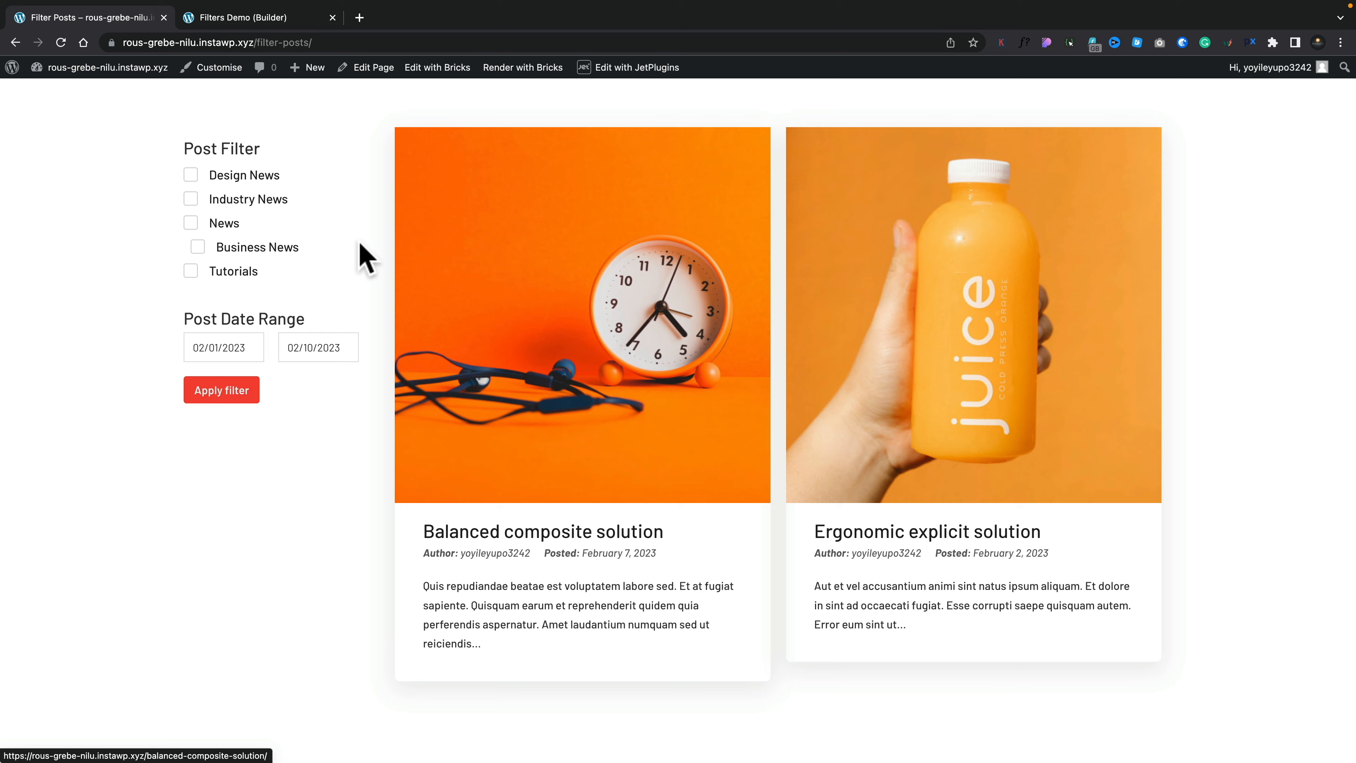
click(278, 19)
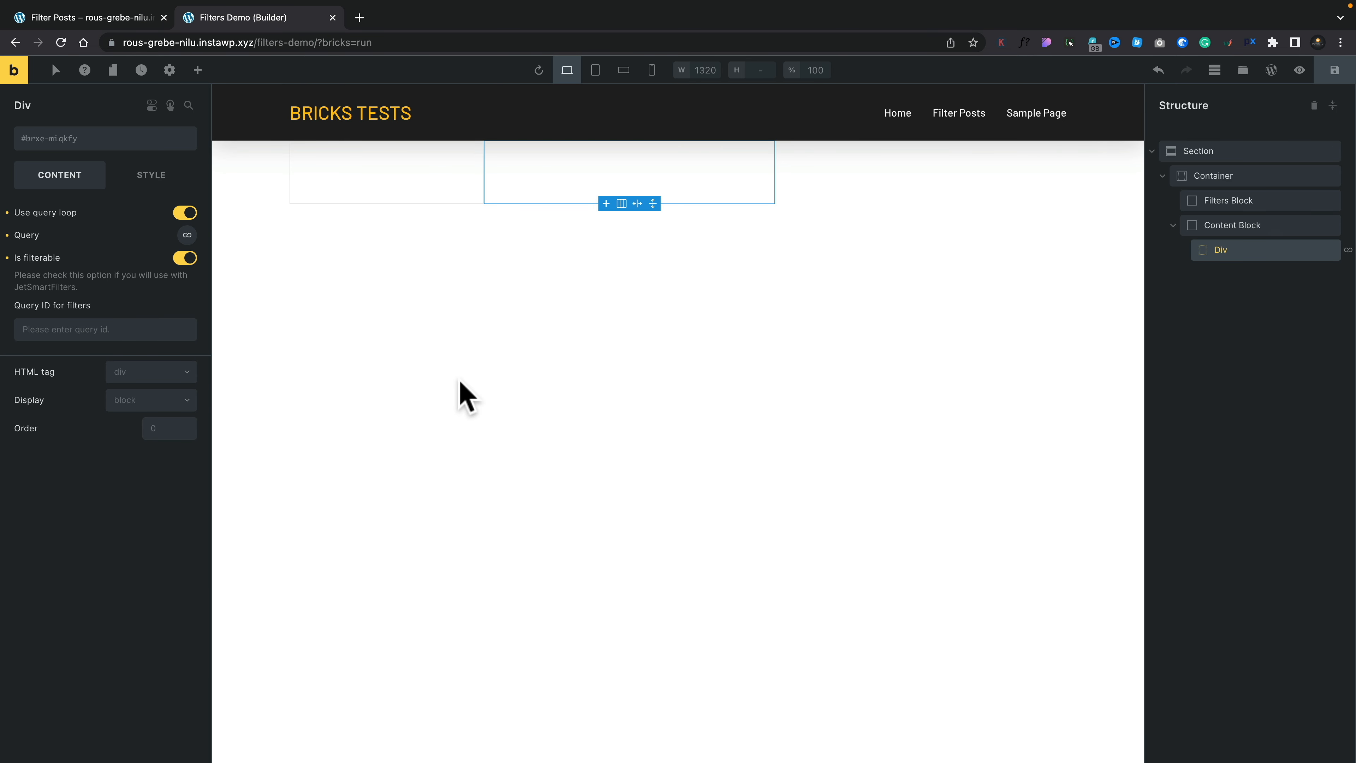
Step: Add a JetEngine Dynamic Image element inside the query loop Div and review the looped images on the page
click(200, 78)
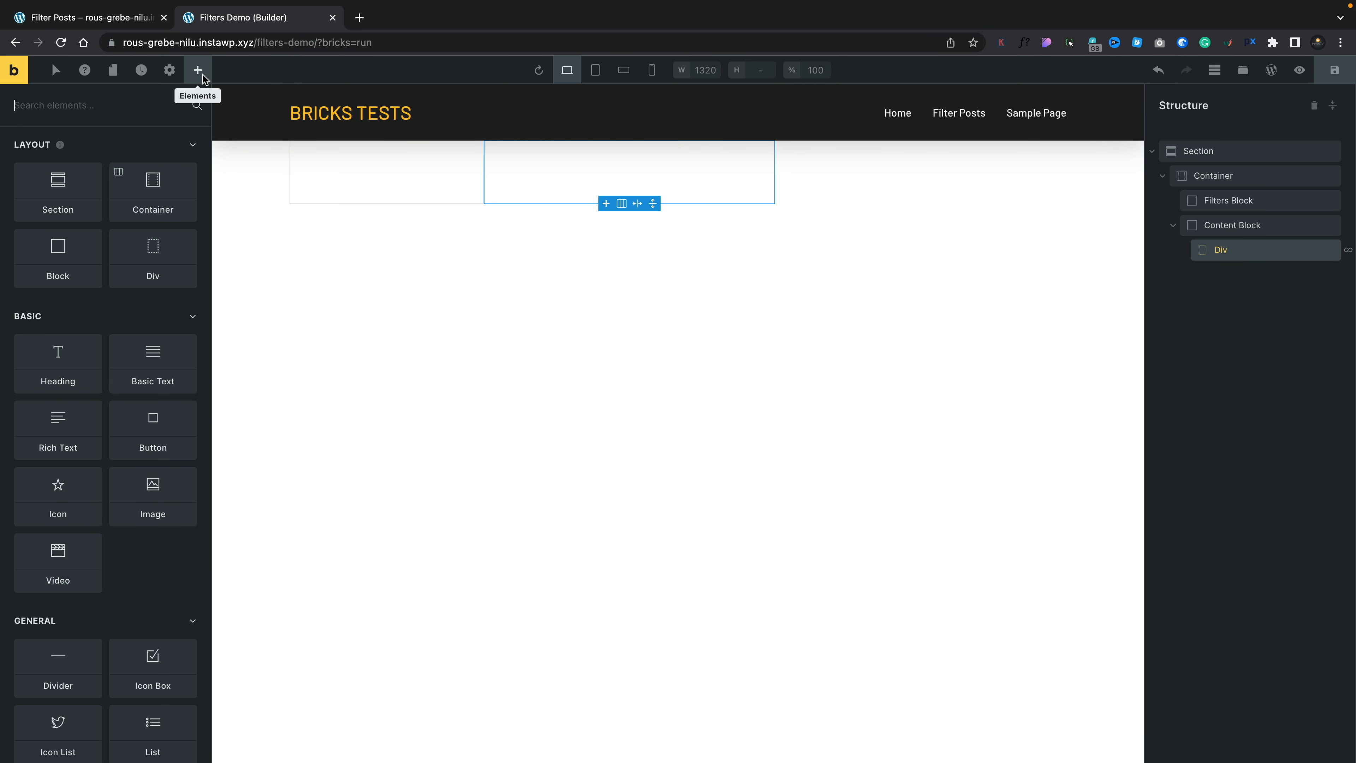
scroll(127, 605, down, 15)
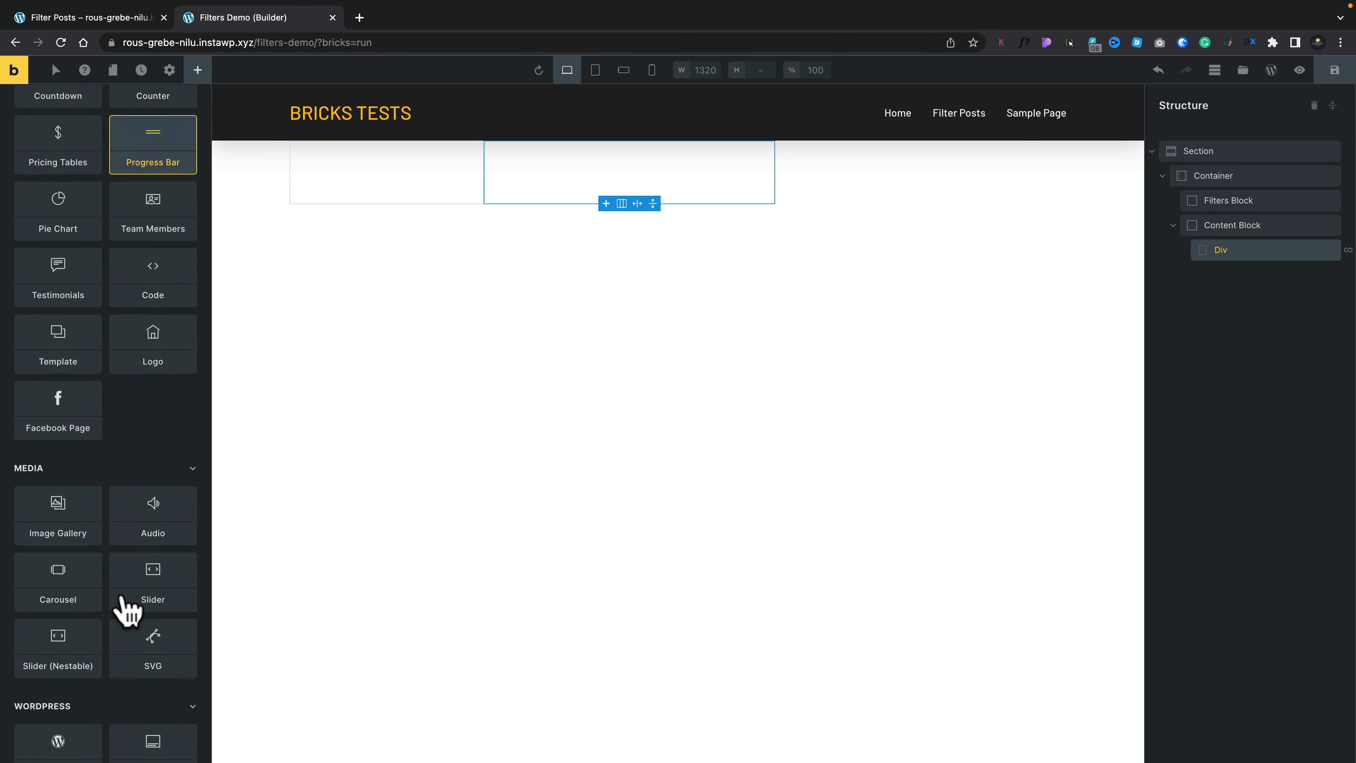
scroll(124, 608, down, 10)
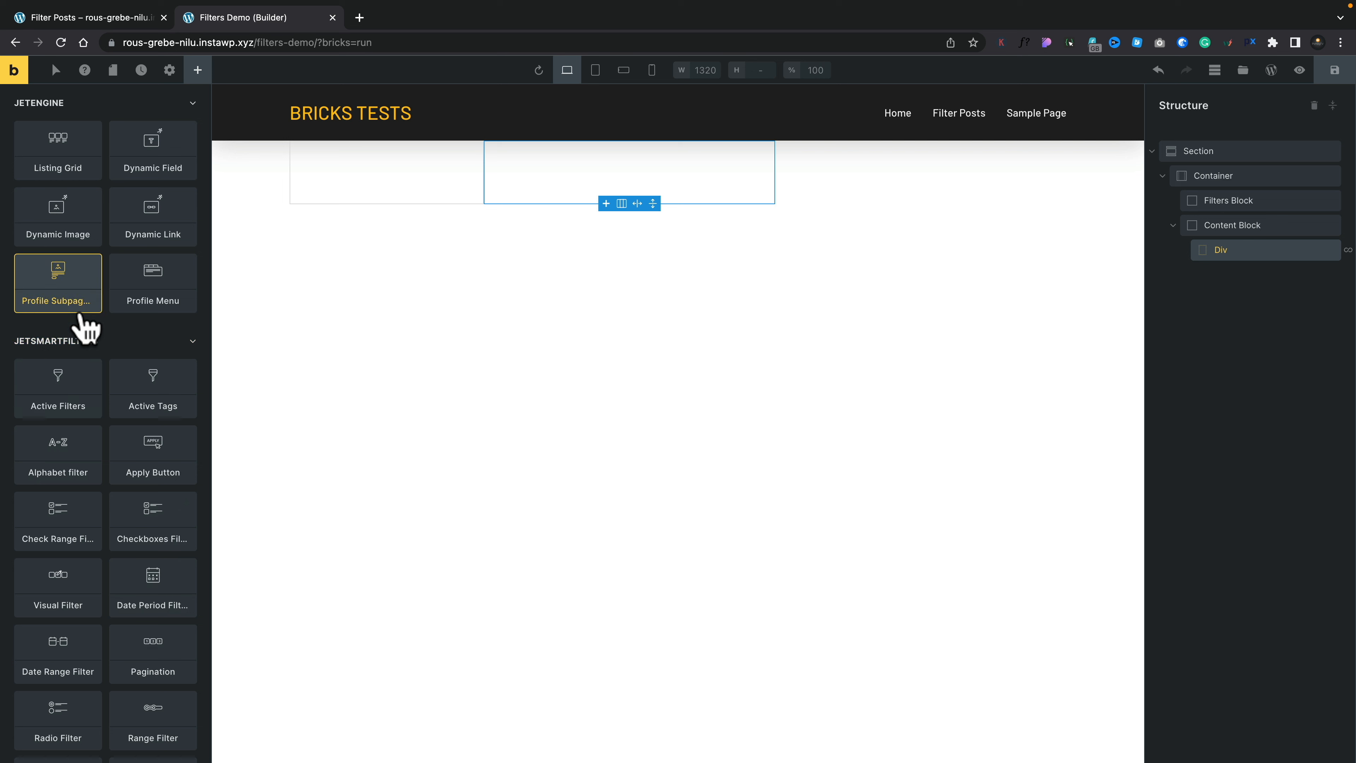
click(57, 217)
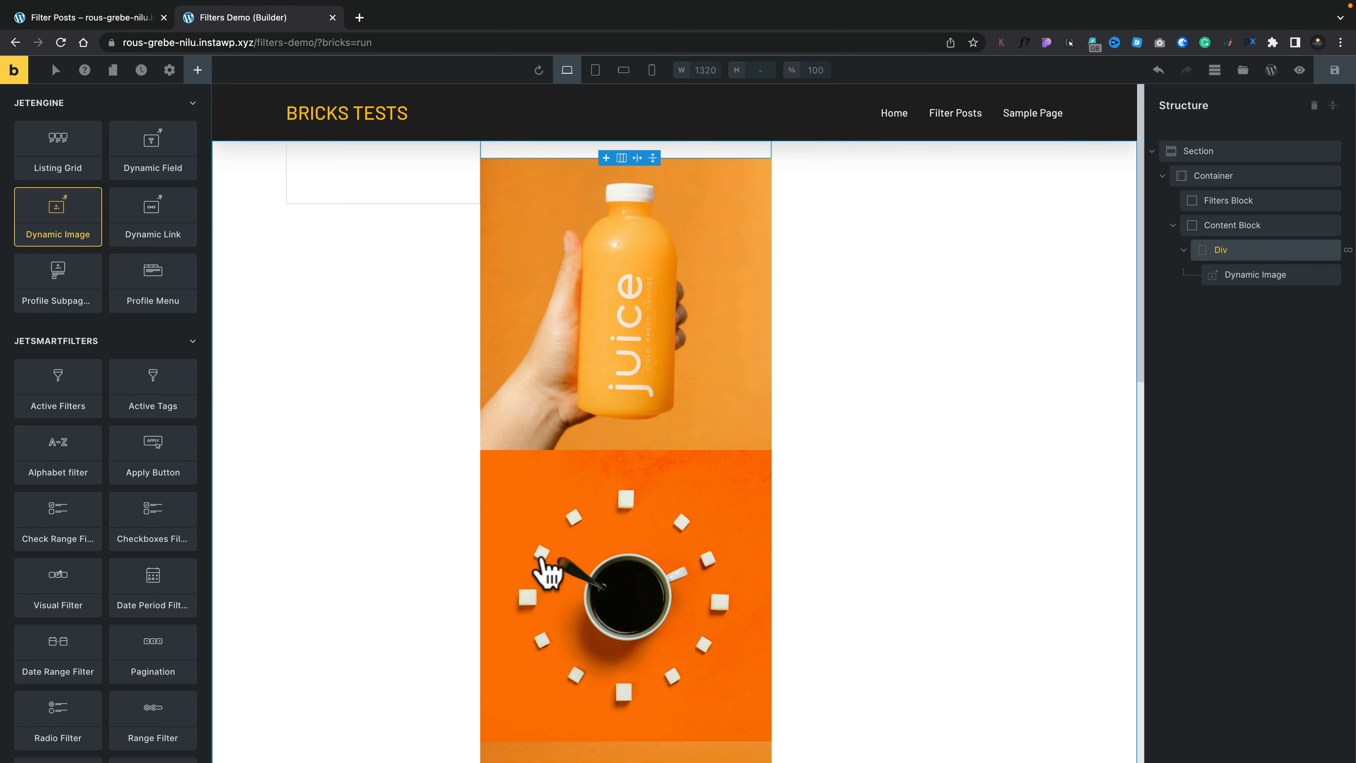
scroll(546, 566, down, 6)
scroll(545, 565, down, 7)
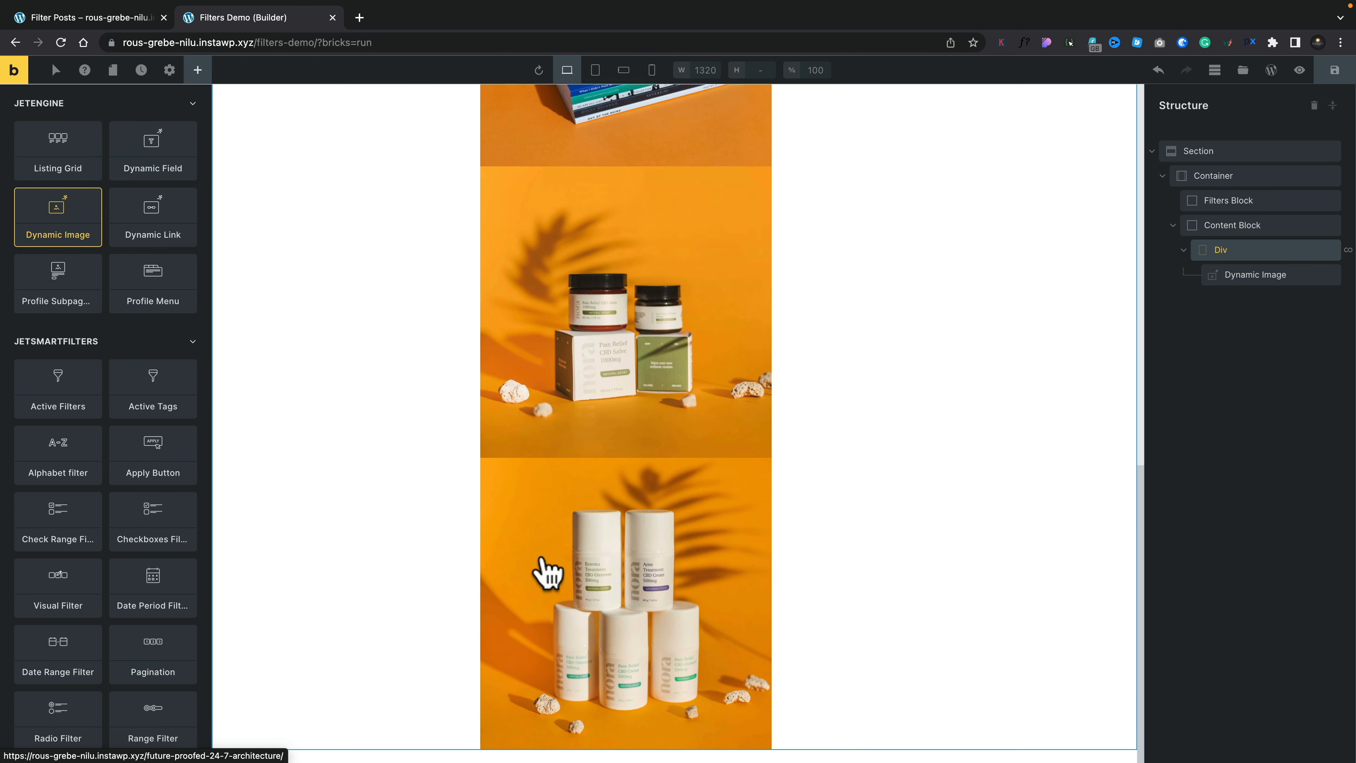
scroll(545, 566, up, 6)
scroll(545, 566, up, 8)
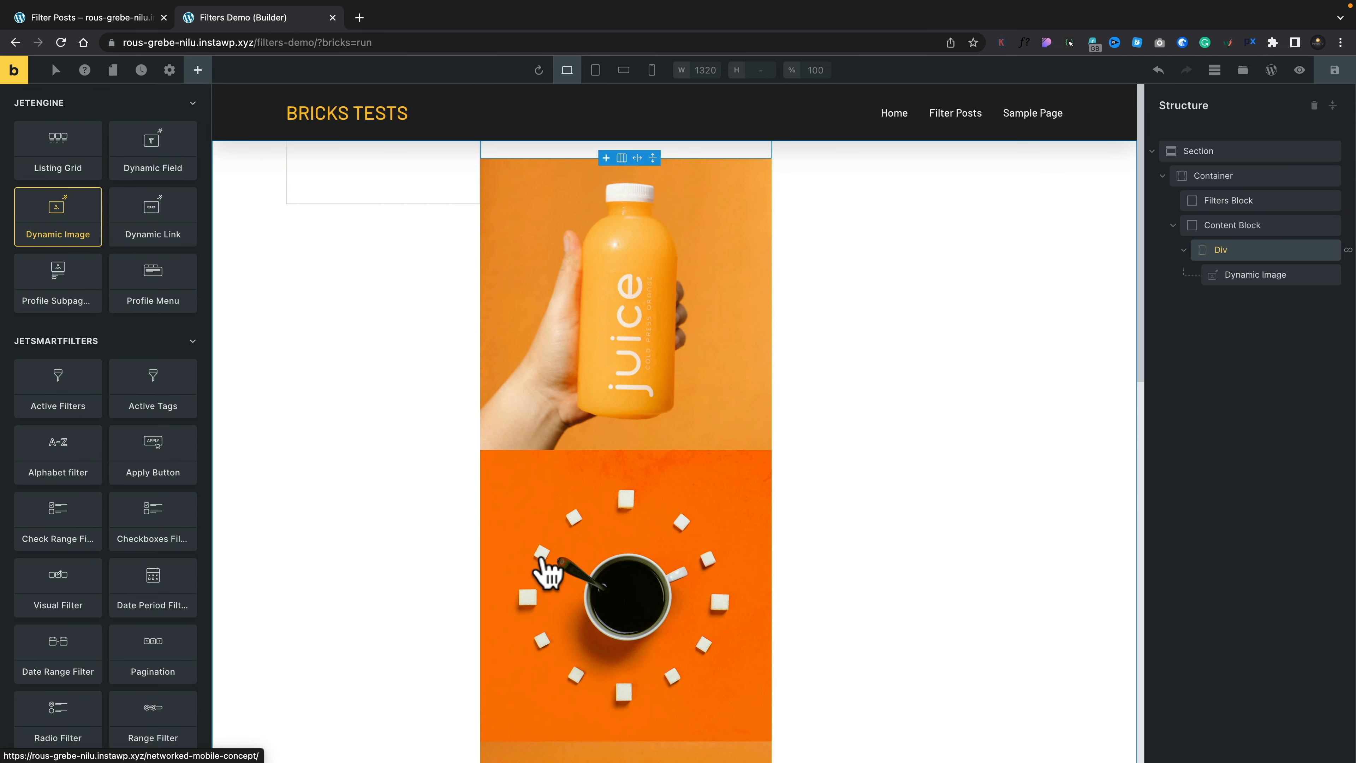
Step: Set the Content Block to flex display with Wrap as its flex wrap and a horizontal direction
click(1262, 223)
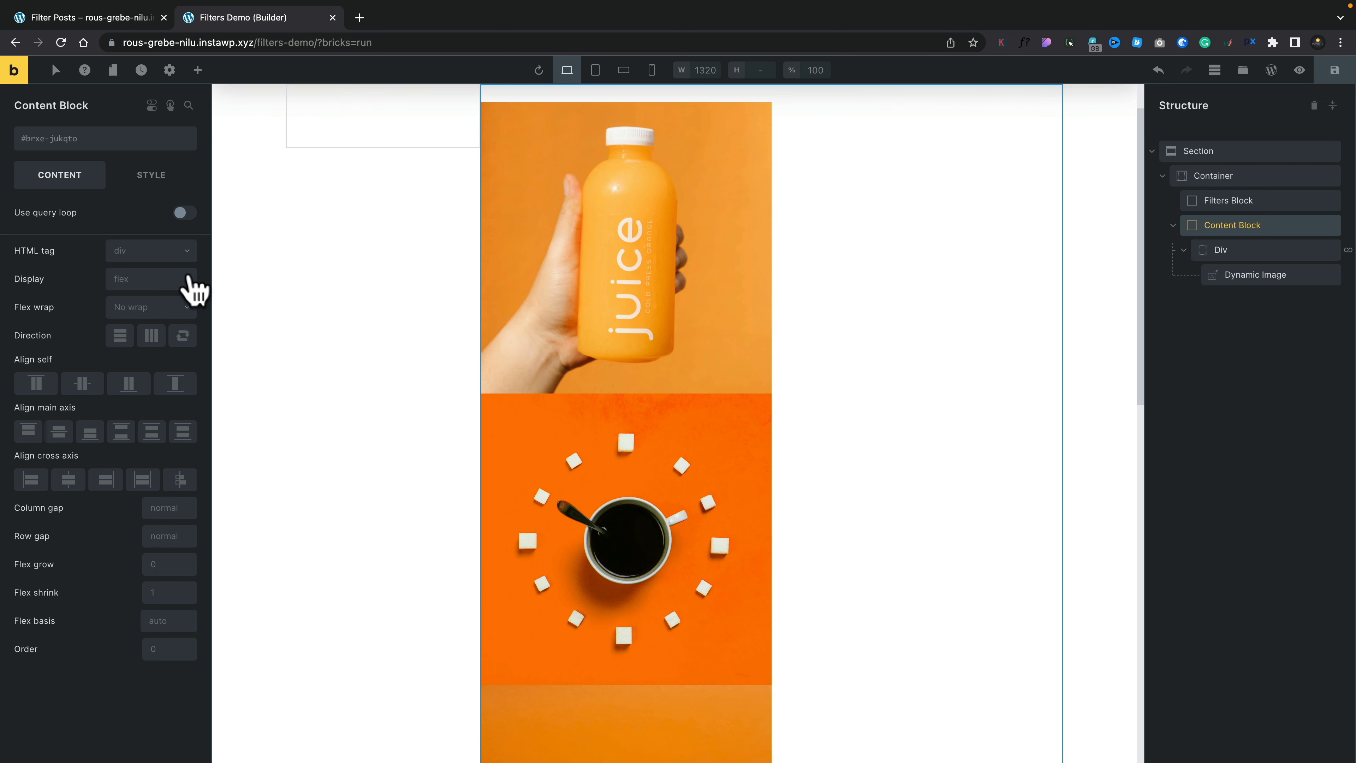
click(181, 307)
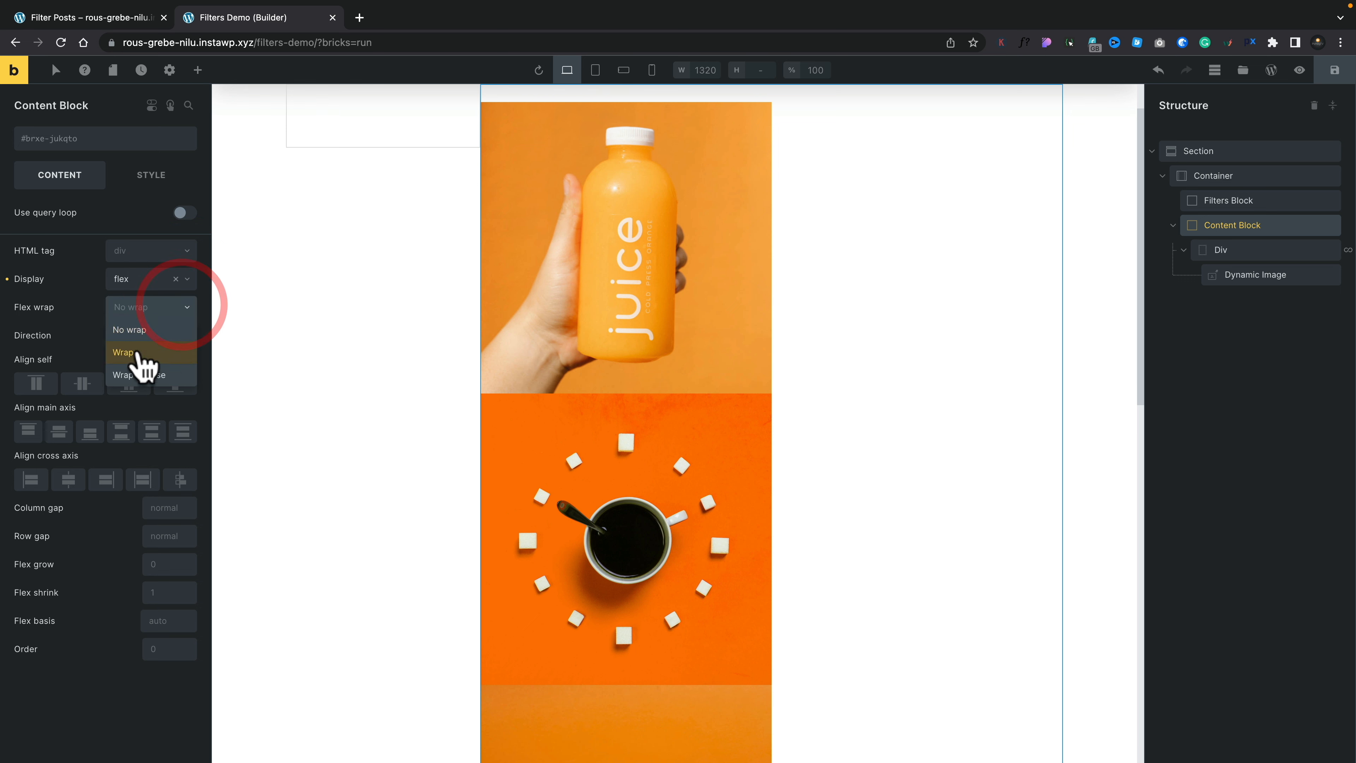
click(138, 352)
click(151, 338)
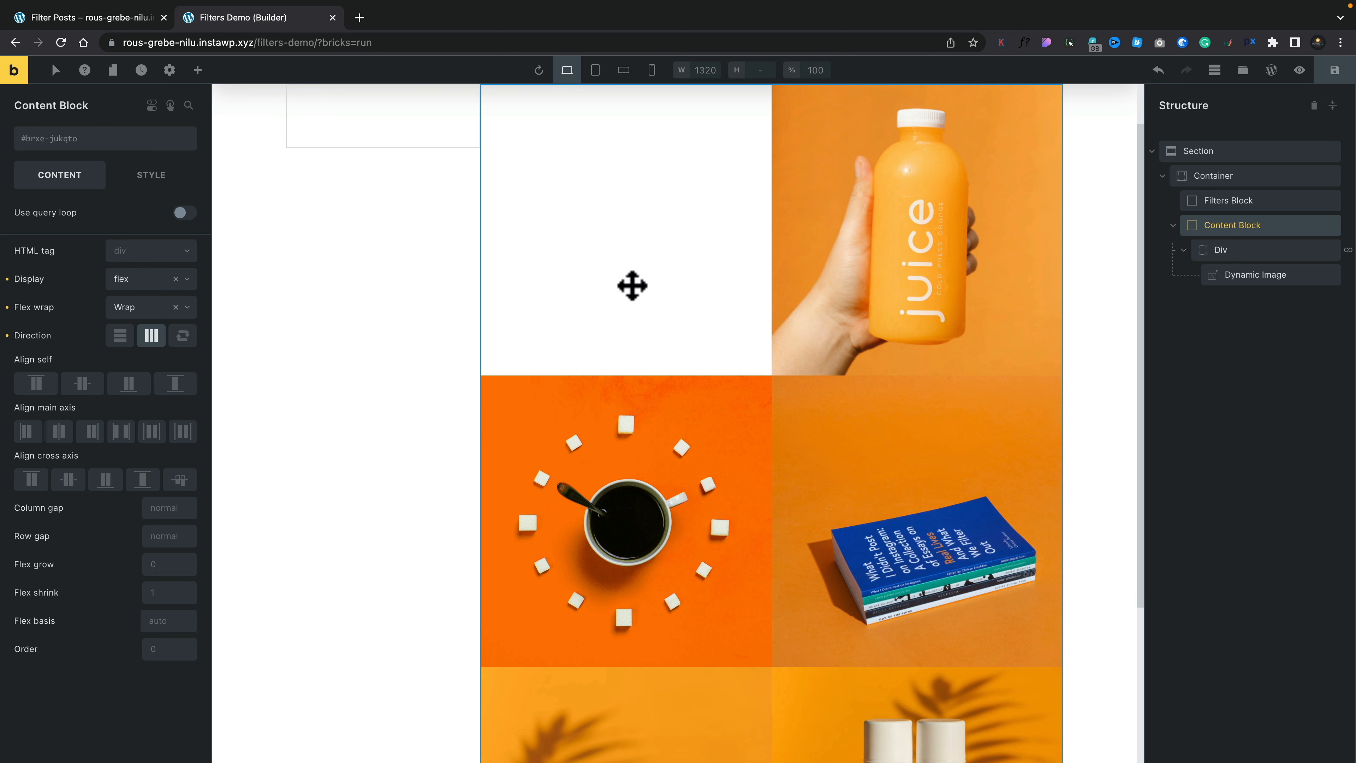
scroll(645, 232, up, 2)
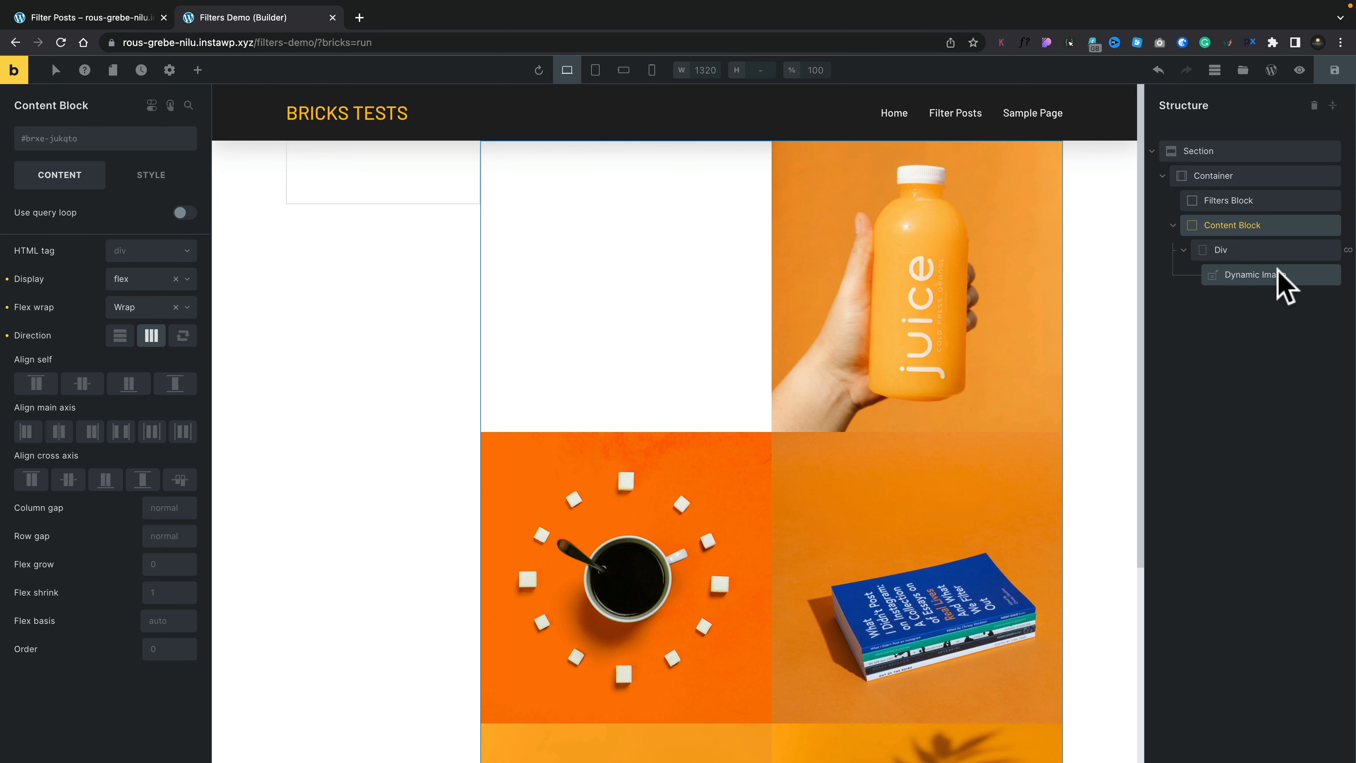
Step: Collapse the Layout, Basic, General, Media, WordPress and Single categories in the elements list
click(1278, 272)
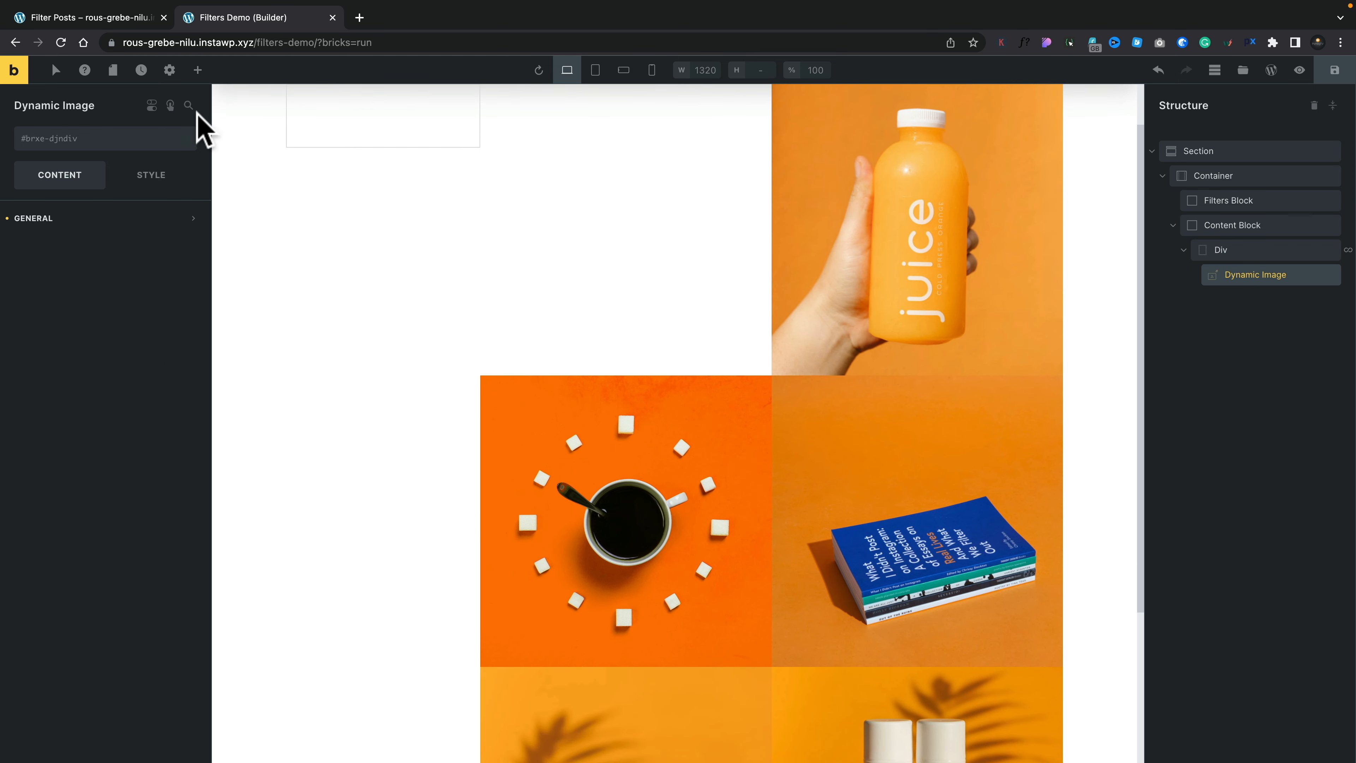
click(199, 78)
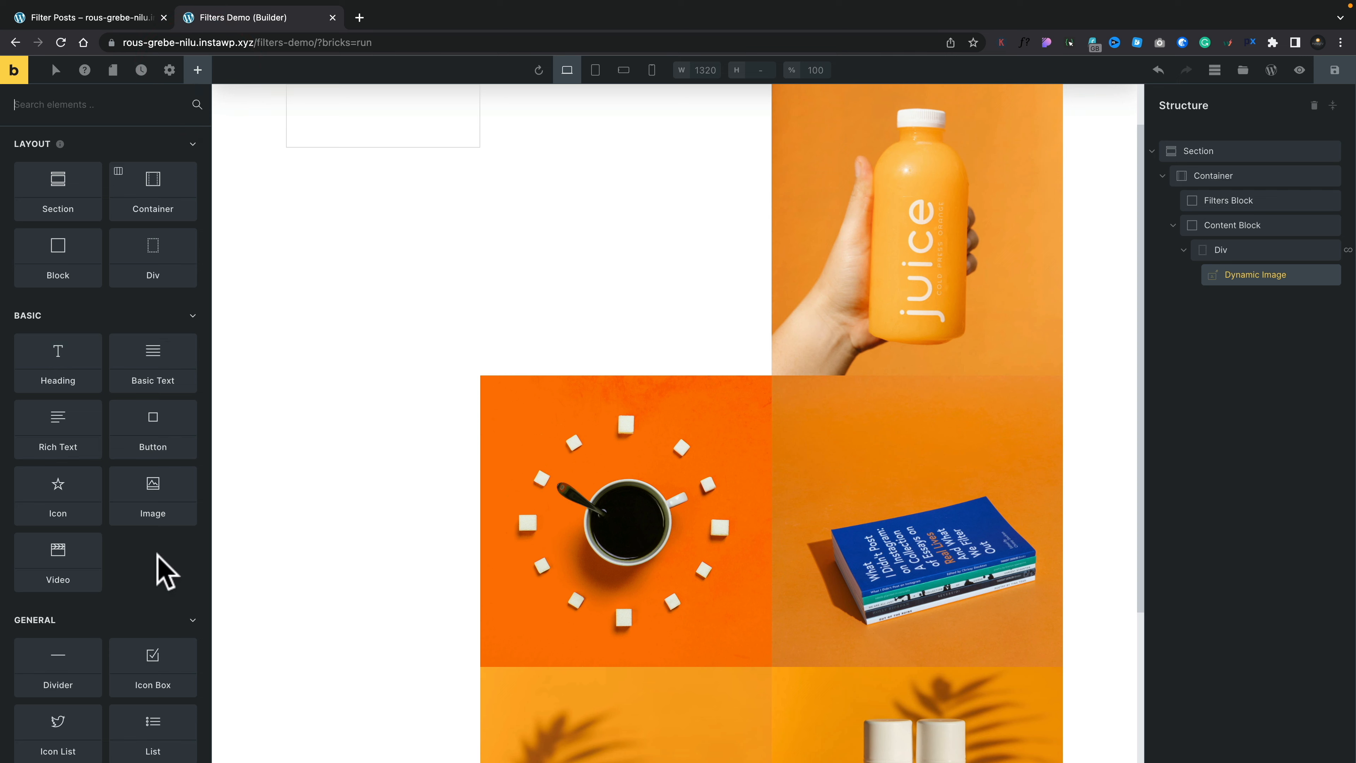
click(193, 145)
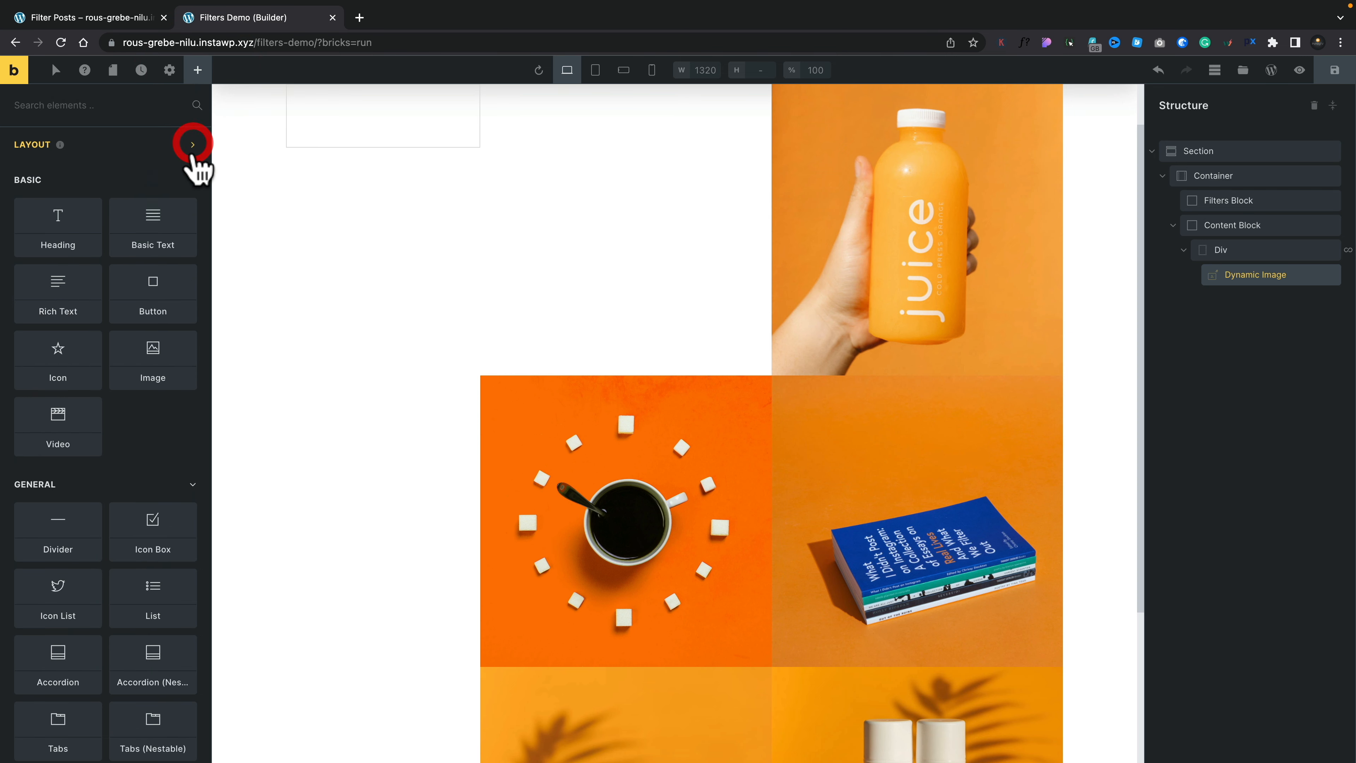
click(193, 180)
click(194, 215)
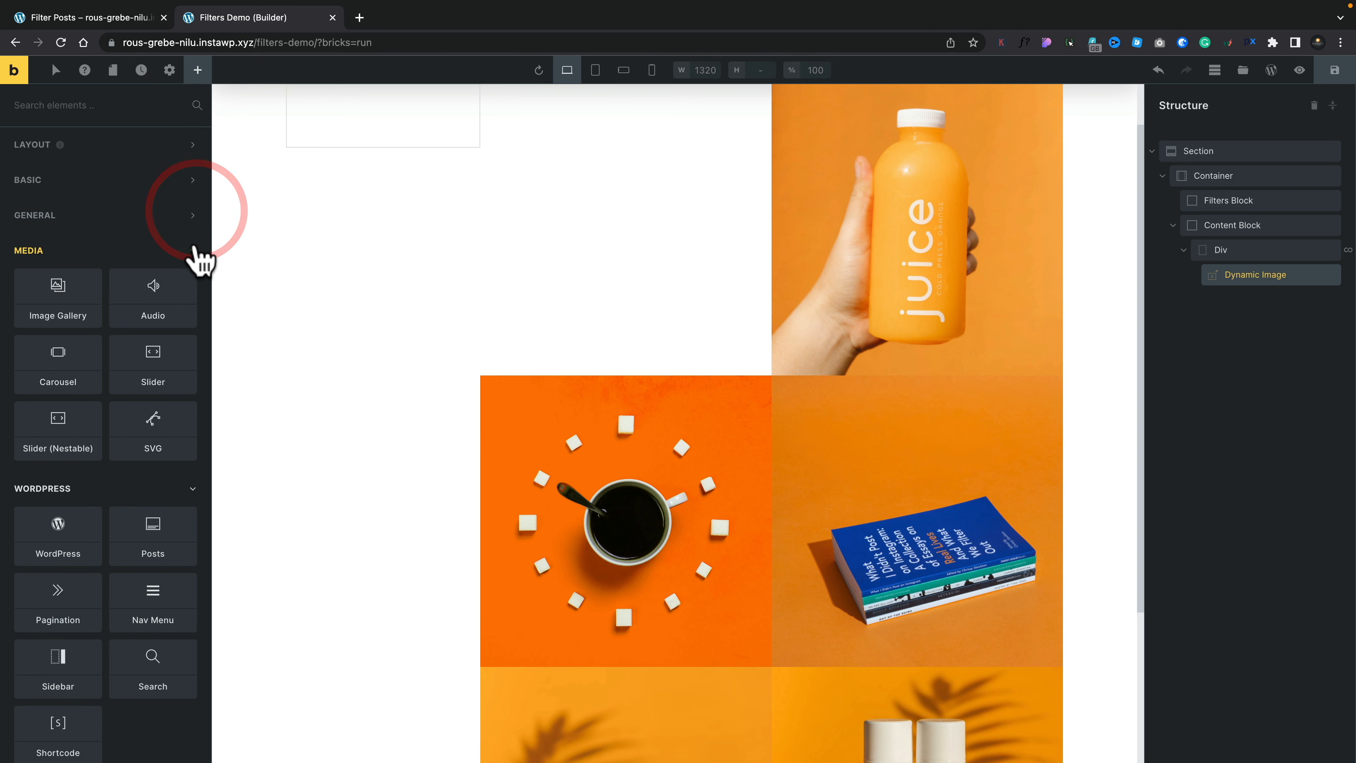
click(193, 251)
click(193, 286)
click(193, 321)
Step: Add a JetEngine Dynamic Field element below the Dynamic Image in the query loop Div
scroll(182, 358, down, 1)
scroll(178, 369, down, 4)
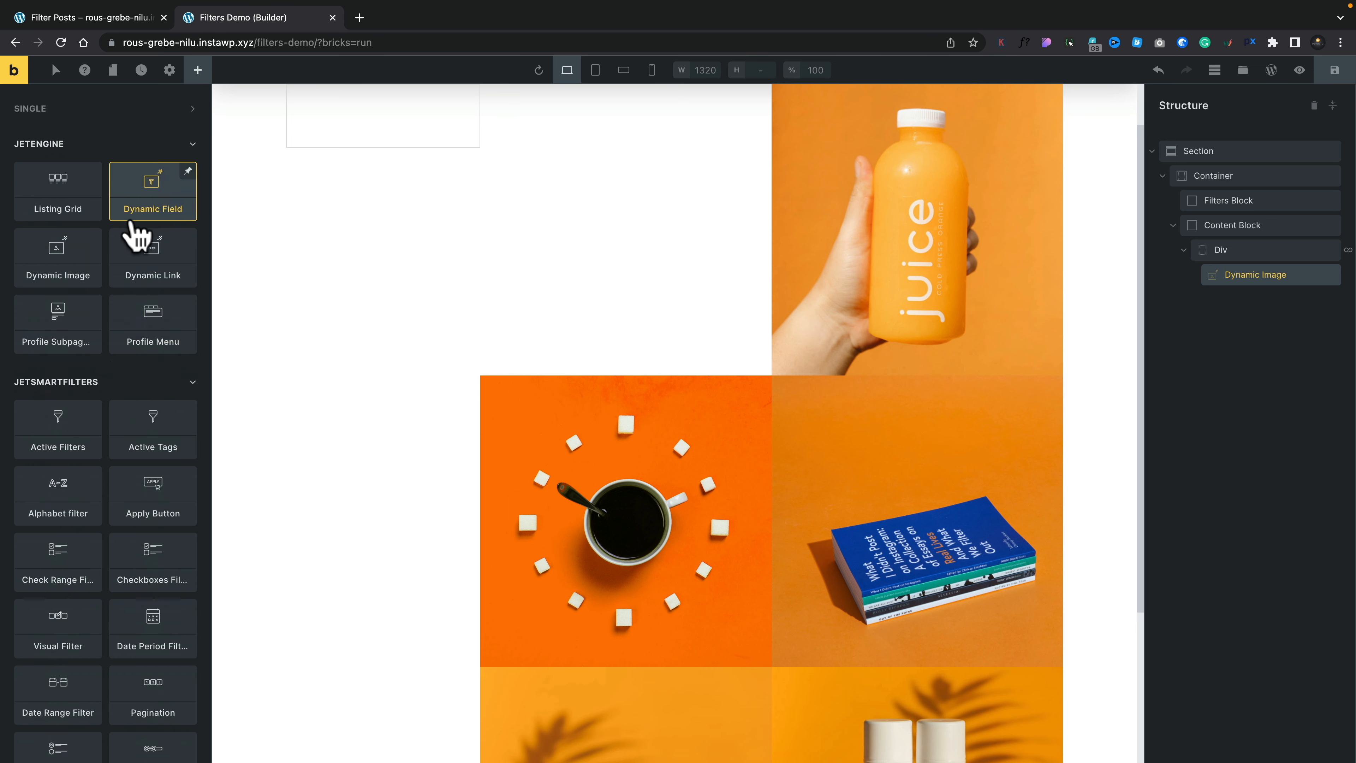
click(143, 208)
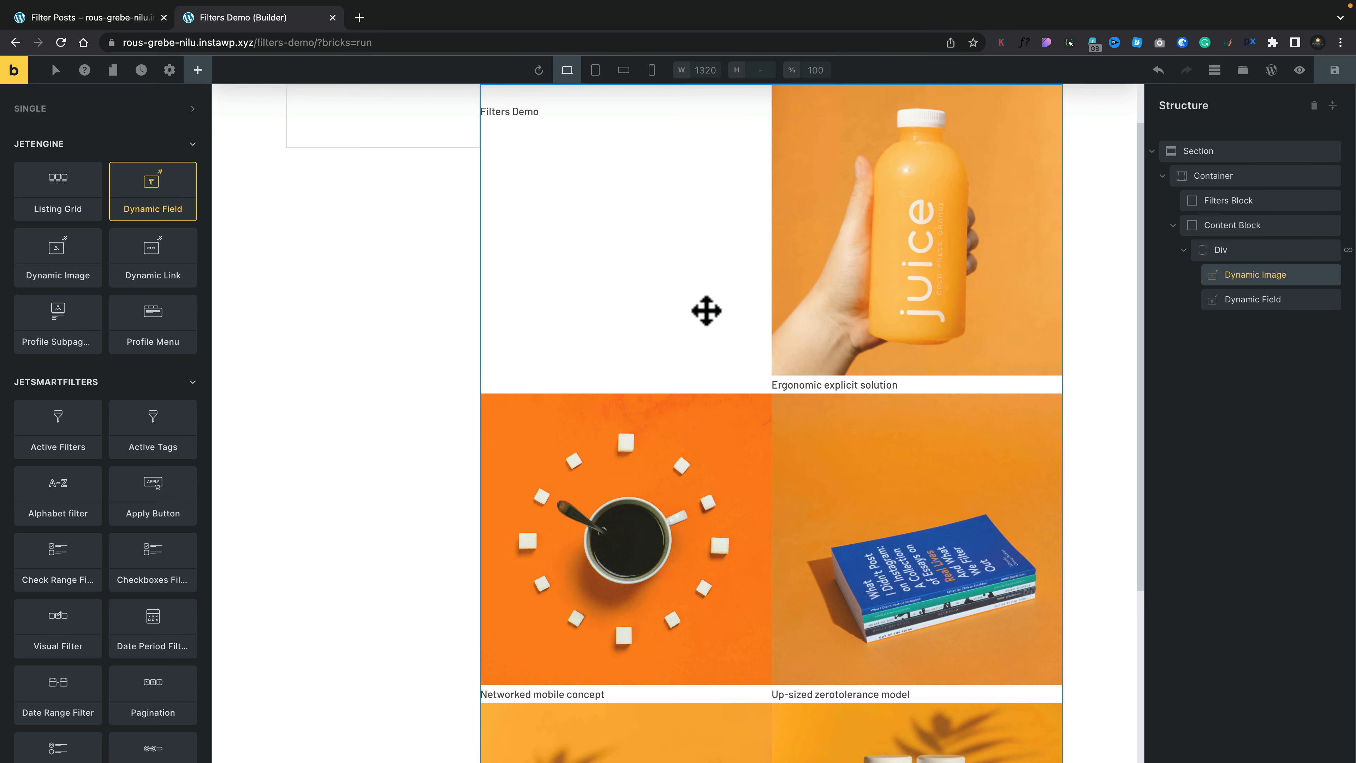
Step: Keep the Dynamic Field's source as Post/Term/User/Object Data, choose Title as its object field and set its HTML tag to H3
click(1246, 299)
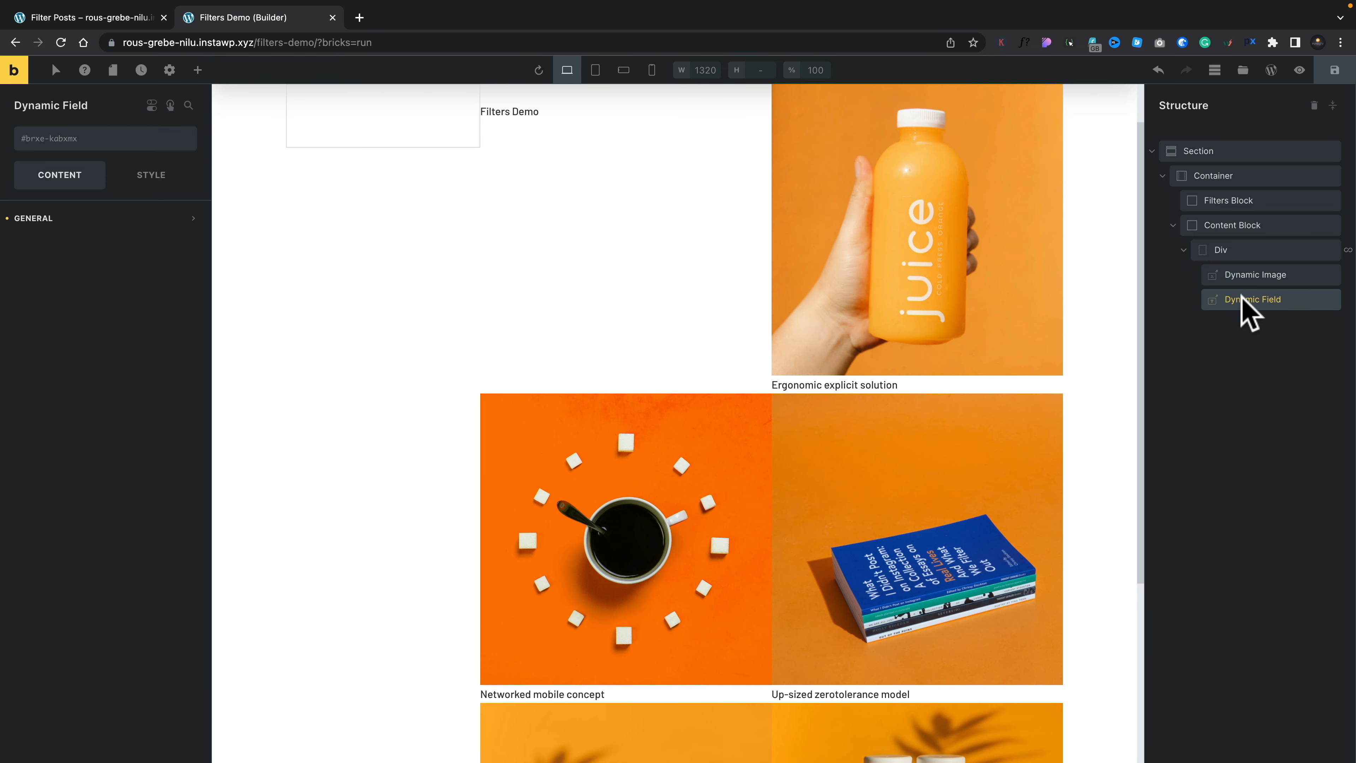
click(54, 218)
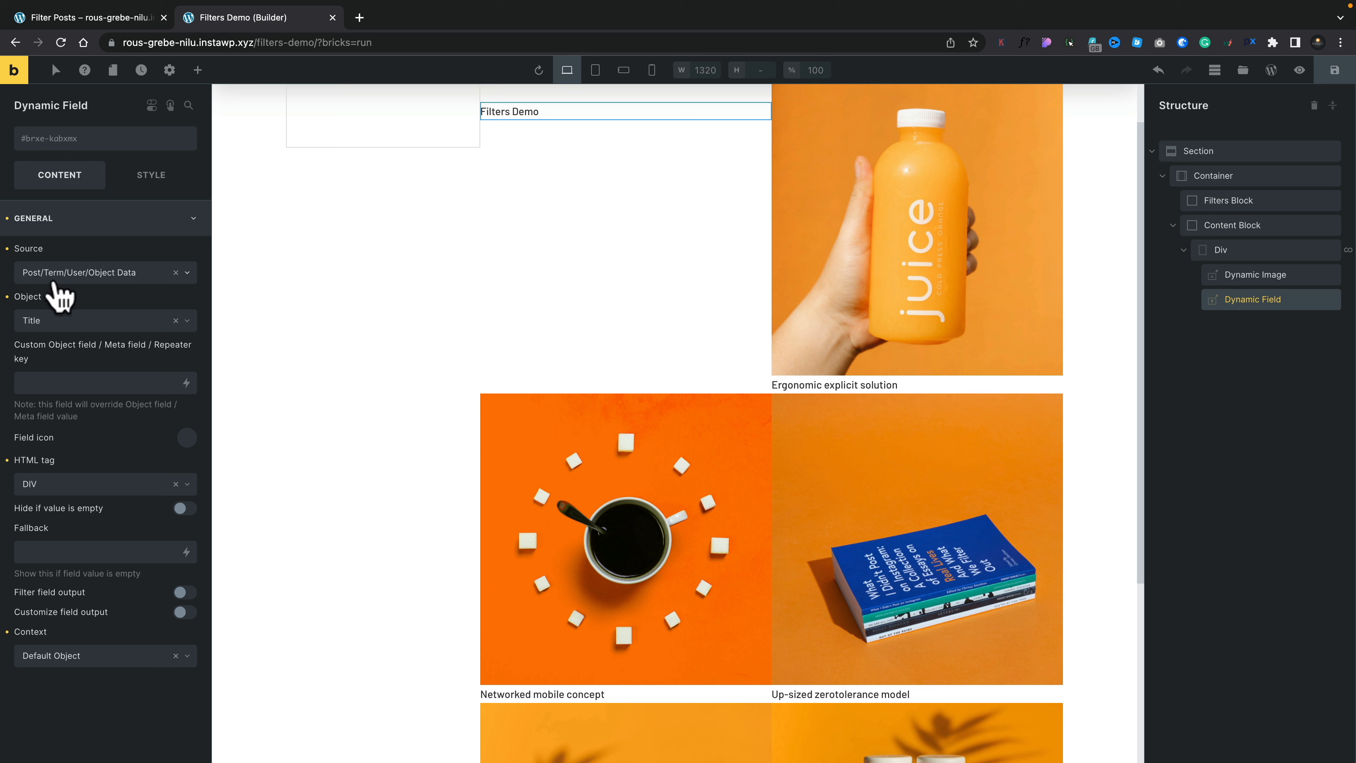
click(186, 274)
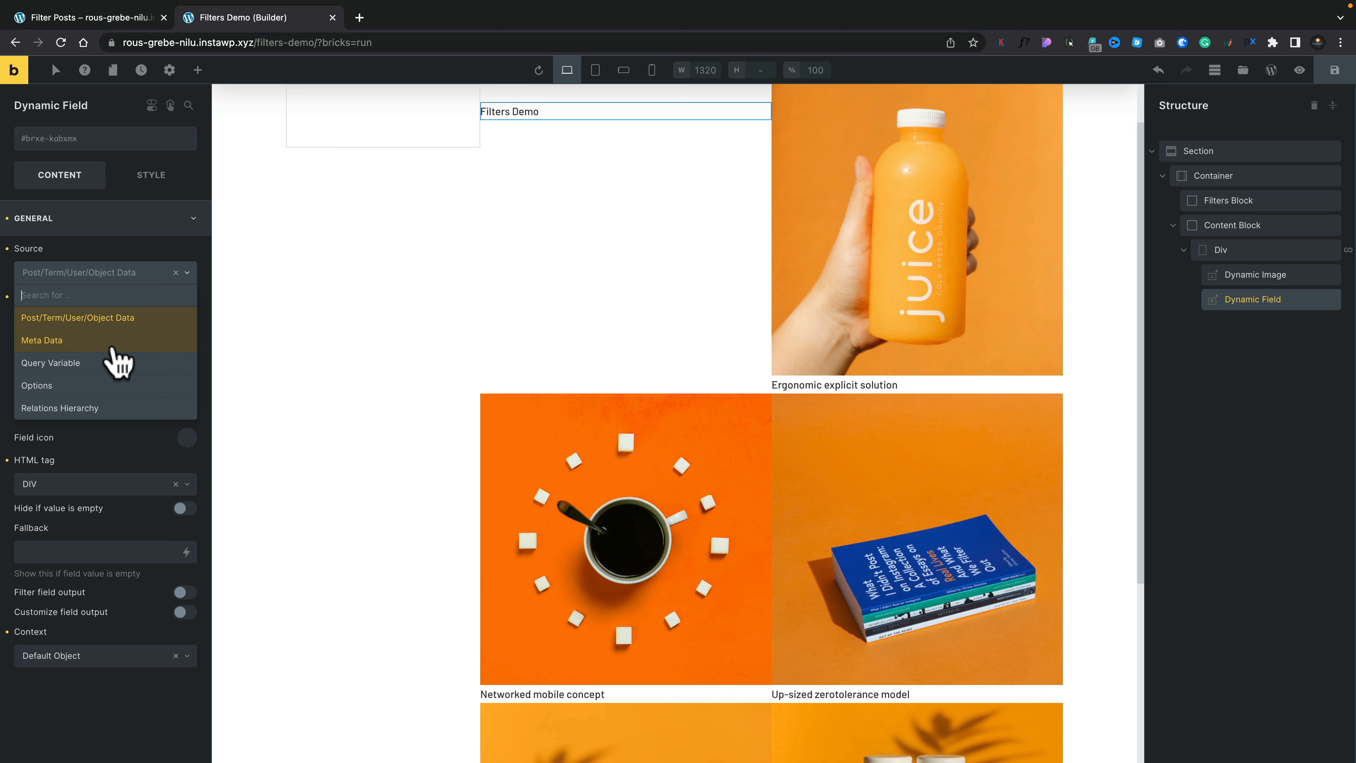
click(188, 273)
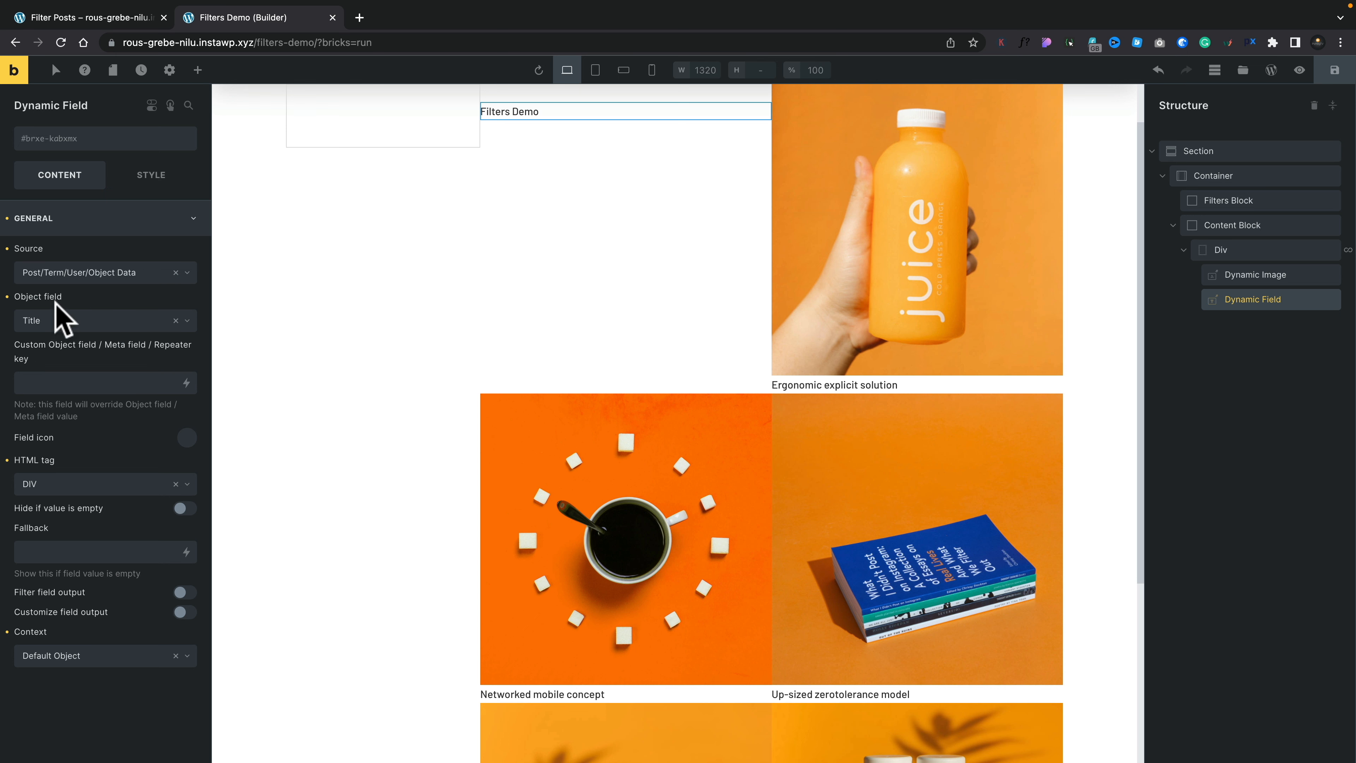
click(186, 321)
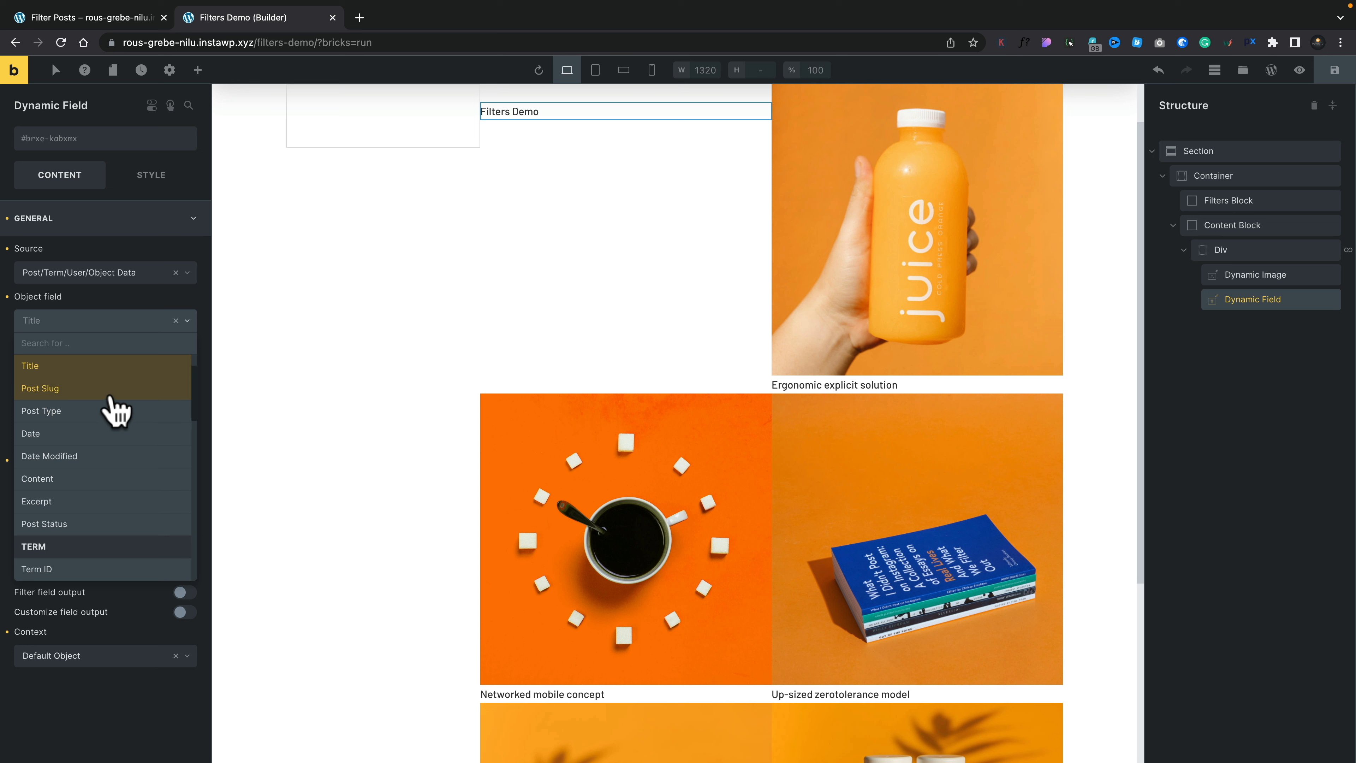
click(88, 368)
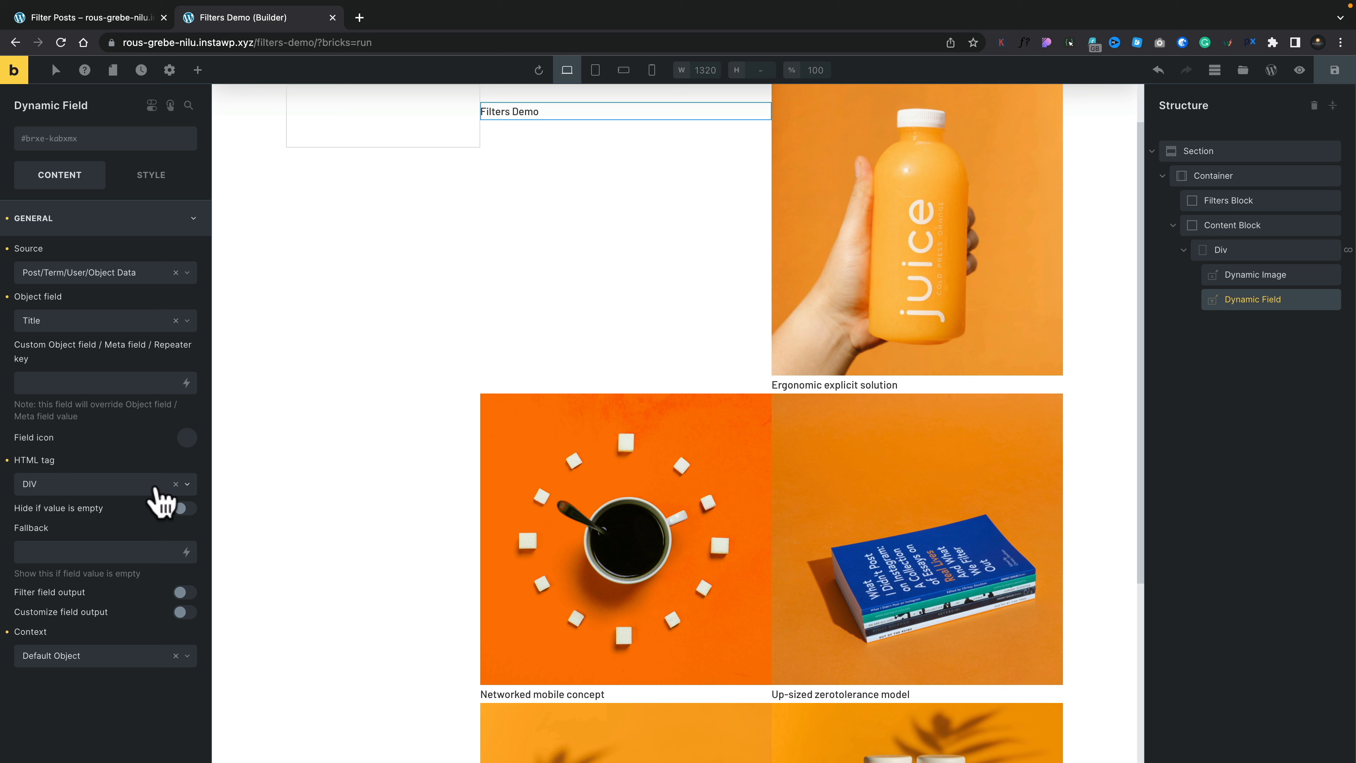
click(187, 484)
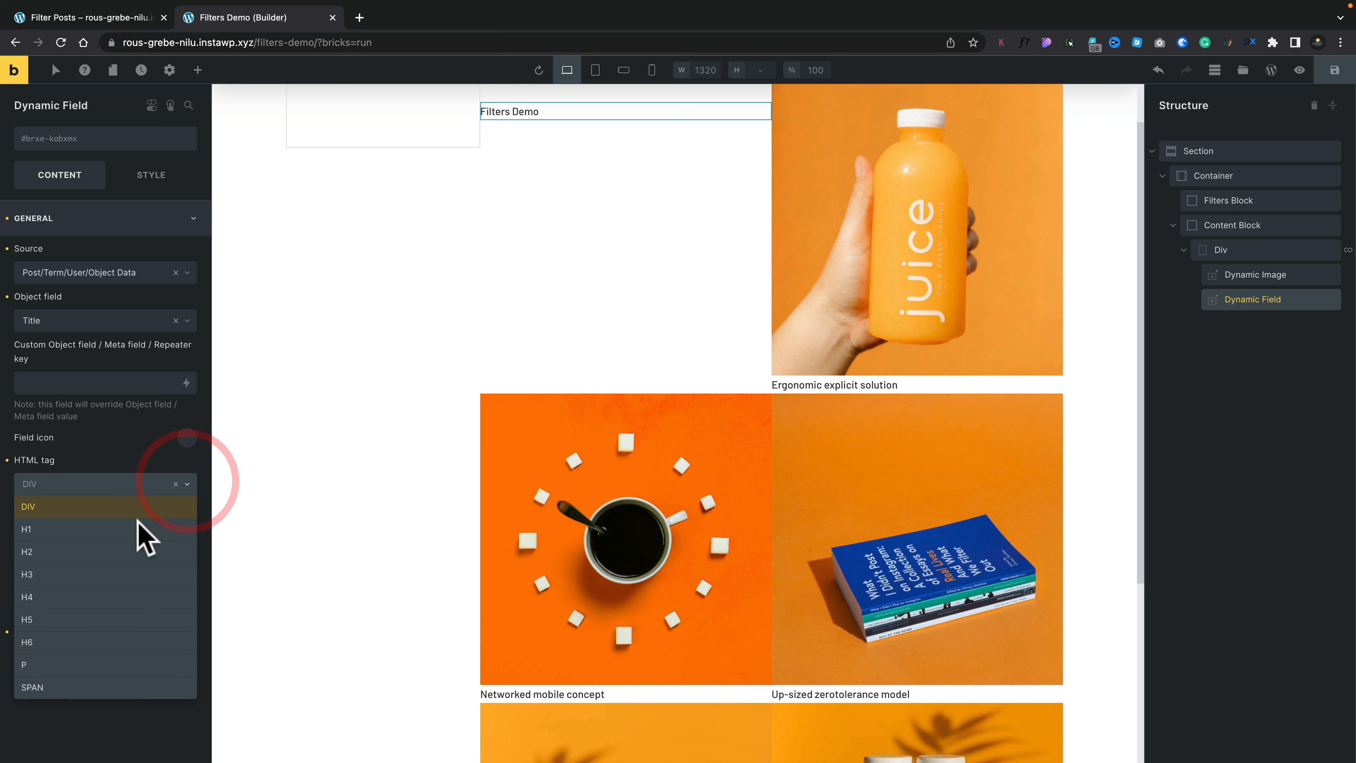
click(75, 575)
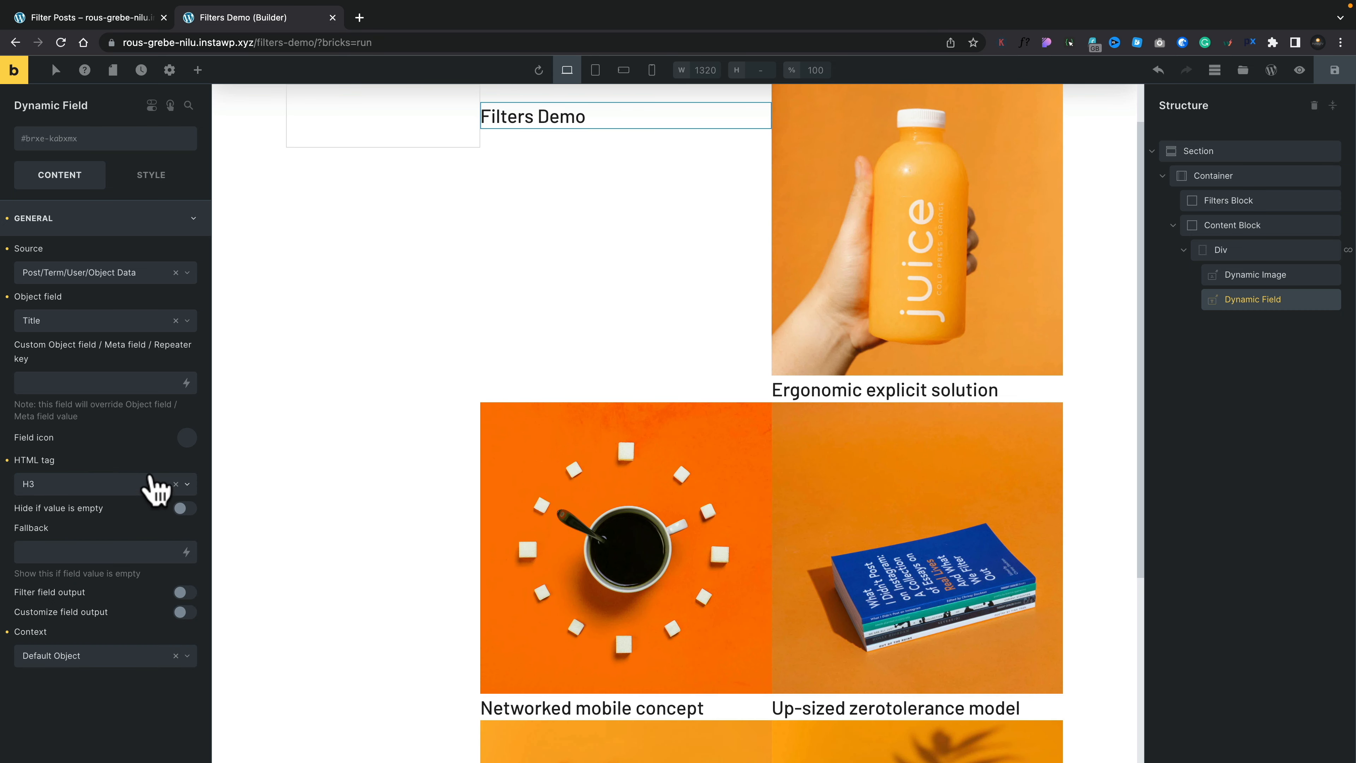
Step: Duplicate the title Dynamic Field within the query loop Div
click(1278, 299)
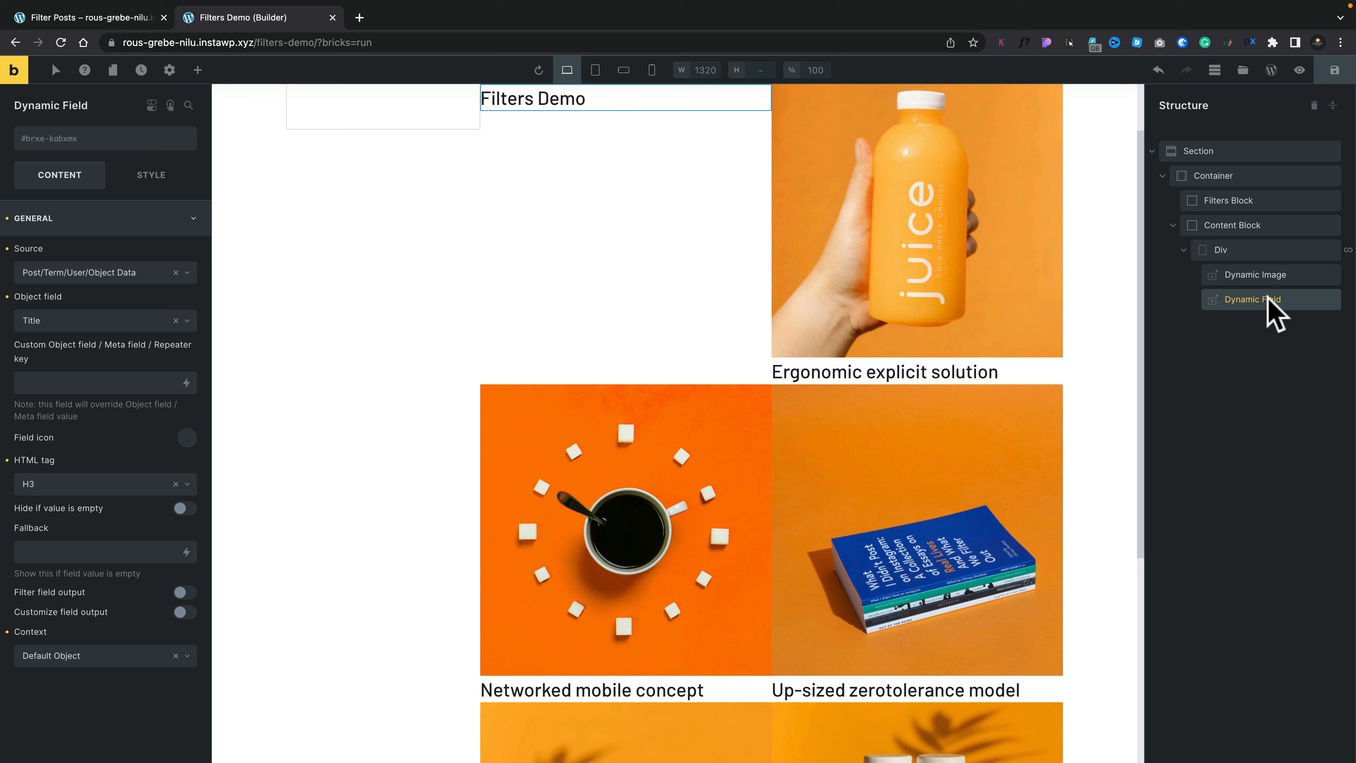
right_click(1269, 304)
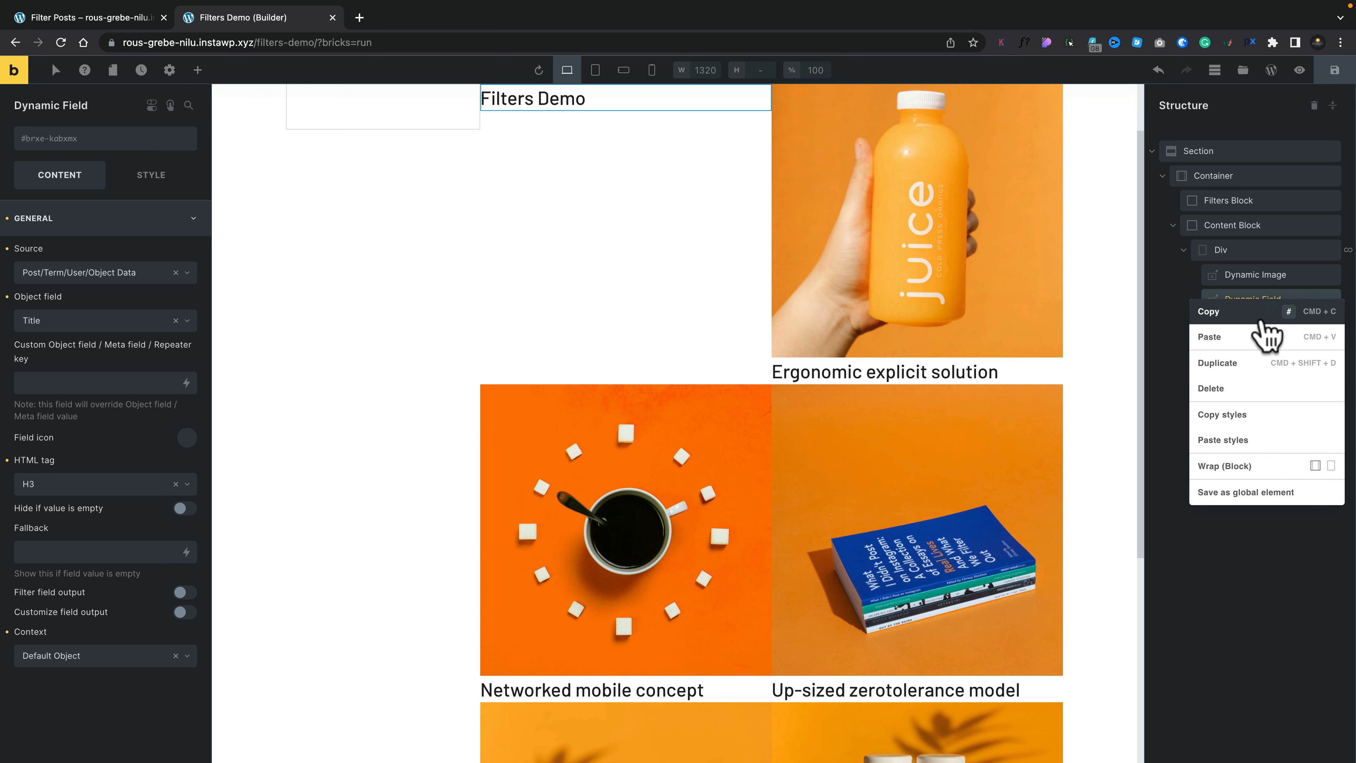
click(1259, 362)
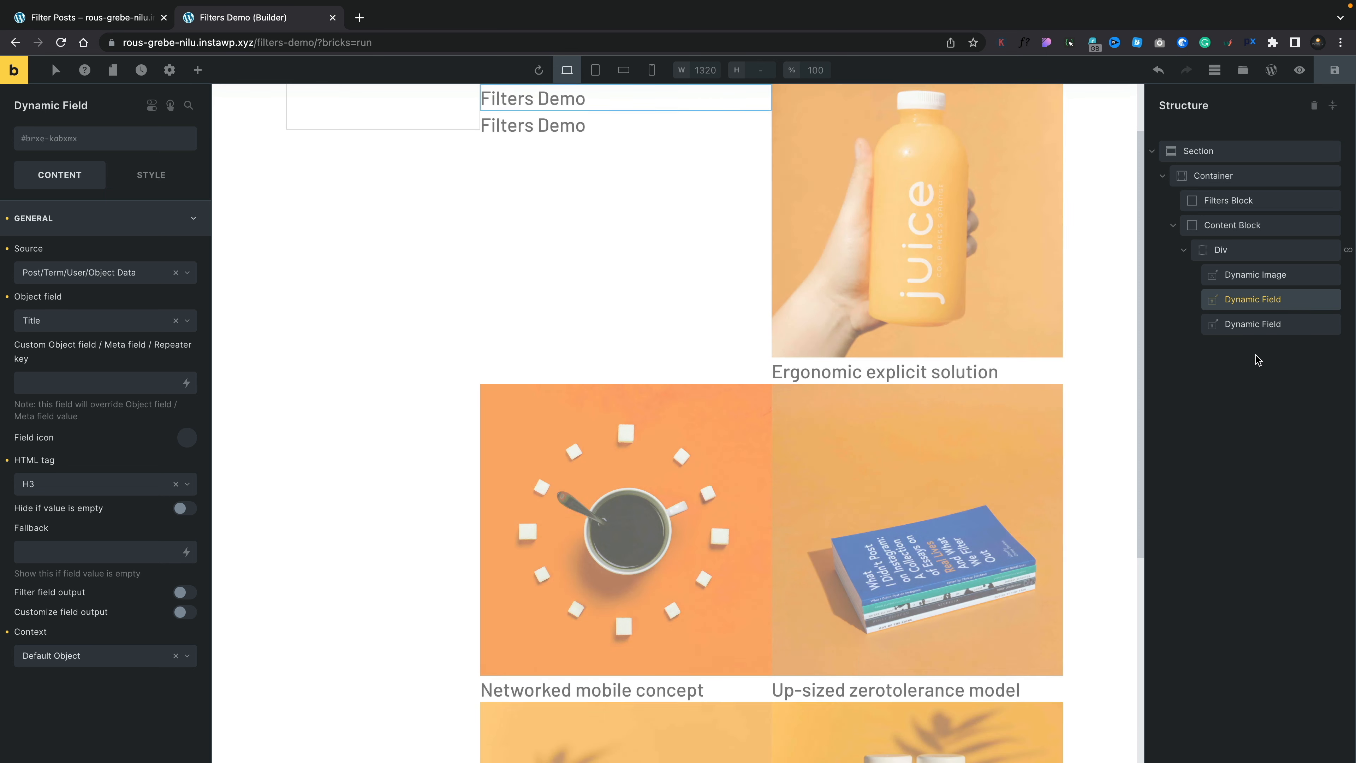
Step: Set the object field of the duplicated Dynamic Field to the user's Display Name
click(1244, 328)
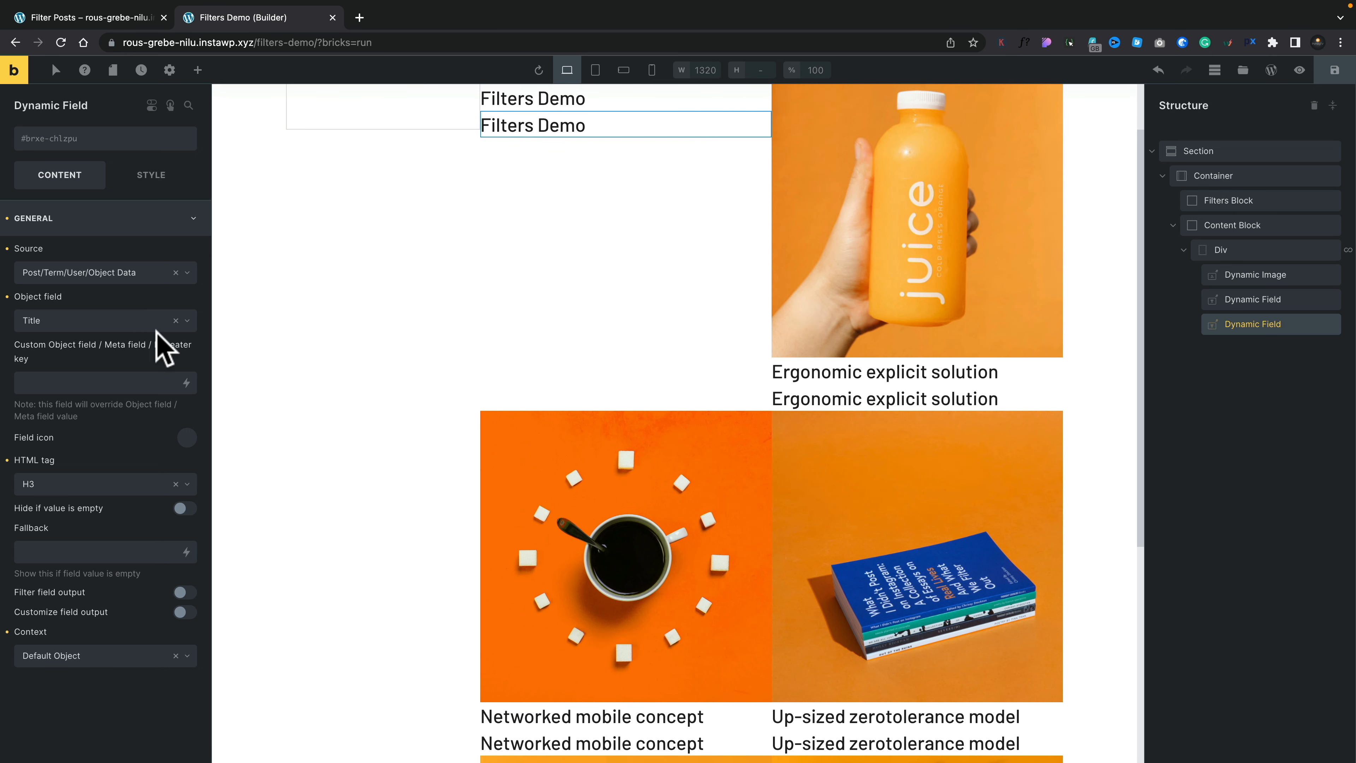
click(186, 322)
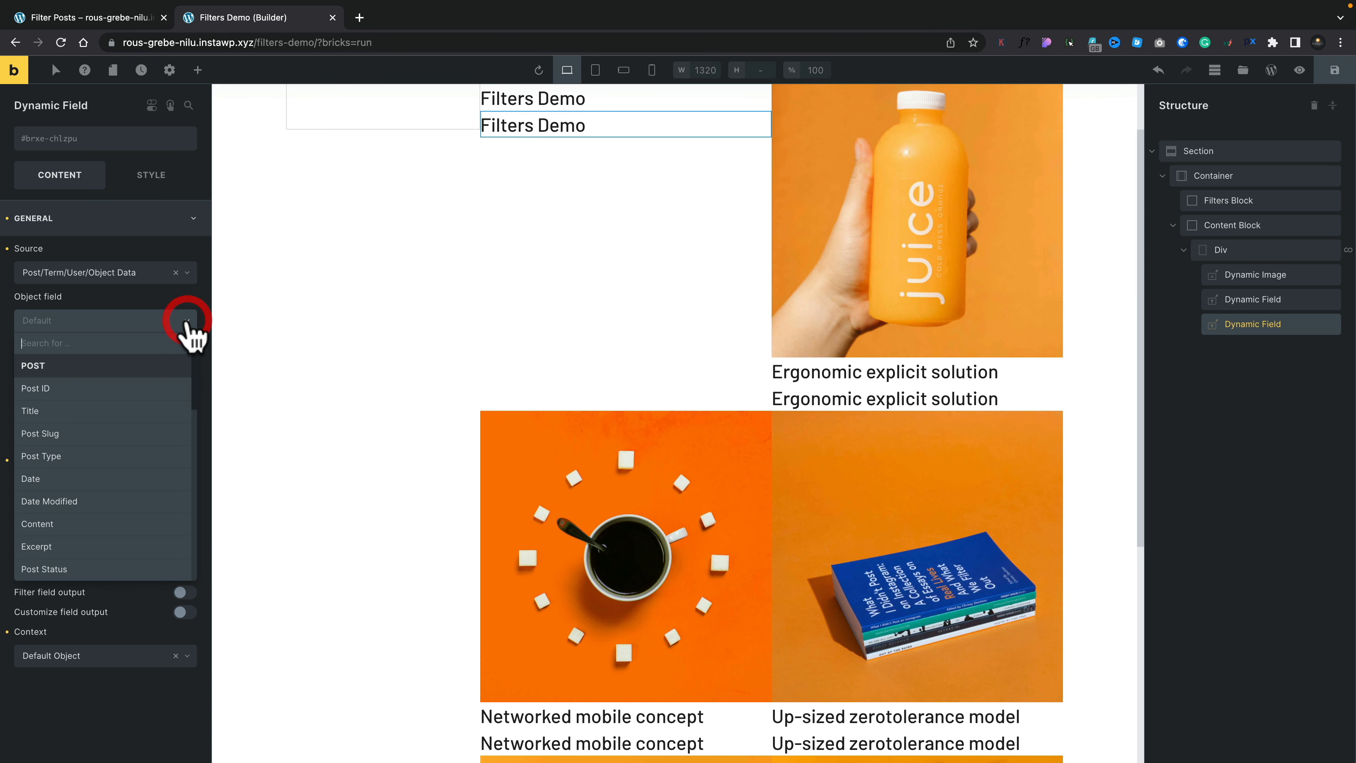
scroll(150, 451, down, 10)
scroll(153, 459, down, 4)
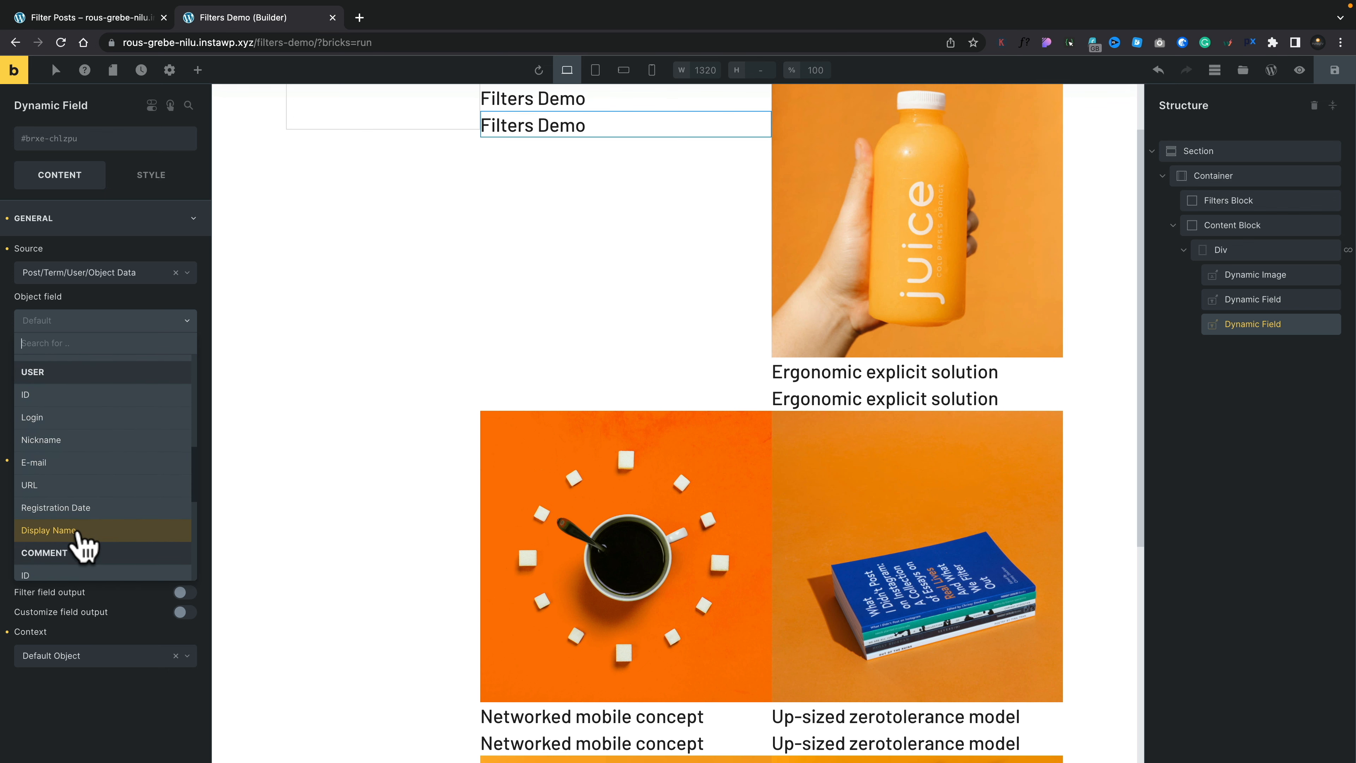
click(80, 530)
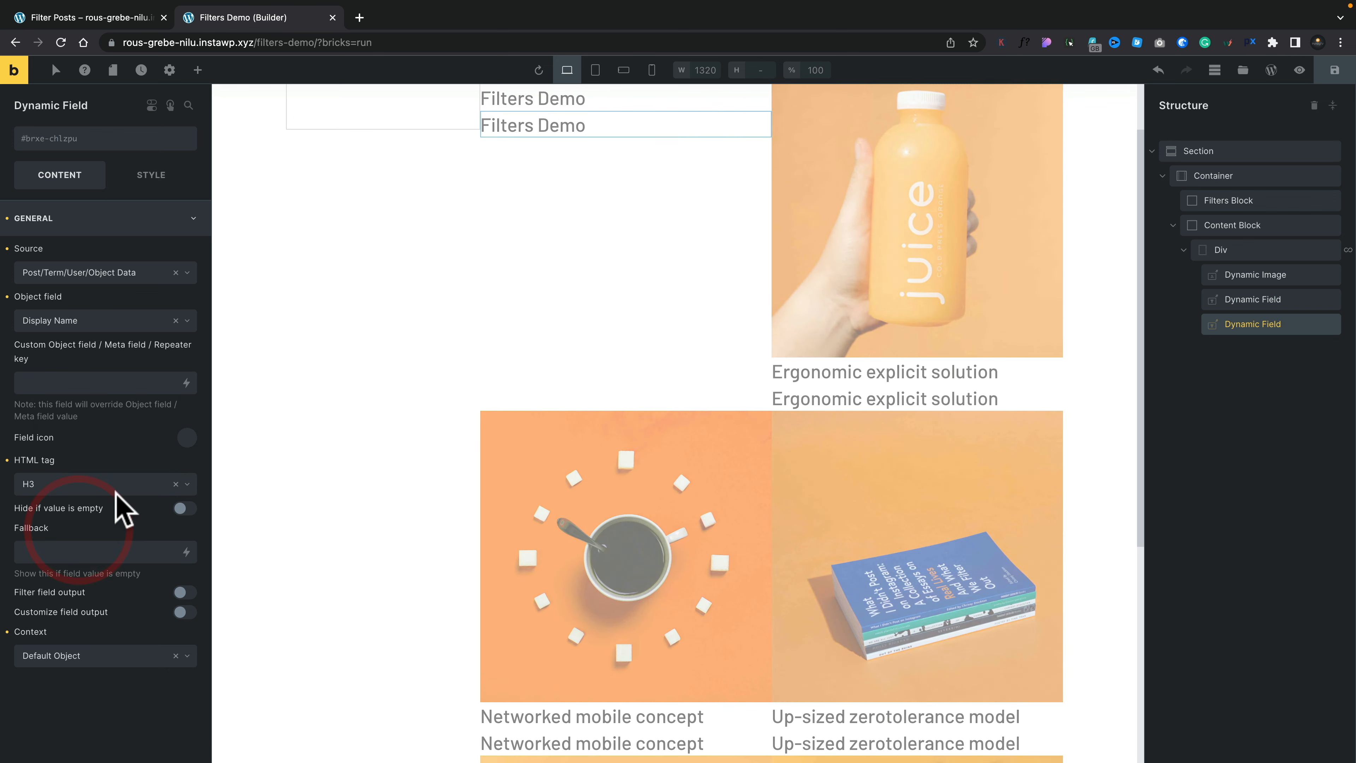
Step: Set the author Dynamic Field's HTML tag to DIV and customize its output with the field format "Author: %s"
click(176, 483)
click(186, 486)
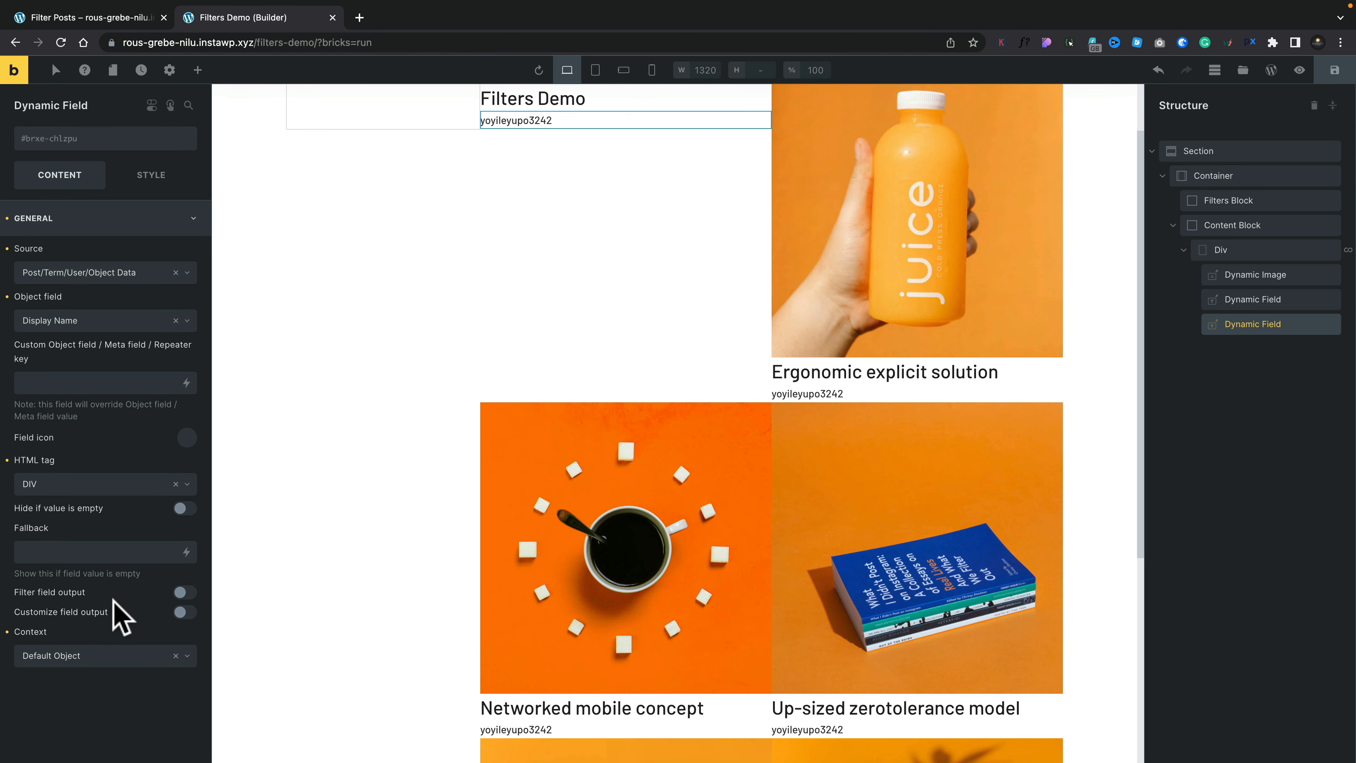
click(184, 612)
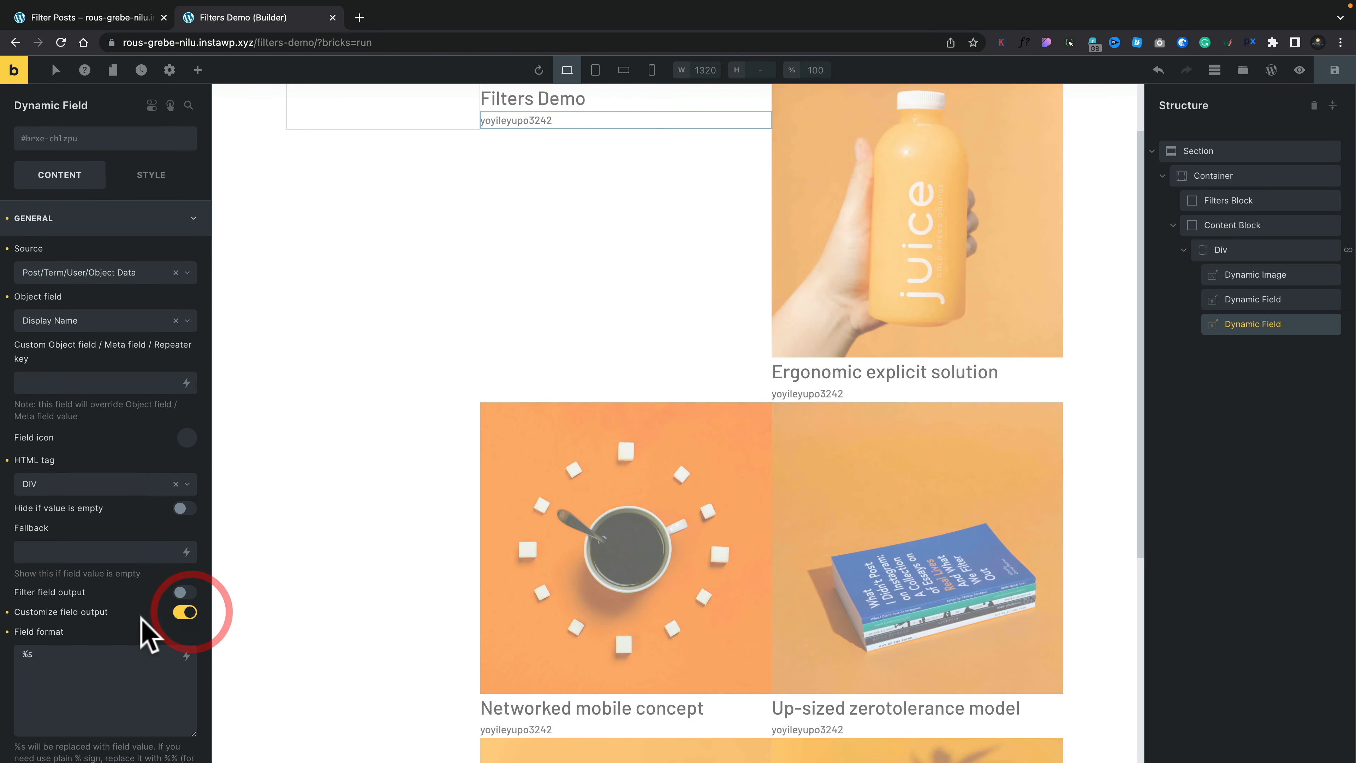
scroll(81, 614, down, 2)
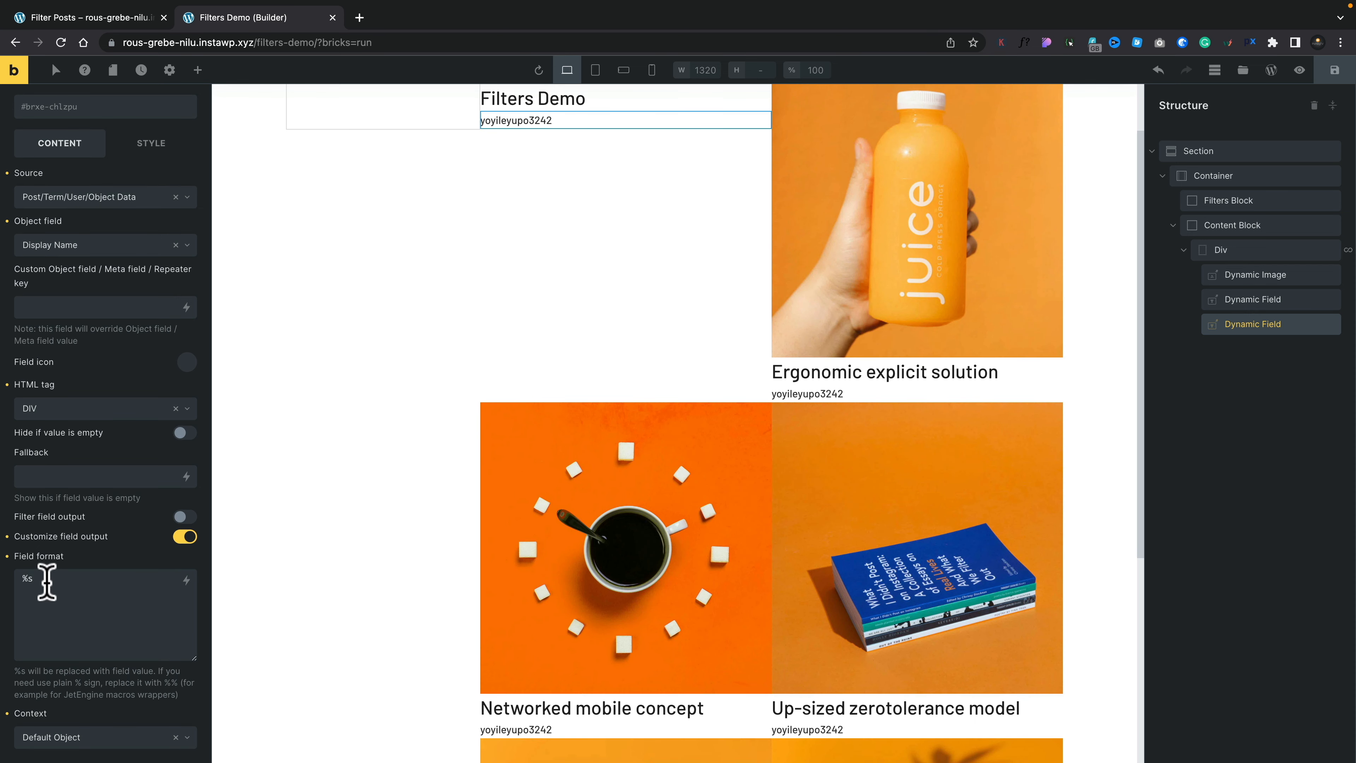
drag(47, 582, 18, 576)
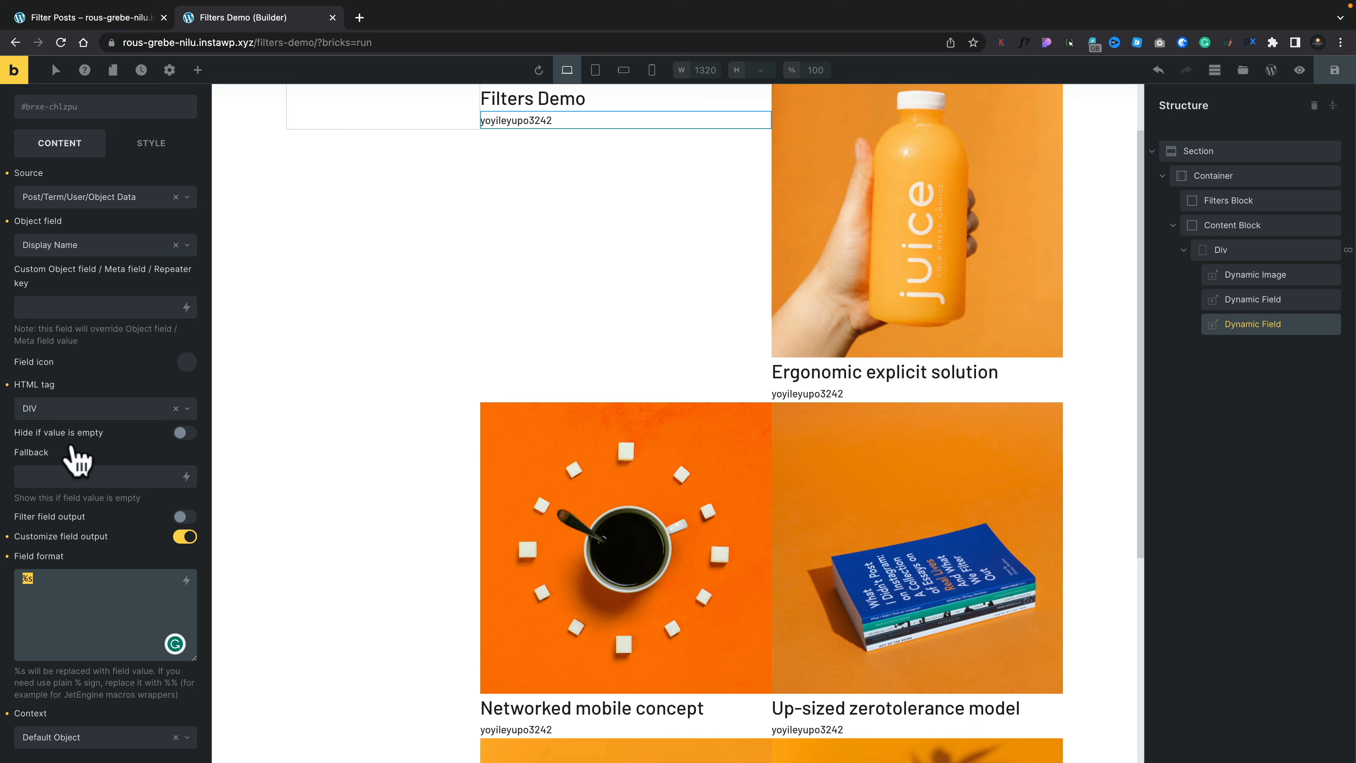
click(22, 578)
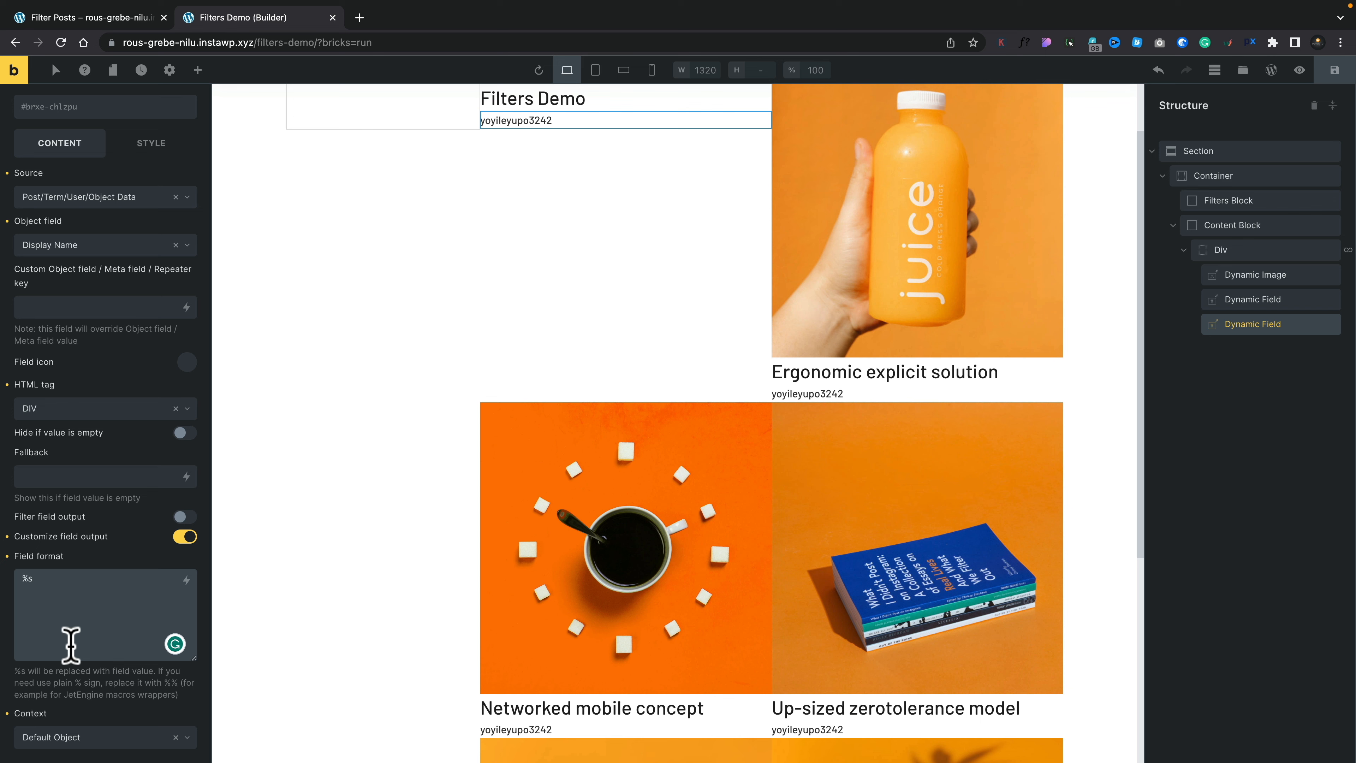
text(Author :)
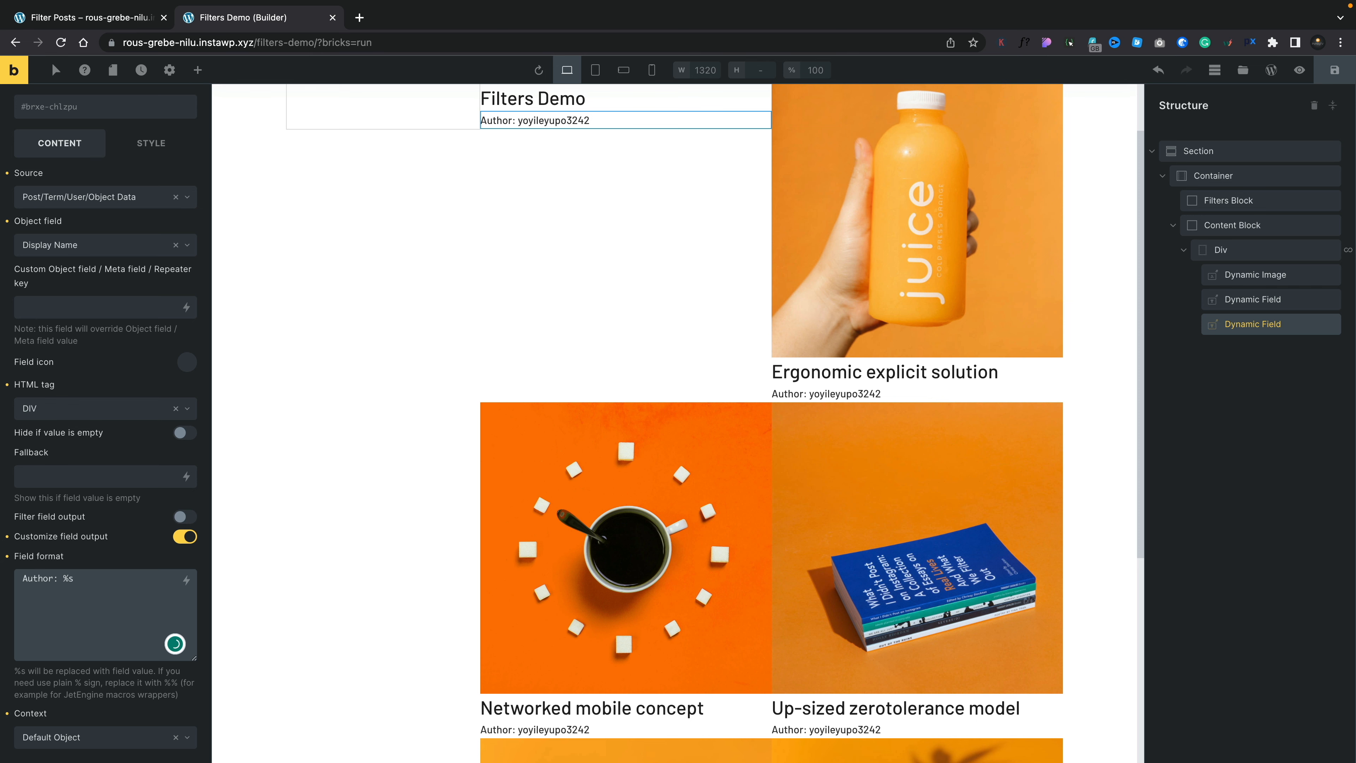
Step: Make the author label bold by changing the field format to "<strong>Author:</strong> %s"
click(20, 578)
text(<)
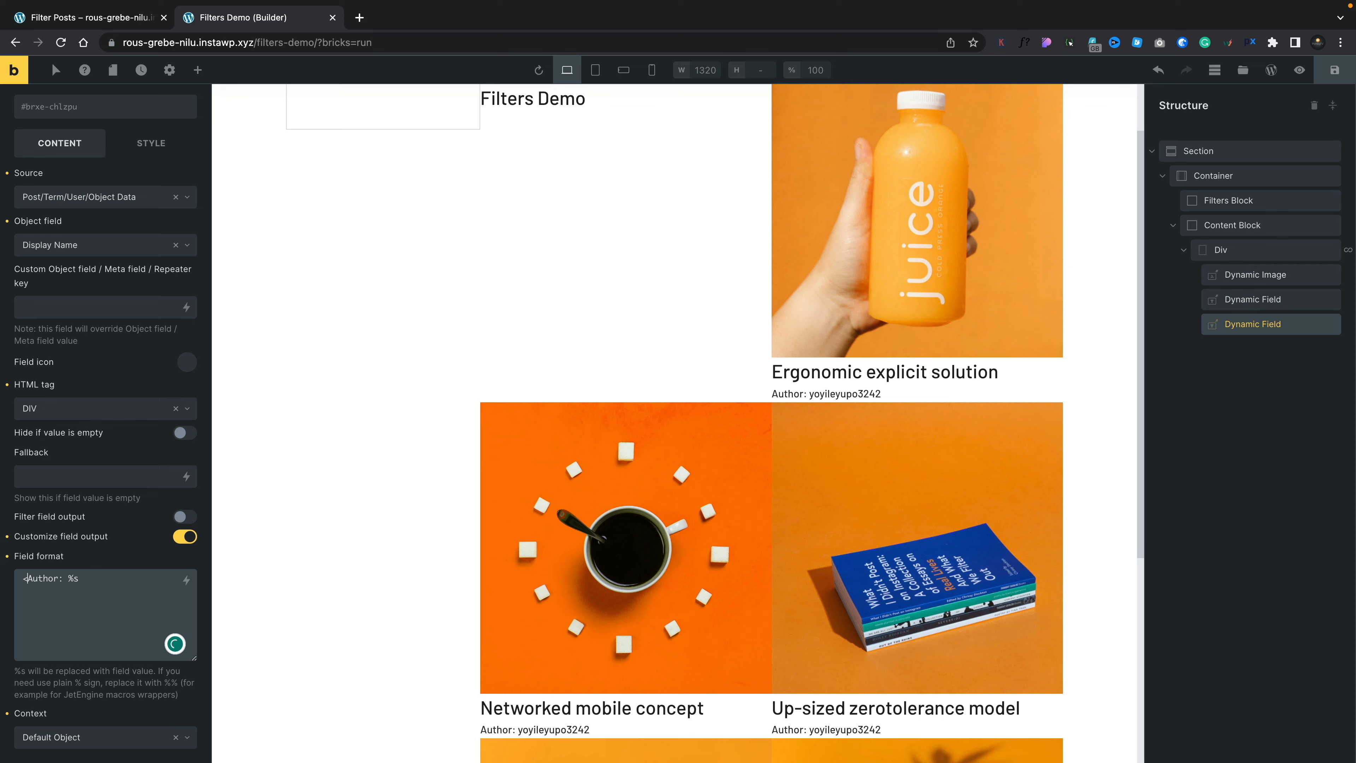
text(strong>Author:)
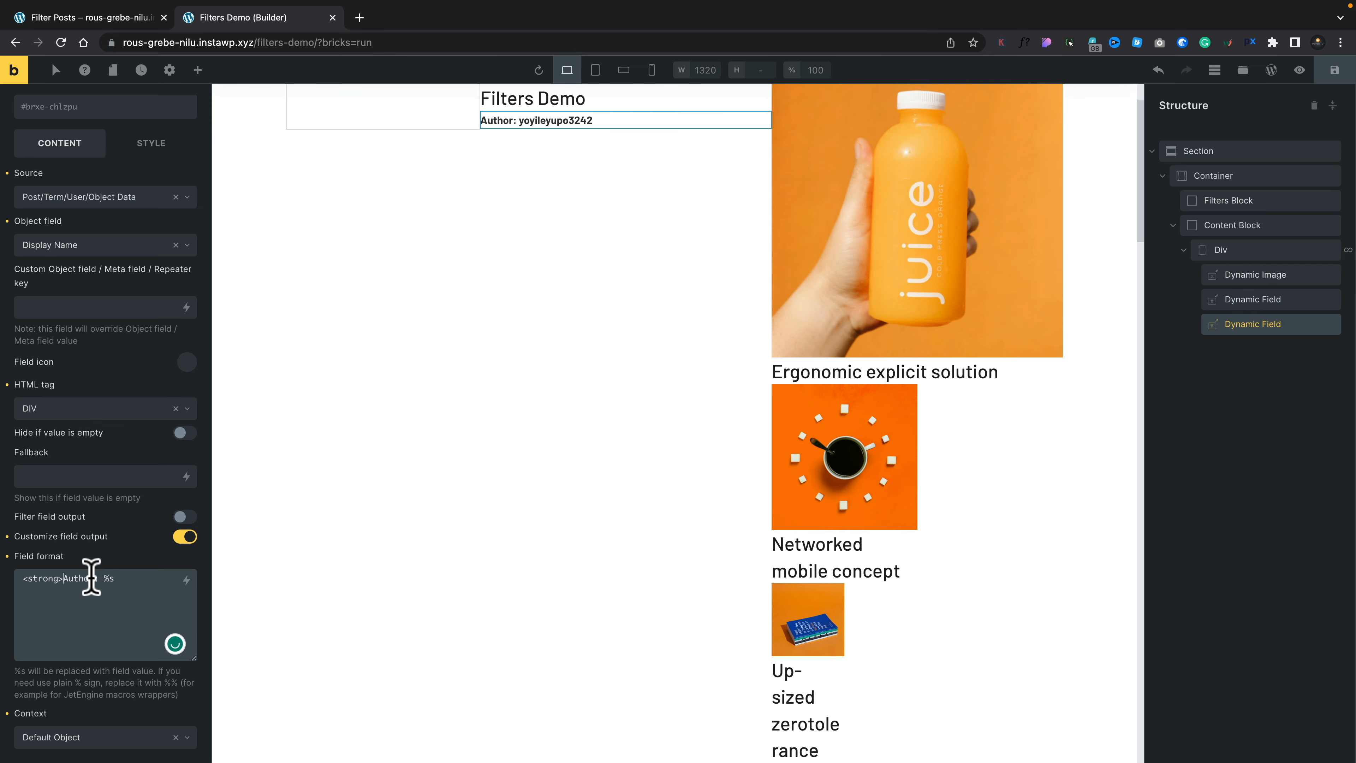
text(</strong>)
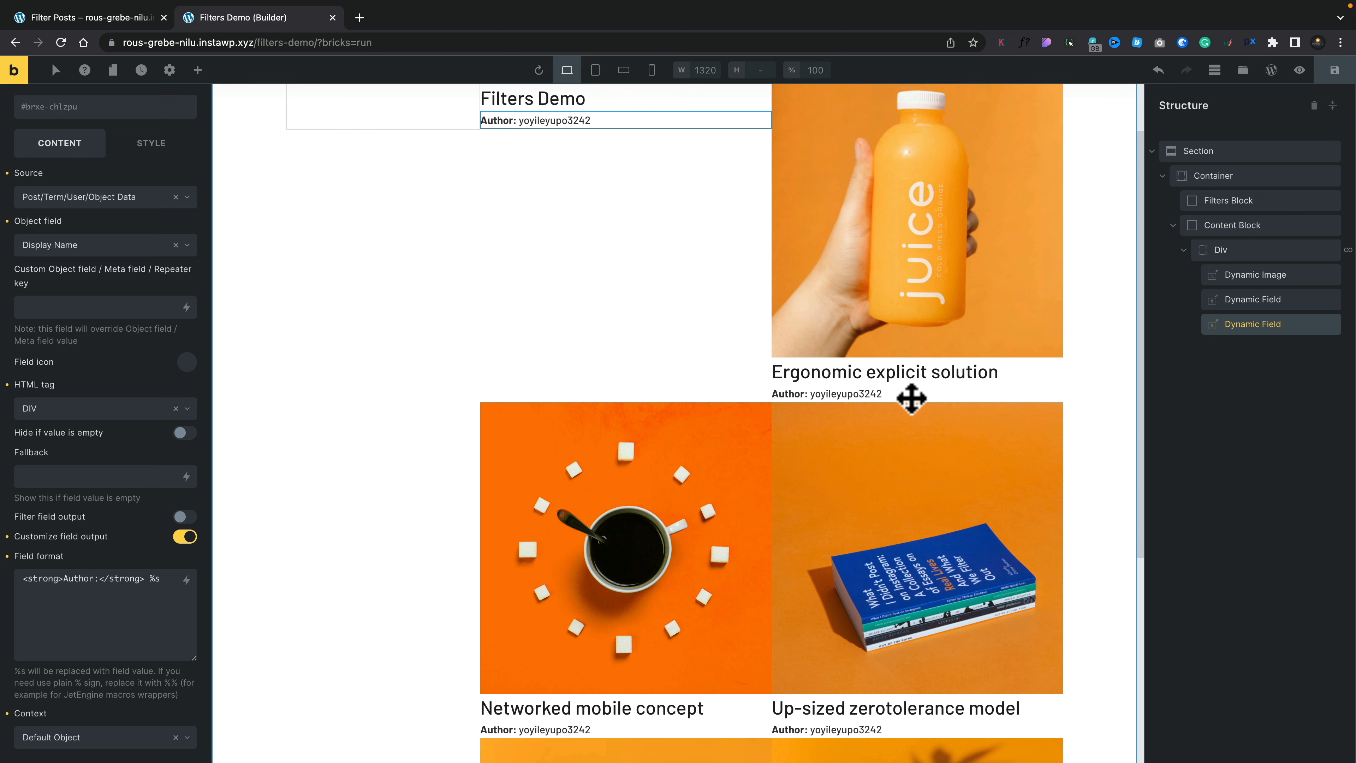
Step: Duplicate the author Dynamic Field within the query loop Div
click(1271, 322)
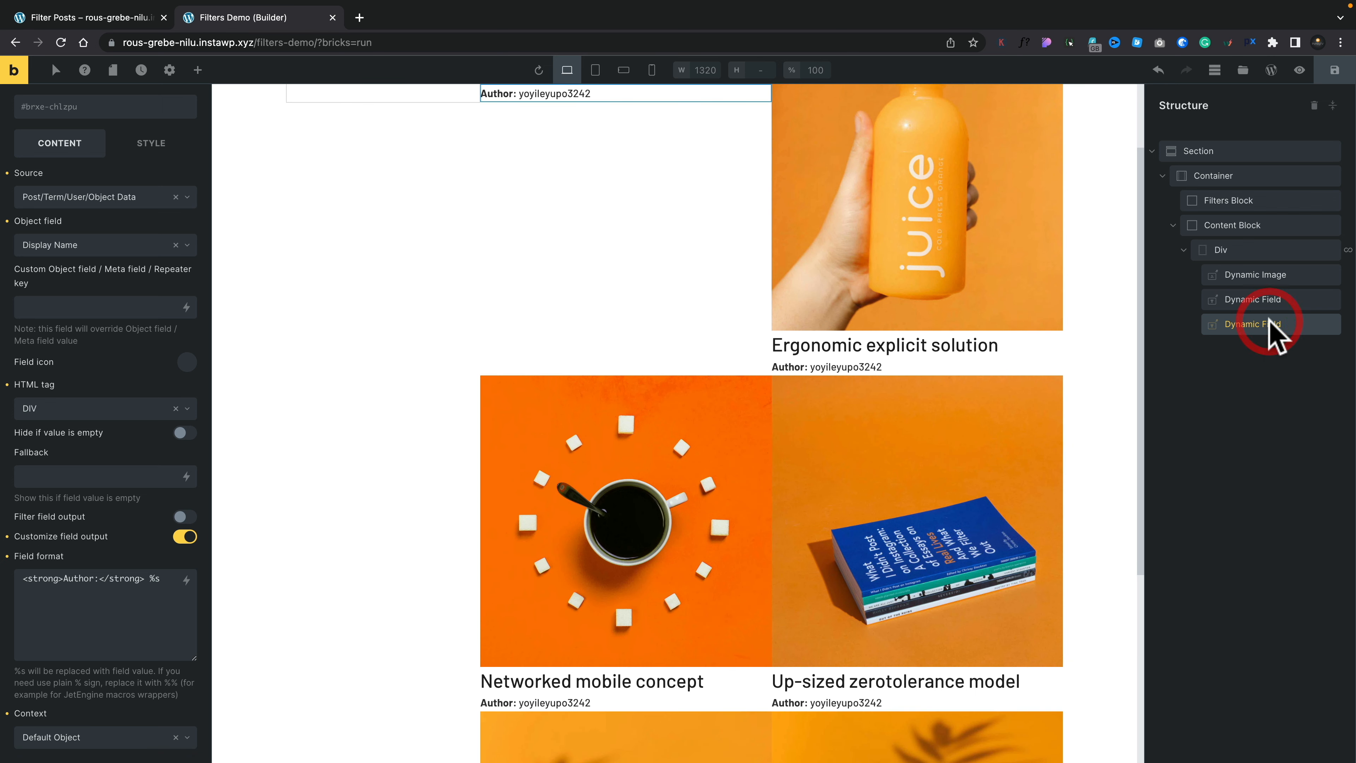
right_click(1271, 322)
click(1260, 388)
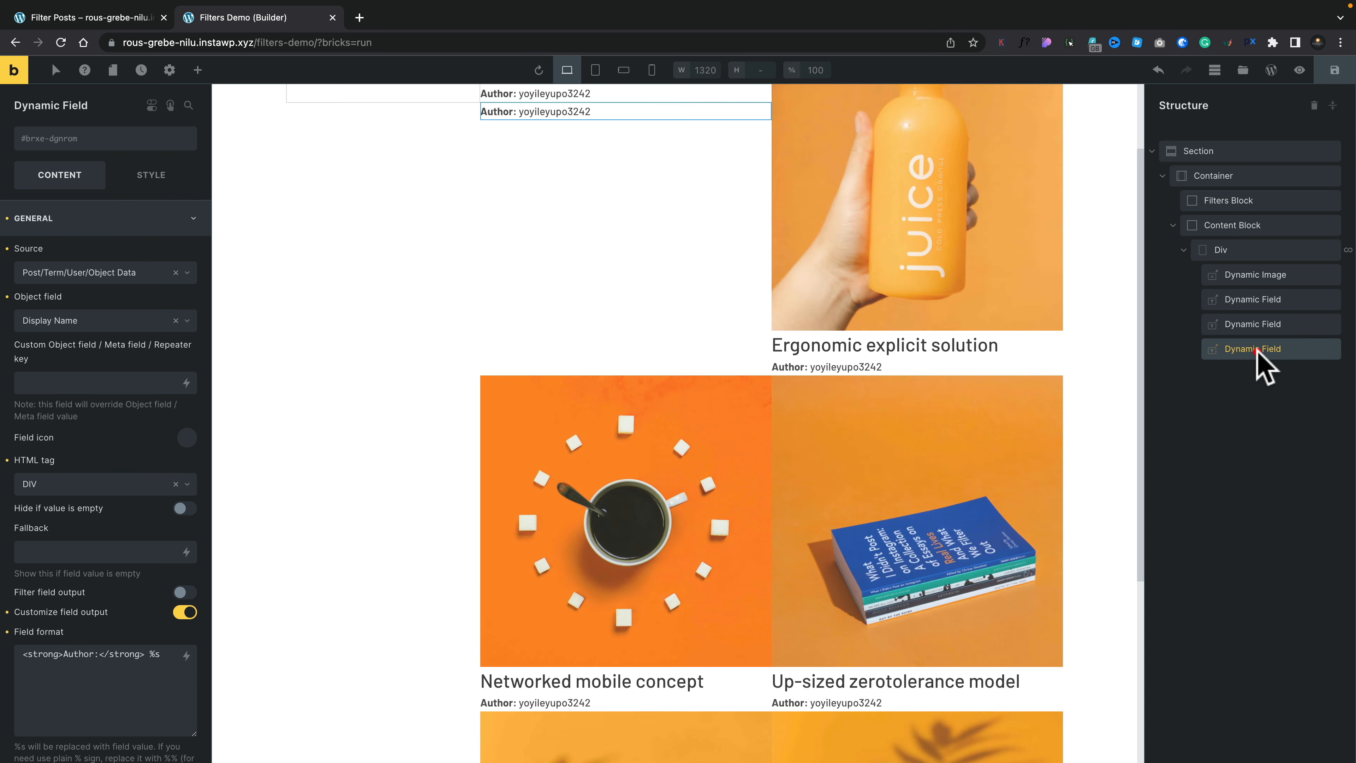
click(1262, 349)
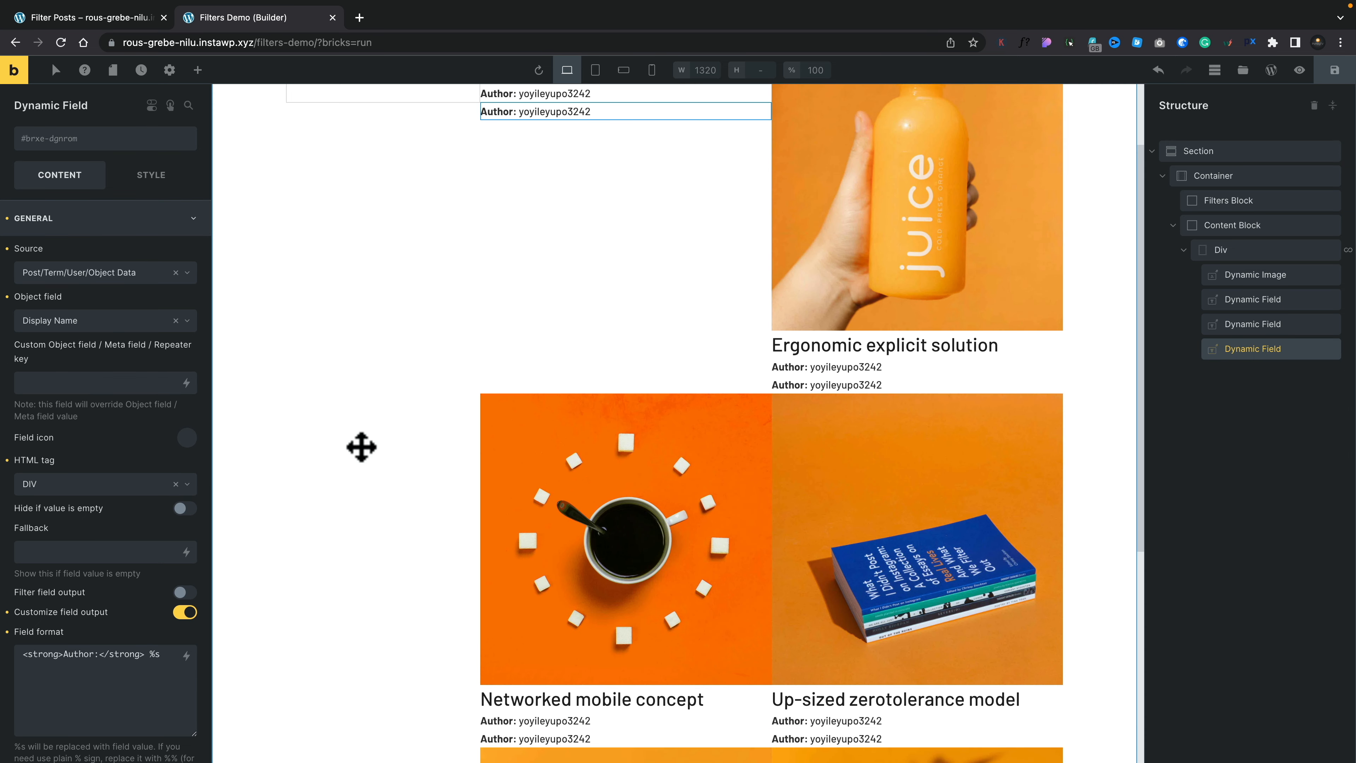
Step: Set the duplicated field's object field to the post's Date and its format to "<strong>Posted on:</strong> %s"
click(180, 319)
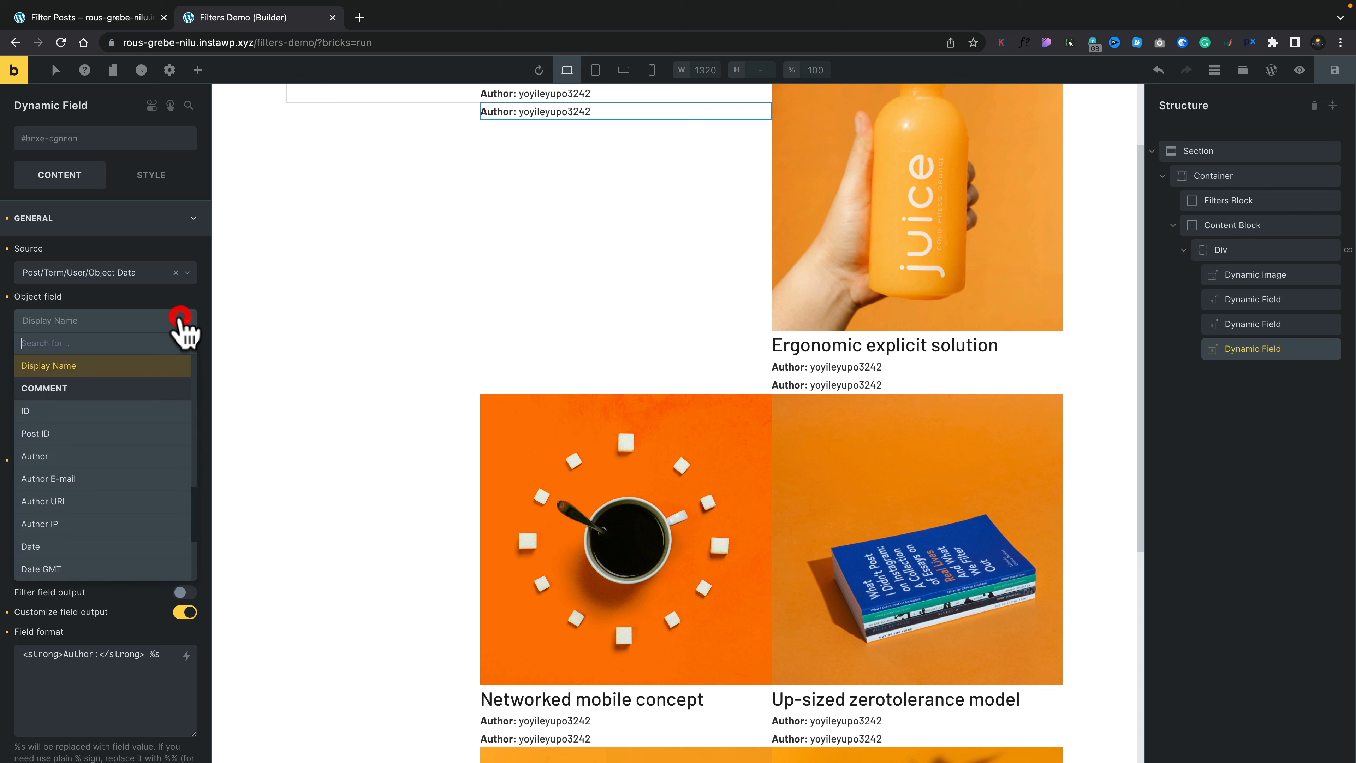
scroll(160, 389, down, 5)
scroll(160, 390, up, 4)
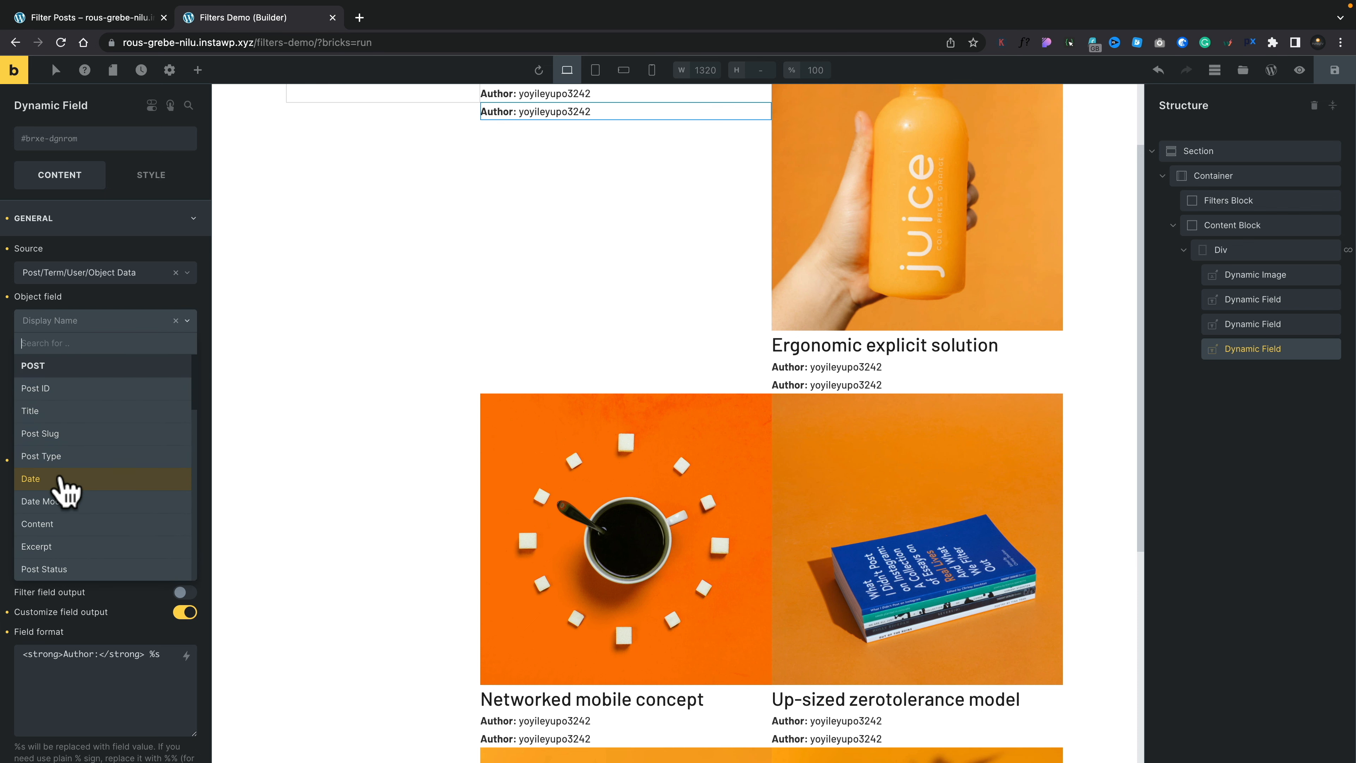
click(61, 479)
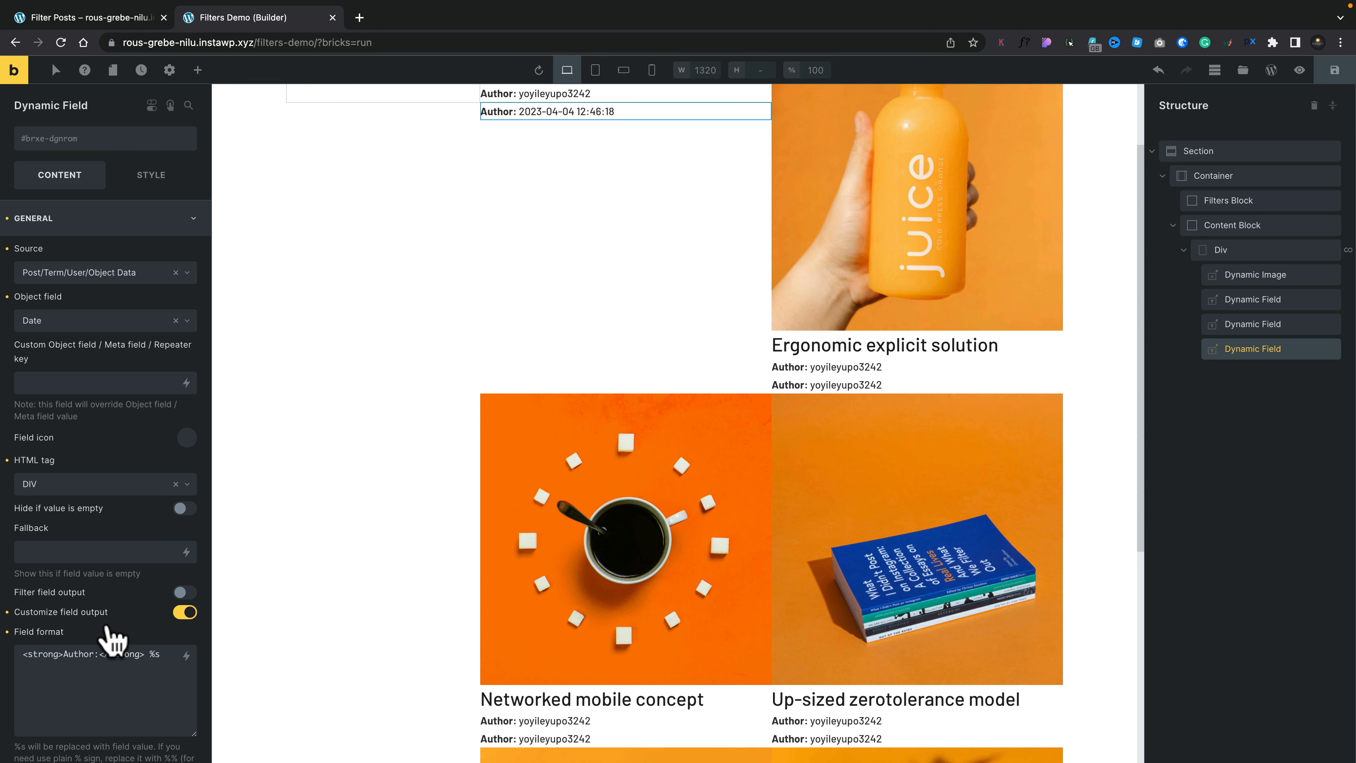
drag(95, 652, 73, 653)
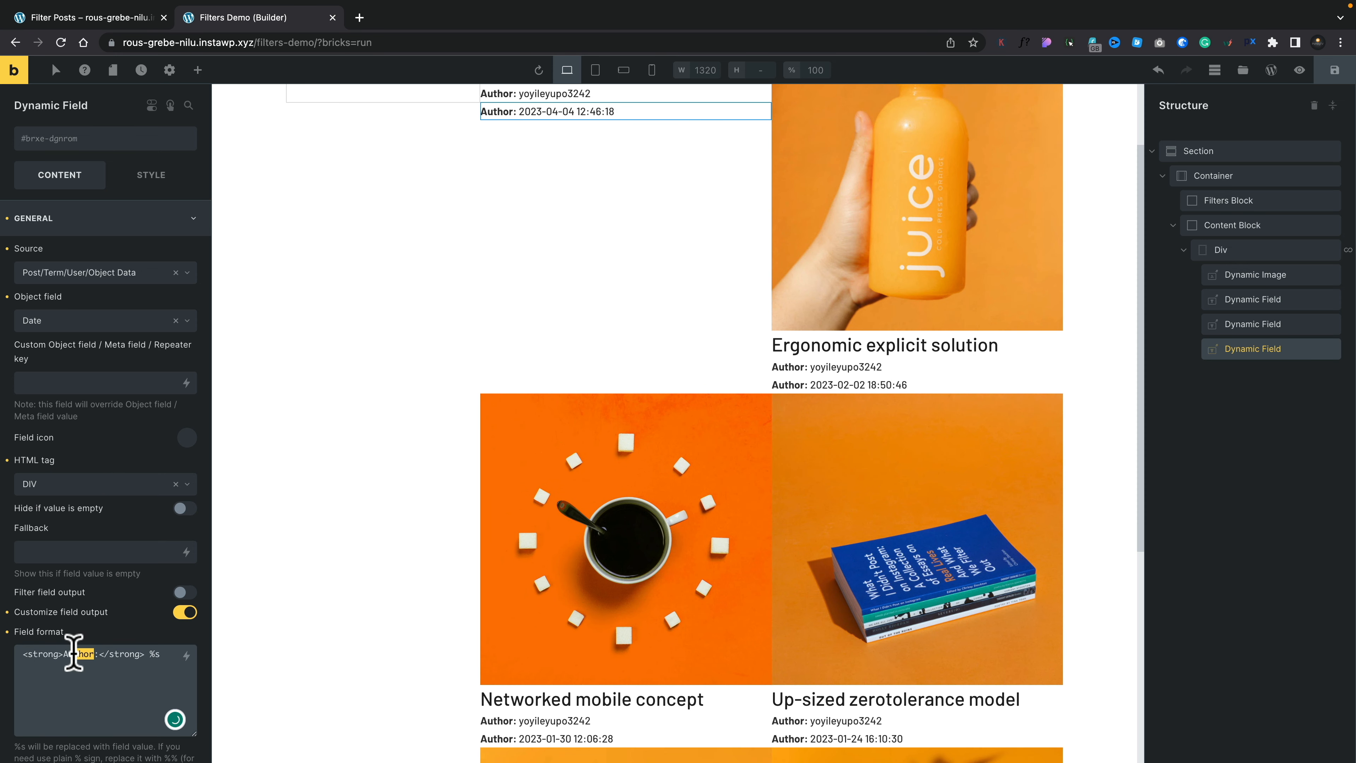
text(Posted on)
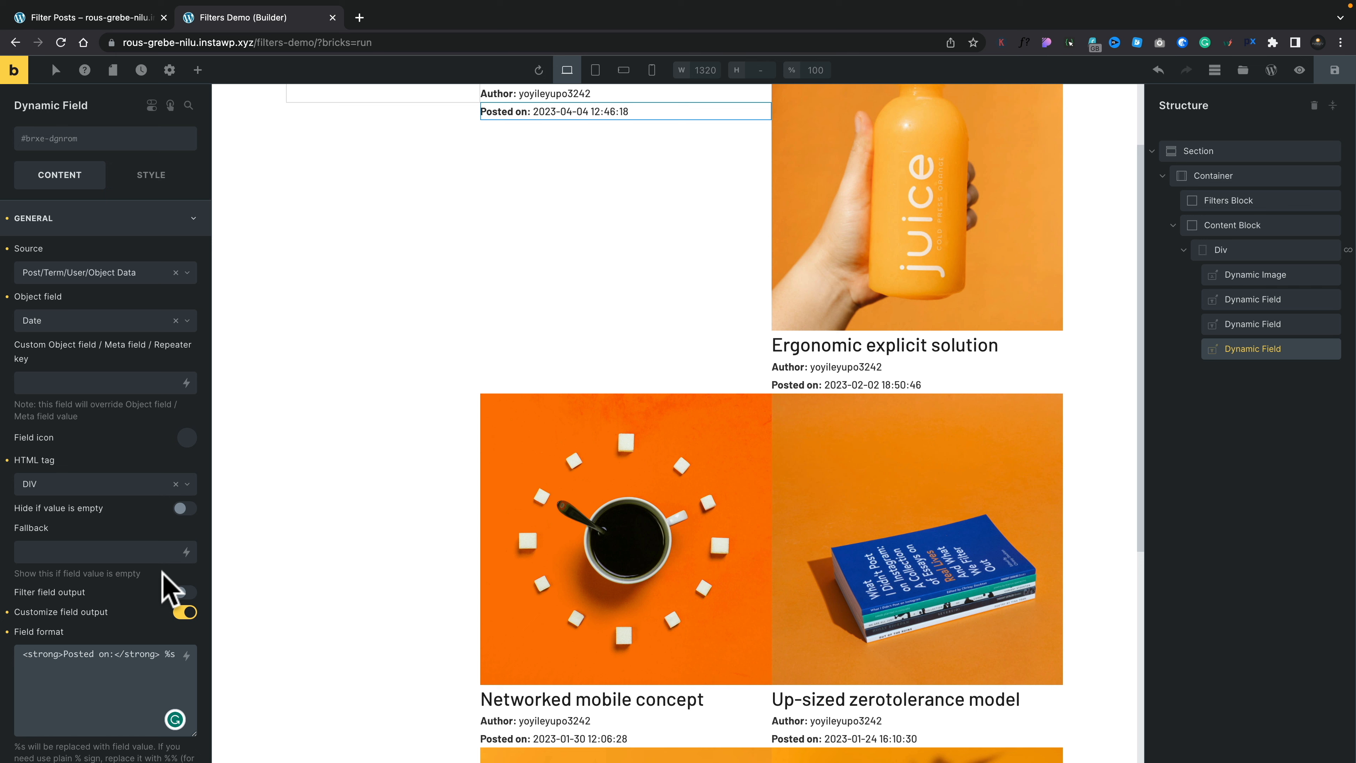
Step: Filter the date field's output with the Format date callback, keeping the format "F j, Y"
scroll(115, 614, down, 3)
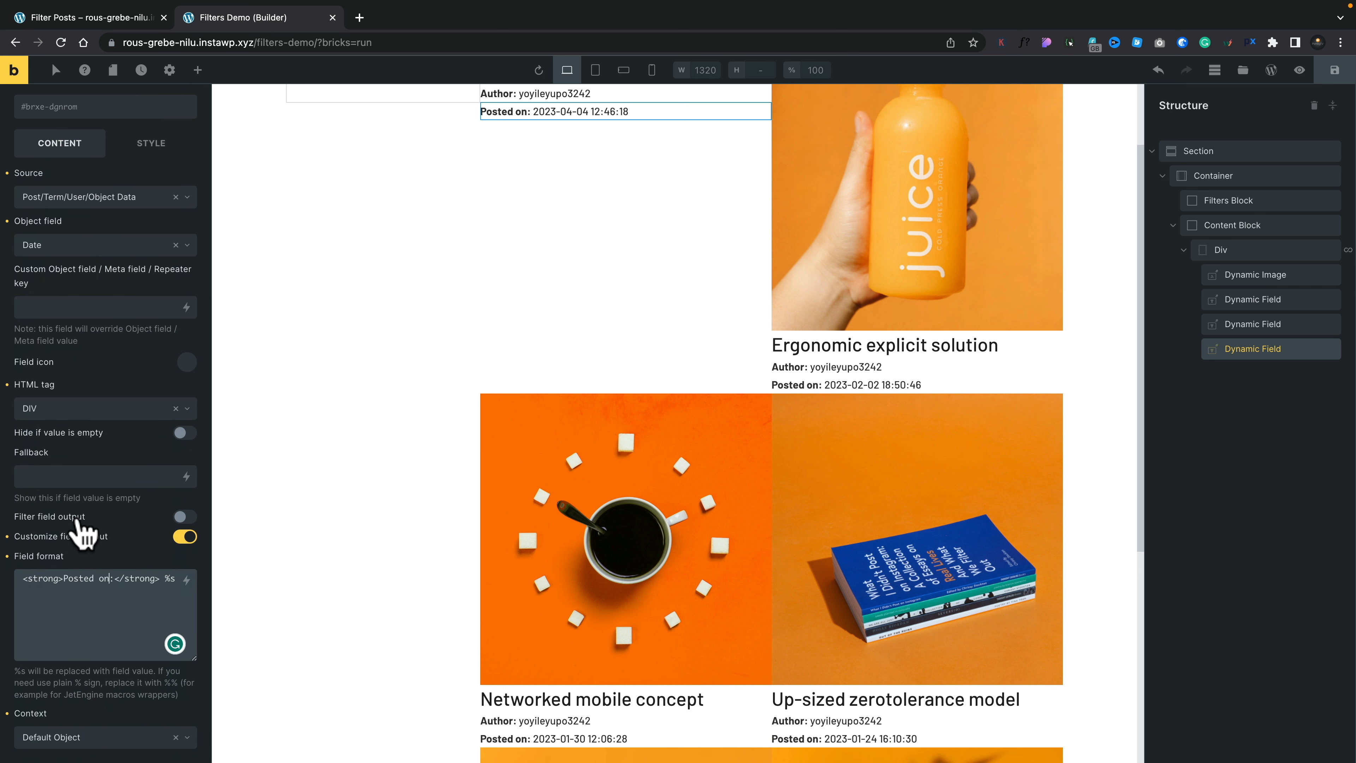
click(187, 517)
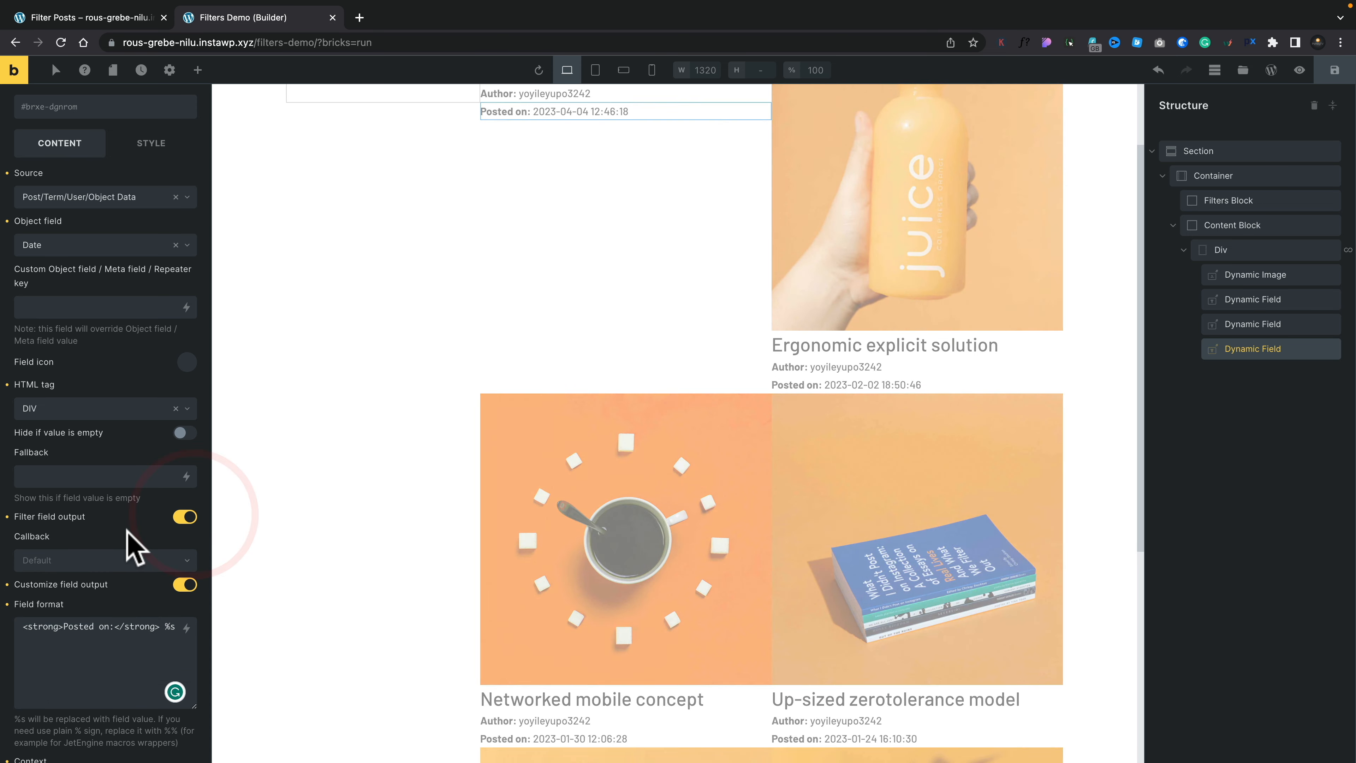
scroll(131, 547, down, 2)
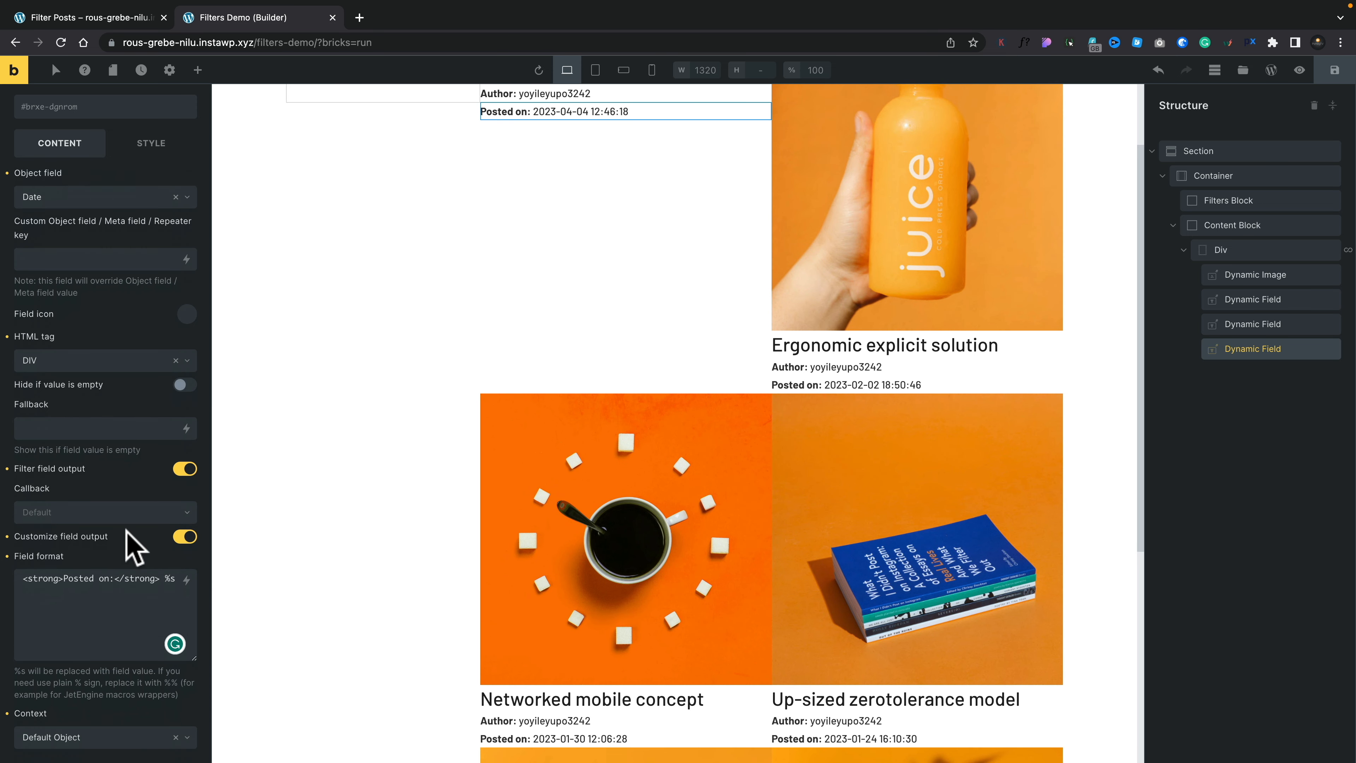
click(75, 512)
scroll(117, 610, down, 6)
scroll(112, 600, up, 6)
scroll(115, 608, up, 5)
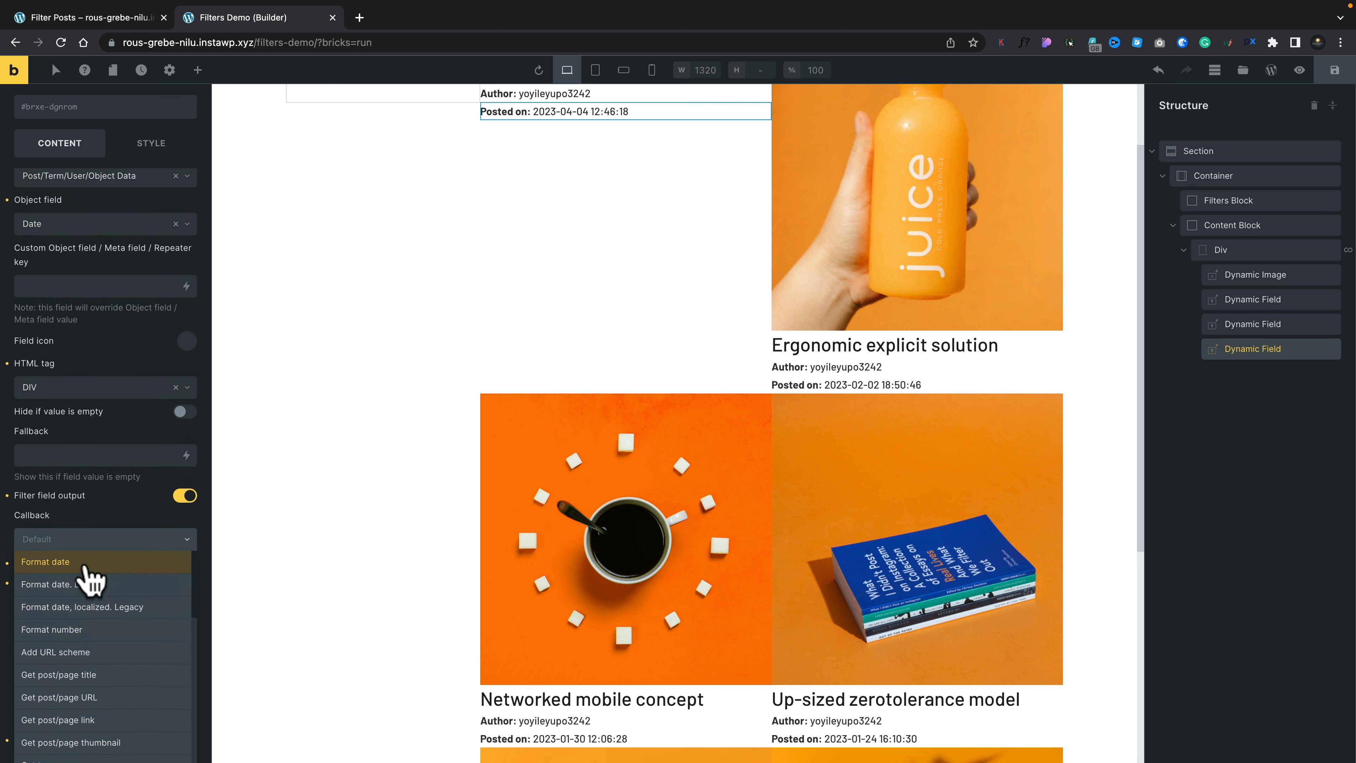
click(86, 561)
scroll(99, 576, down, 3)
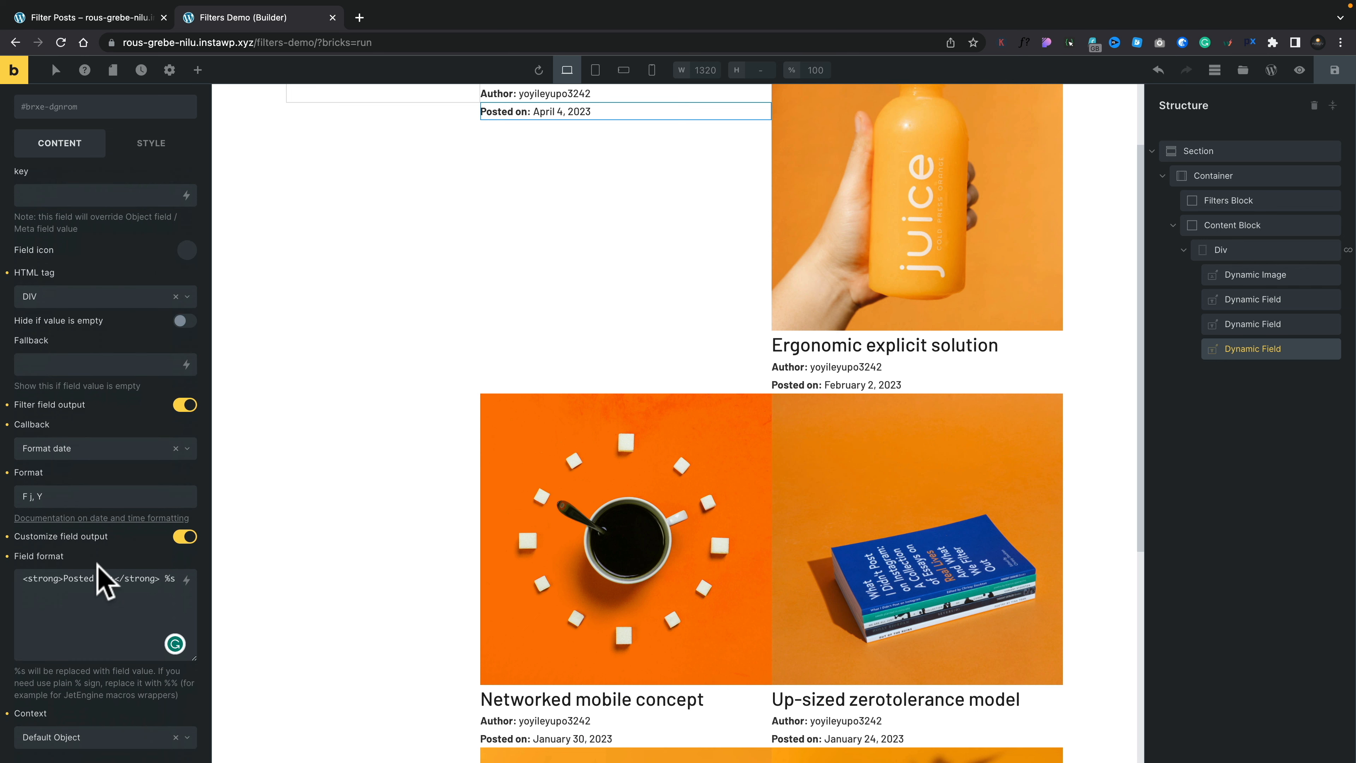
click(123, 495)
drag(123, 495, 14, 498)
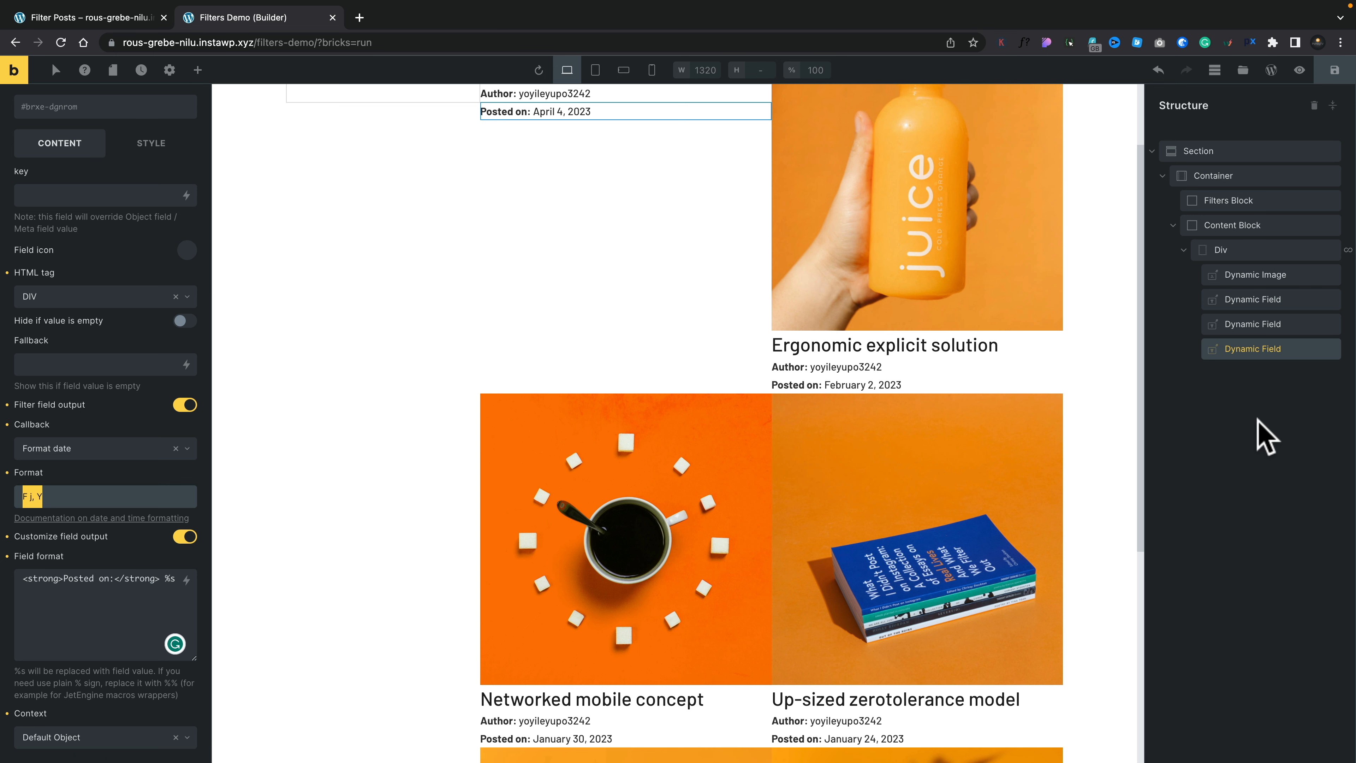
Step: Duplicate the date Dynamic Field, then turn off customized and filtered field output on the original
right_click(1284, 353)
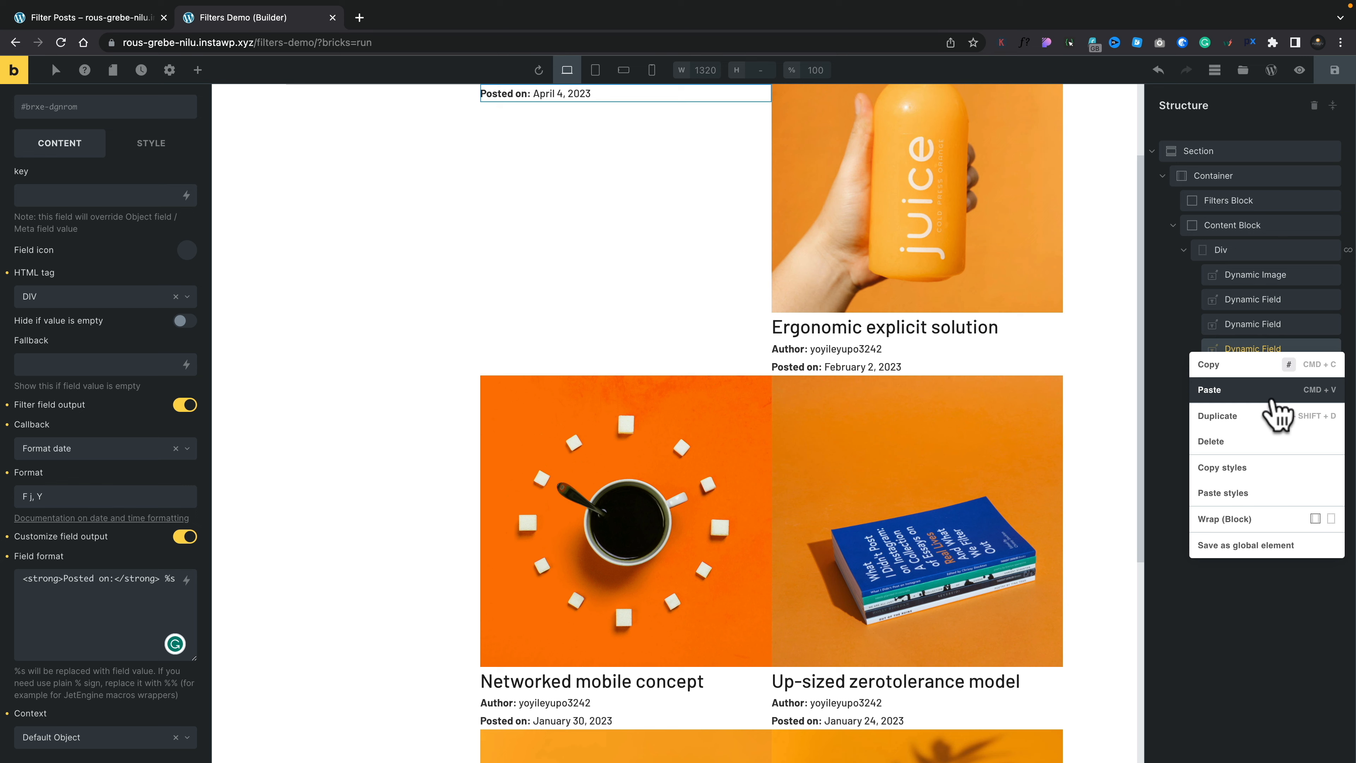
click(1275, 416)
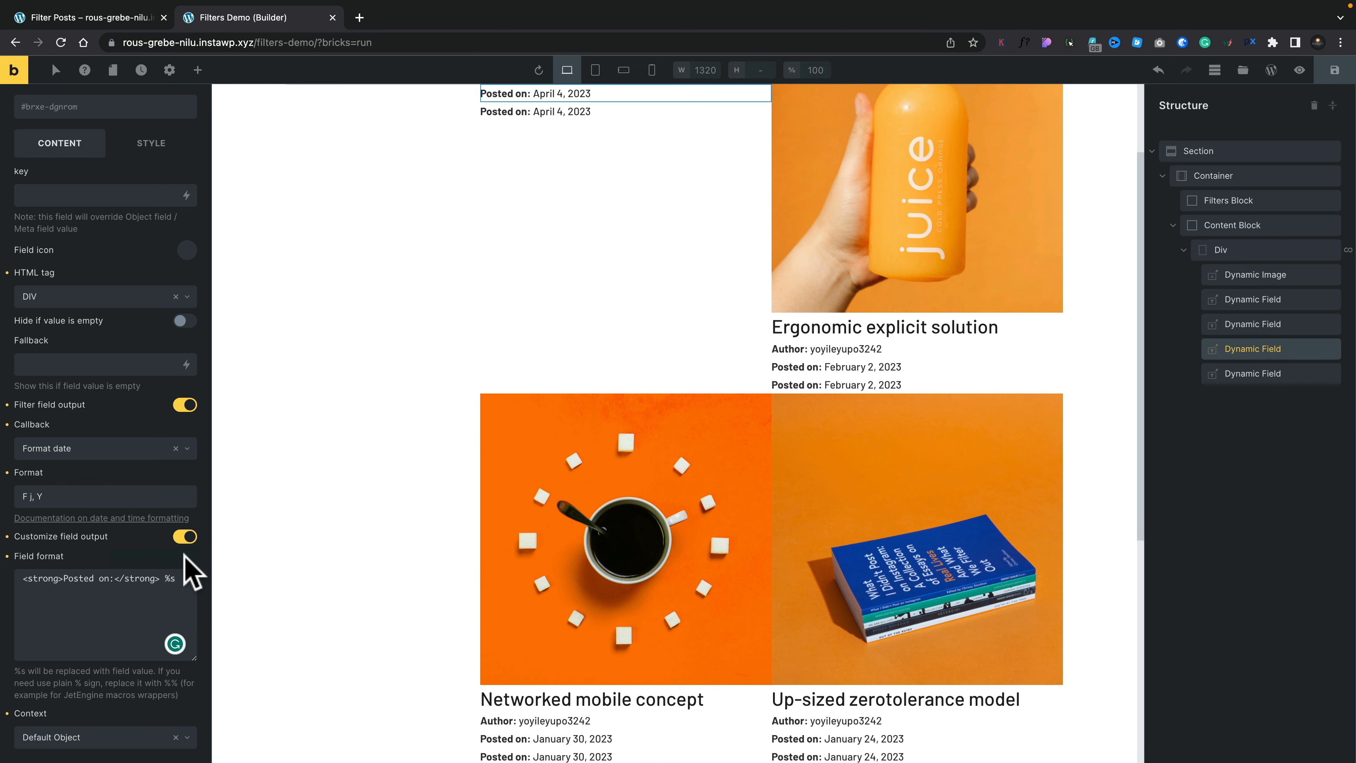
click(183, 536)
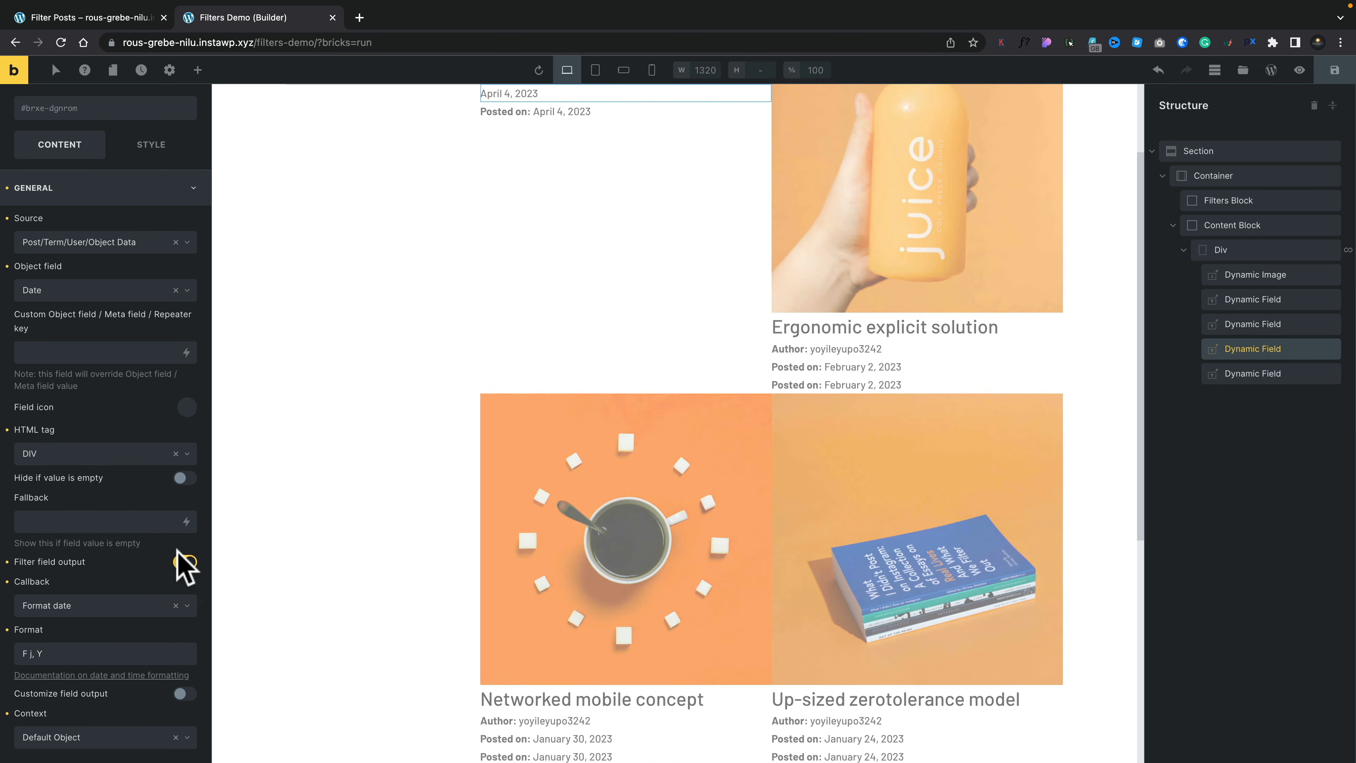
click(181, 561)
Step: Set the selected Dynamic Field's HTML tag to P and its object field to the post's Excerpt
click(176, 484)
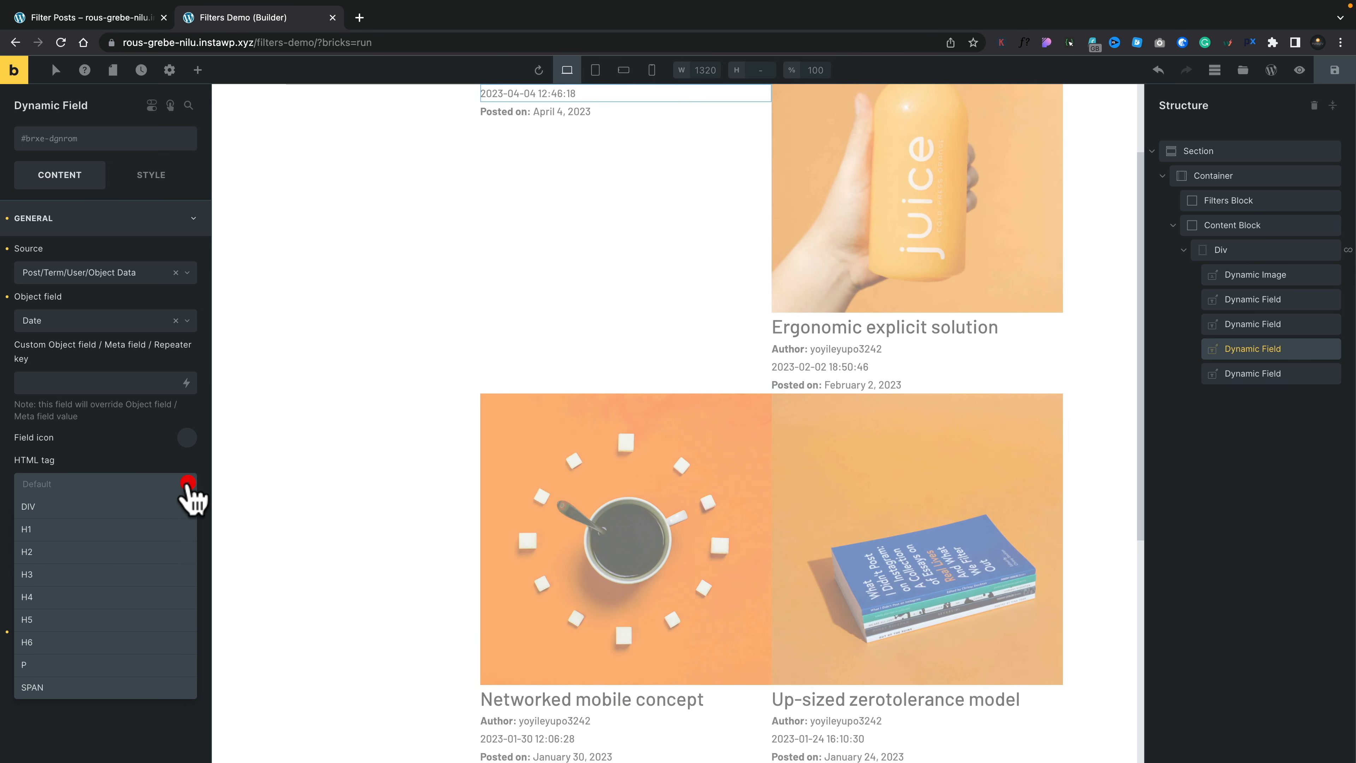
click(52, 667)
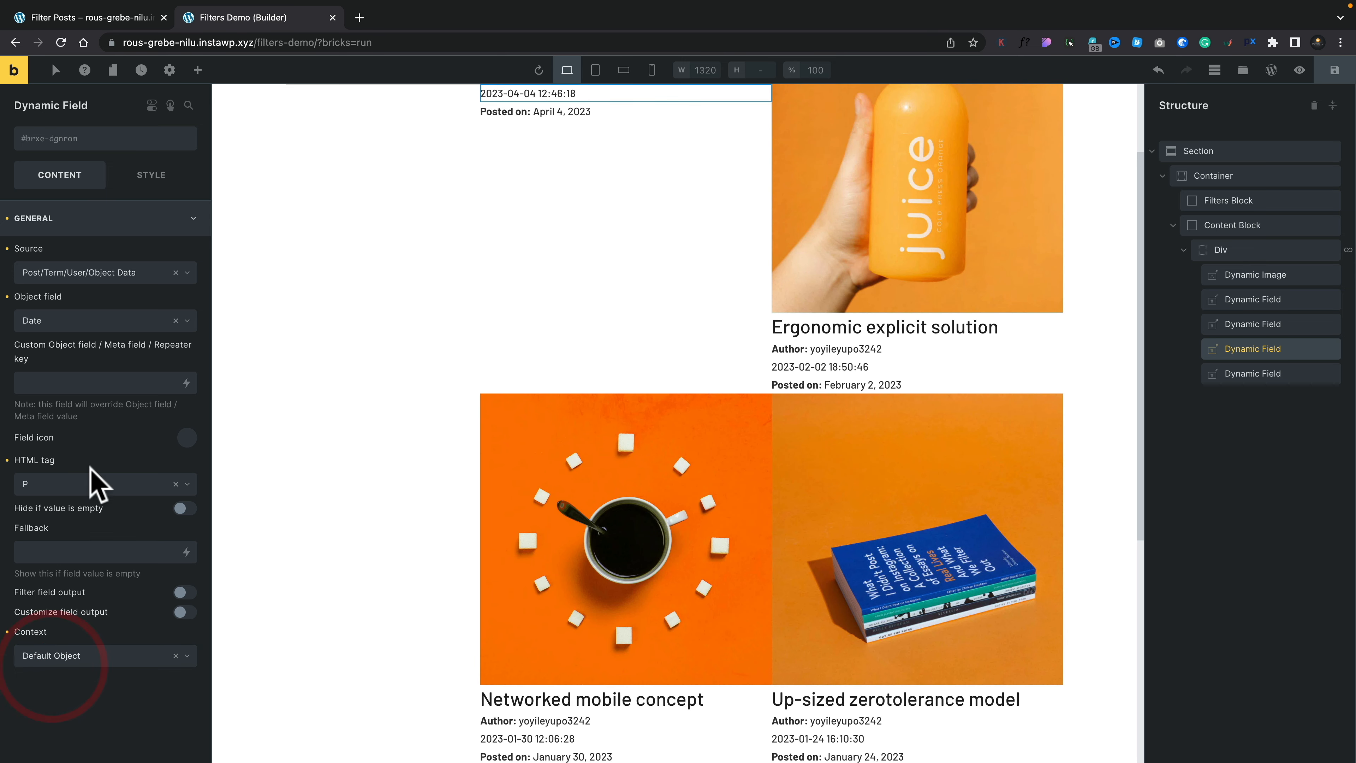
click(175, 318)
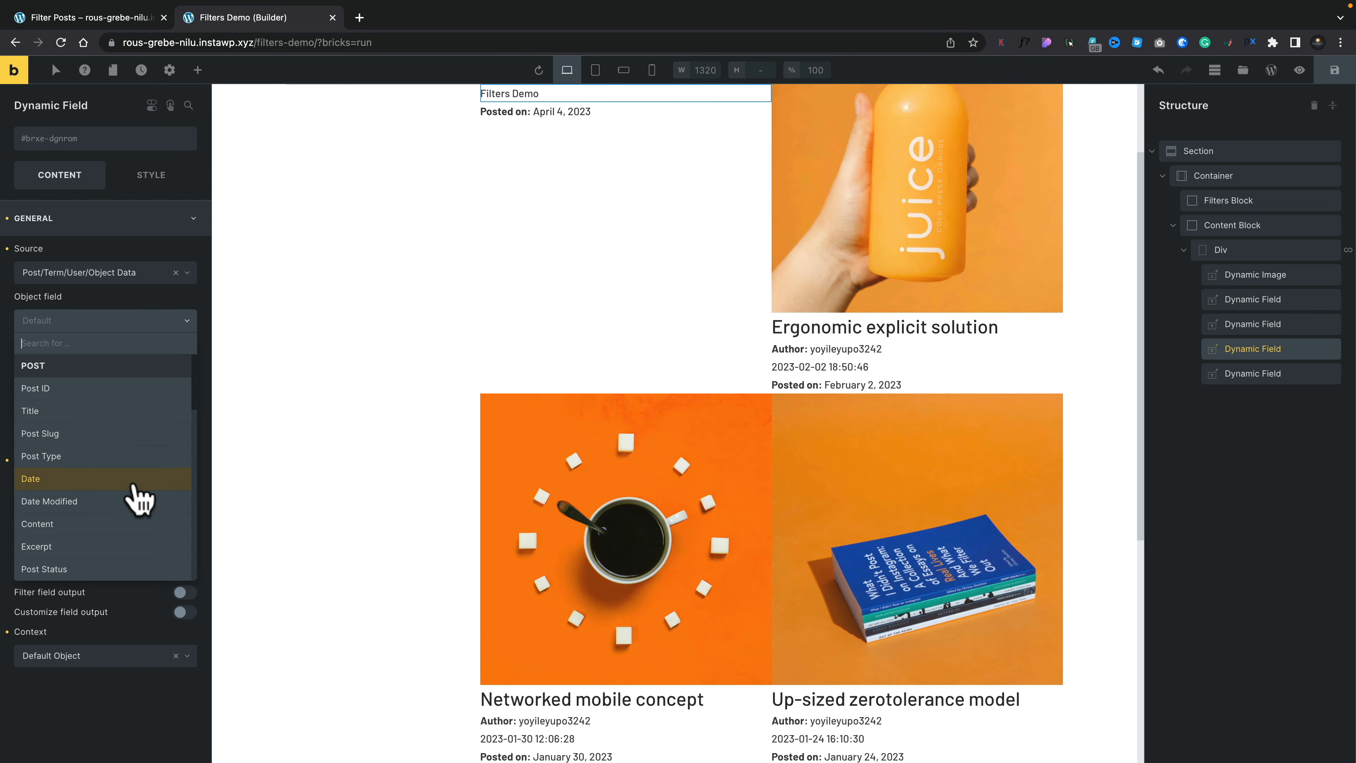
scroll(136, 500, down, 2)
click(73, 529)
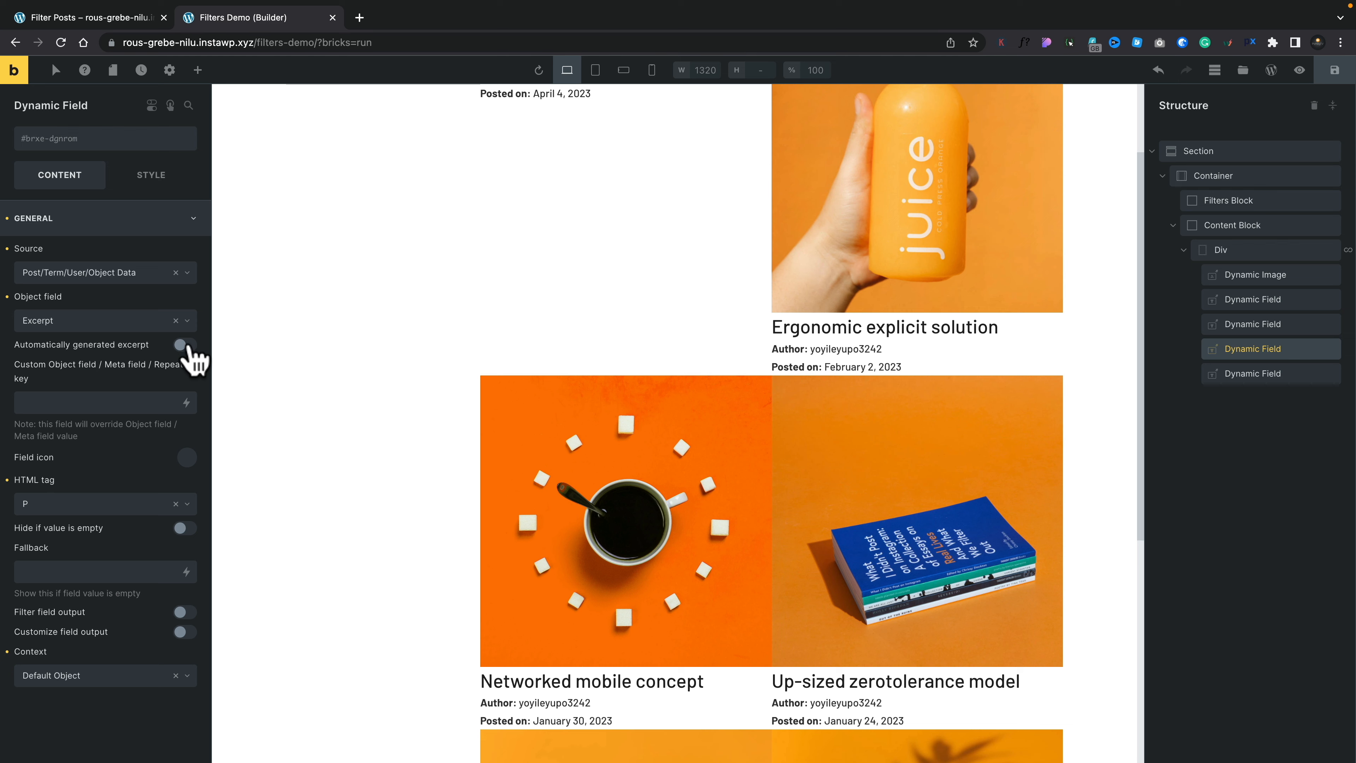
Step: Enable the automatically generated excerpt with a custom length of 25, keeping "..." as the more string
click(184, 345)
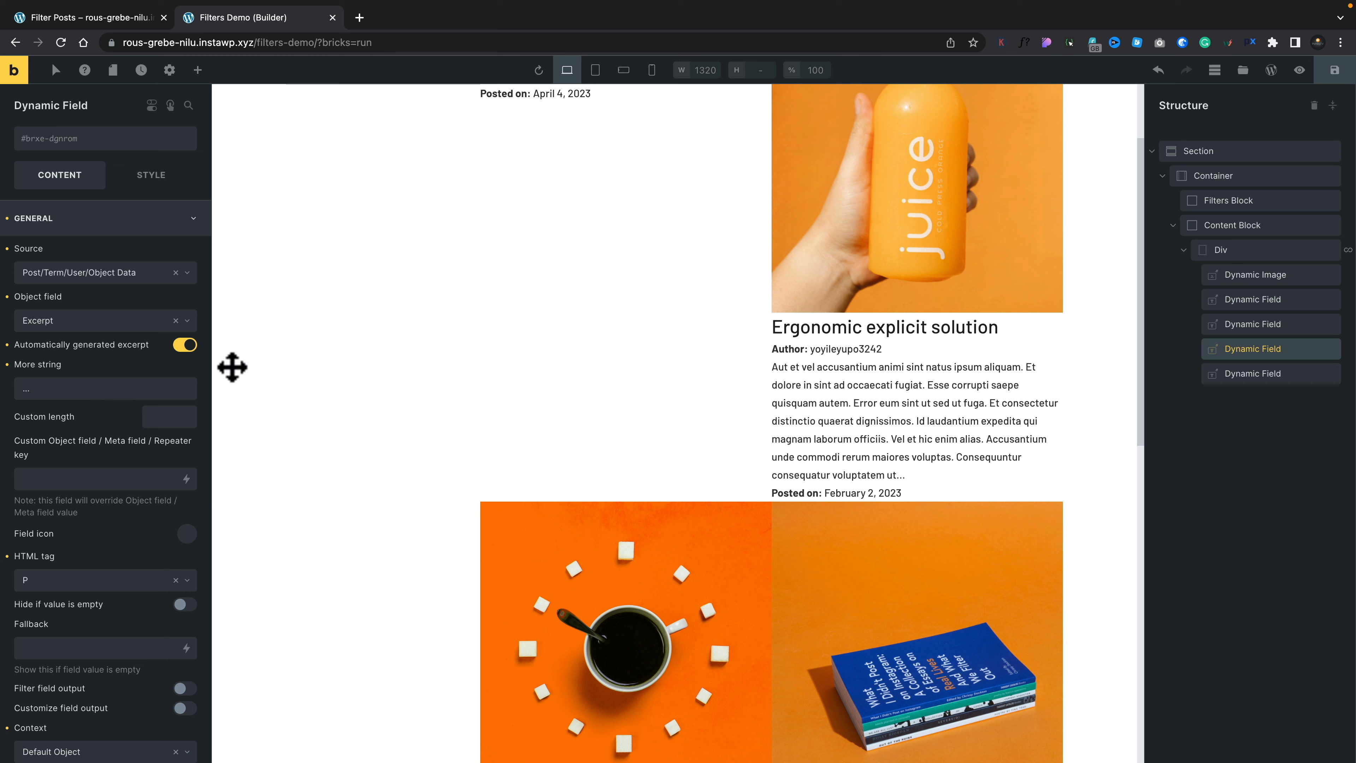
click(161, 420)
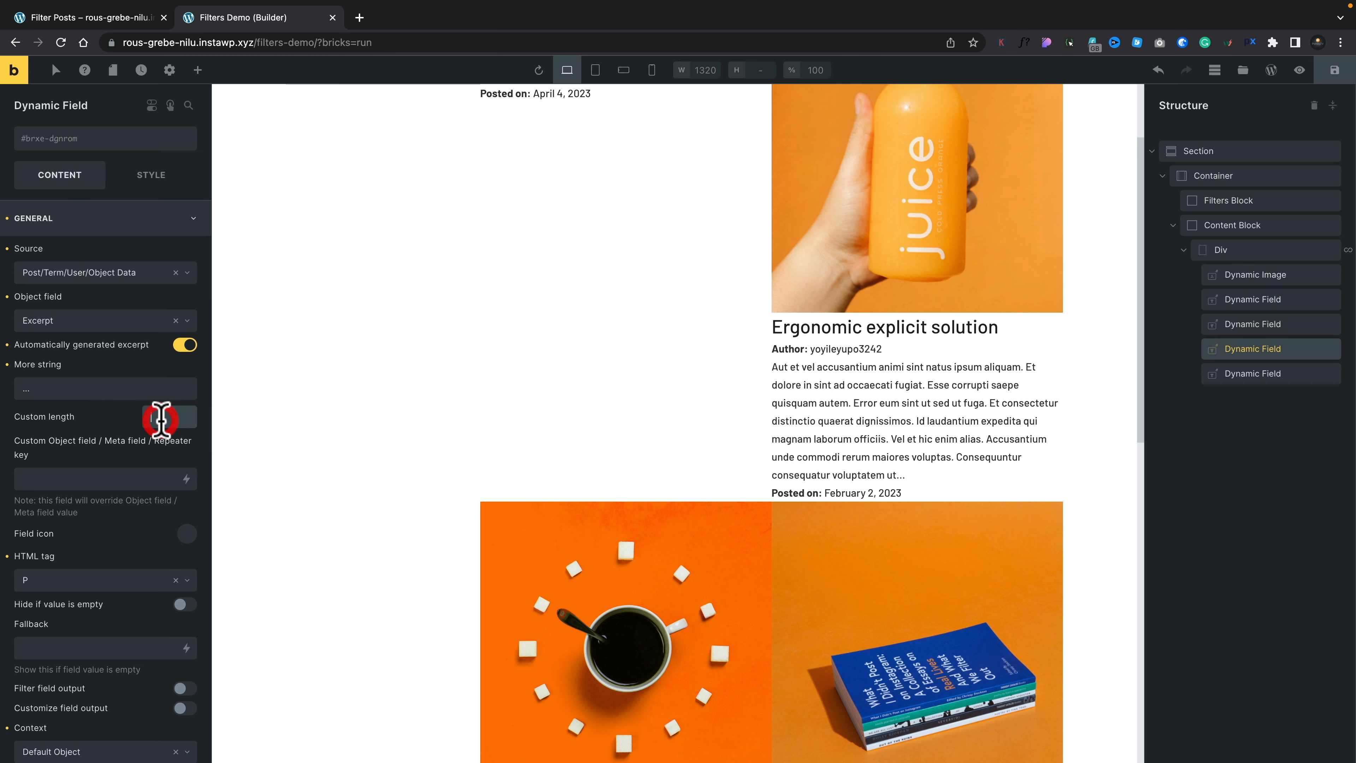
text(25)
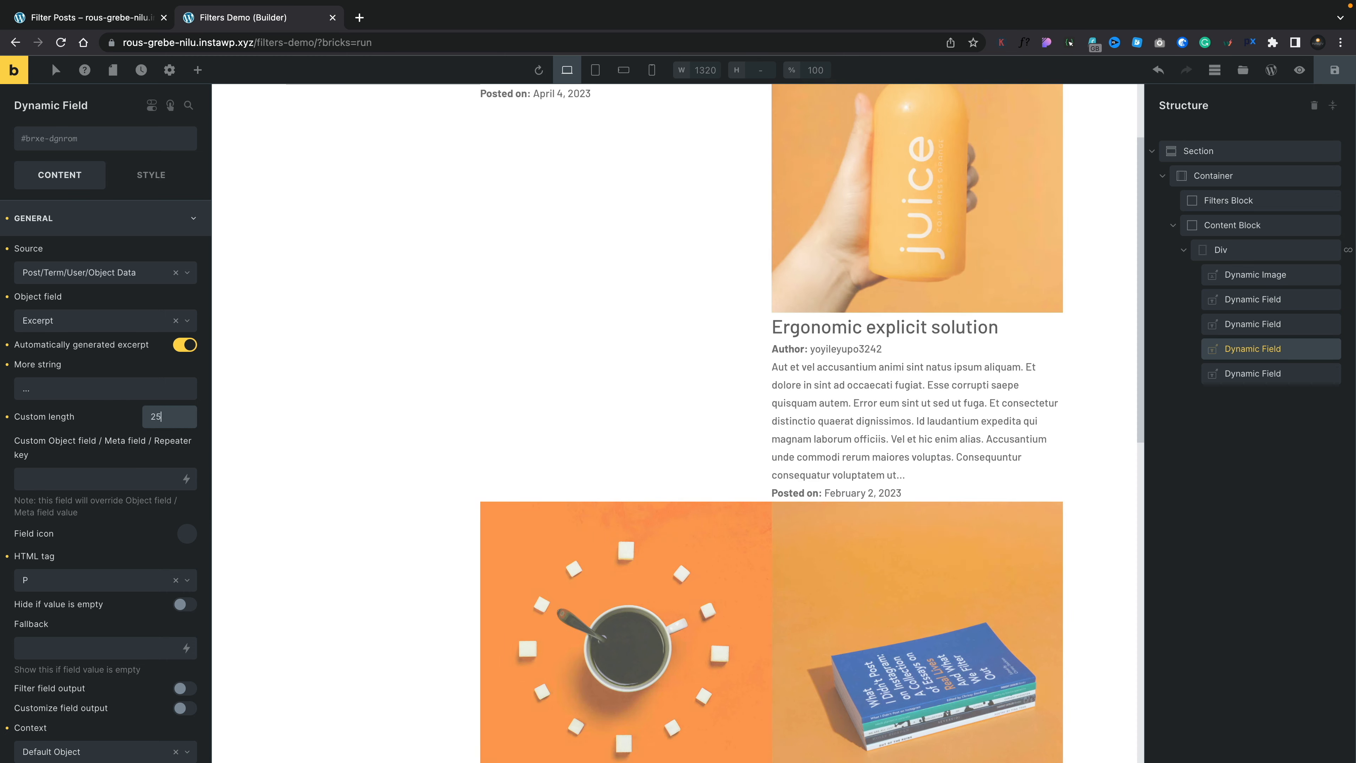
click(51, 387)
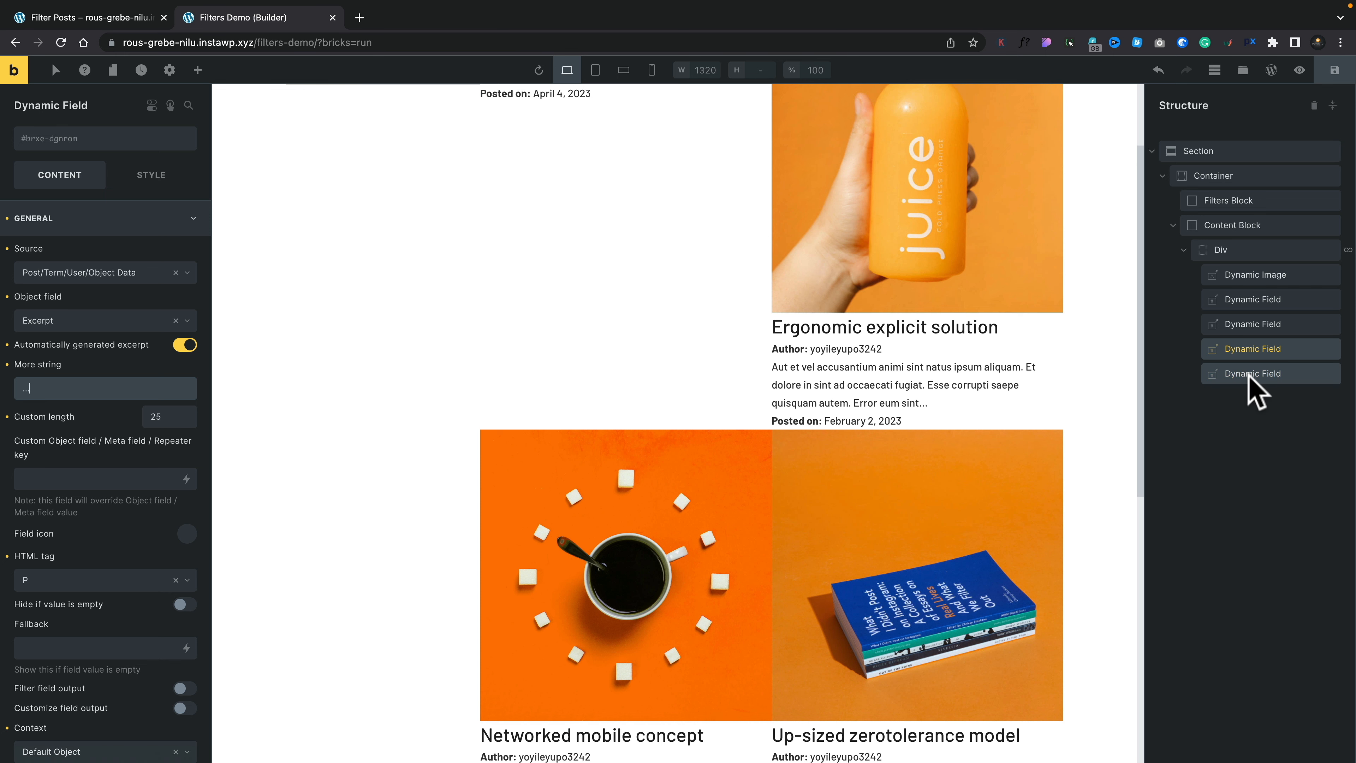
Step: Move the "Posted on" Dynamic Field above the excerpt field in the query loop Div
drag(1211, 379, 1237, 384)
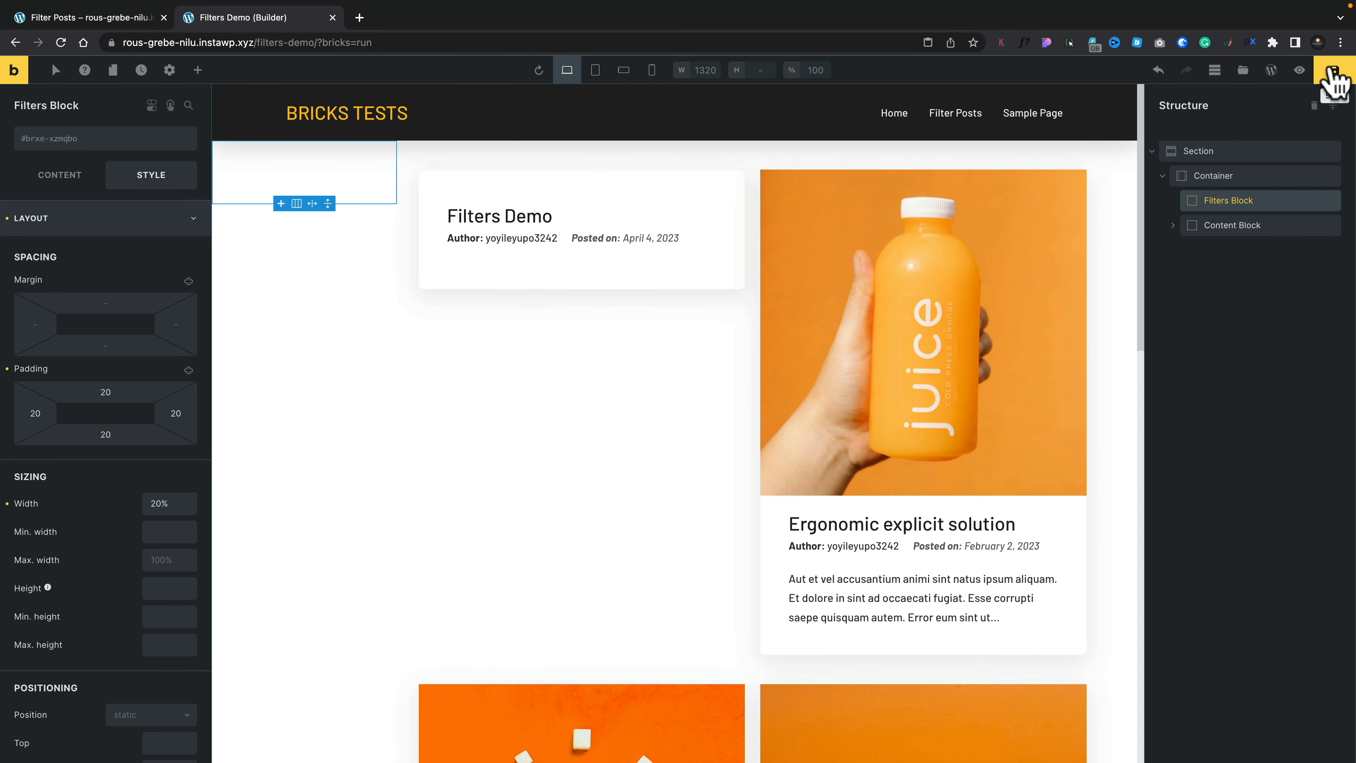
Step: Preview the post listing page without the builder interface
click(1300, 70)
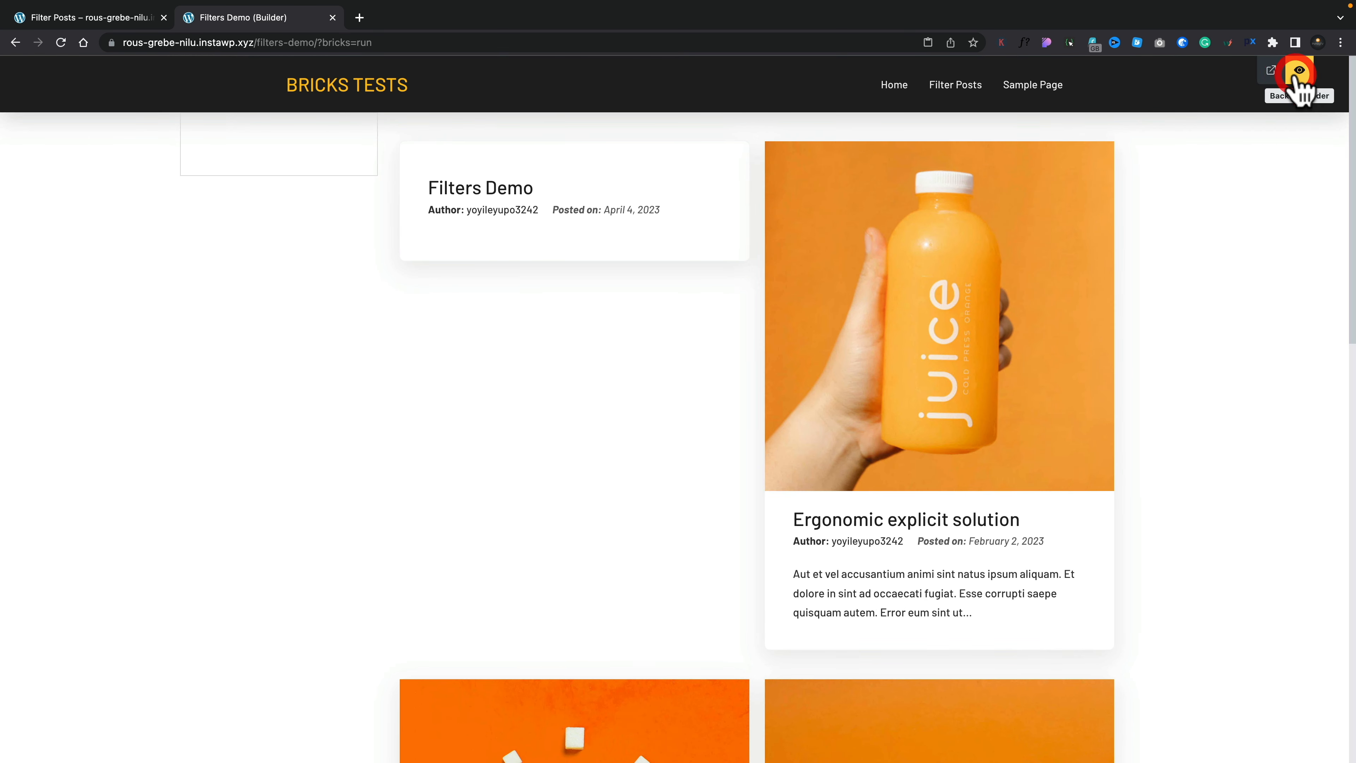
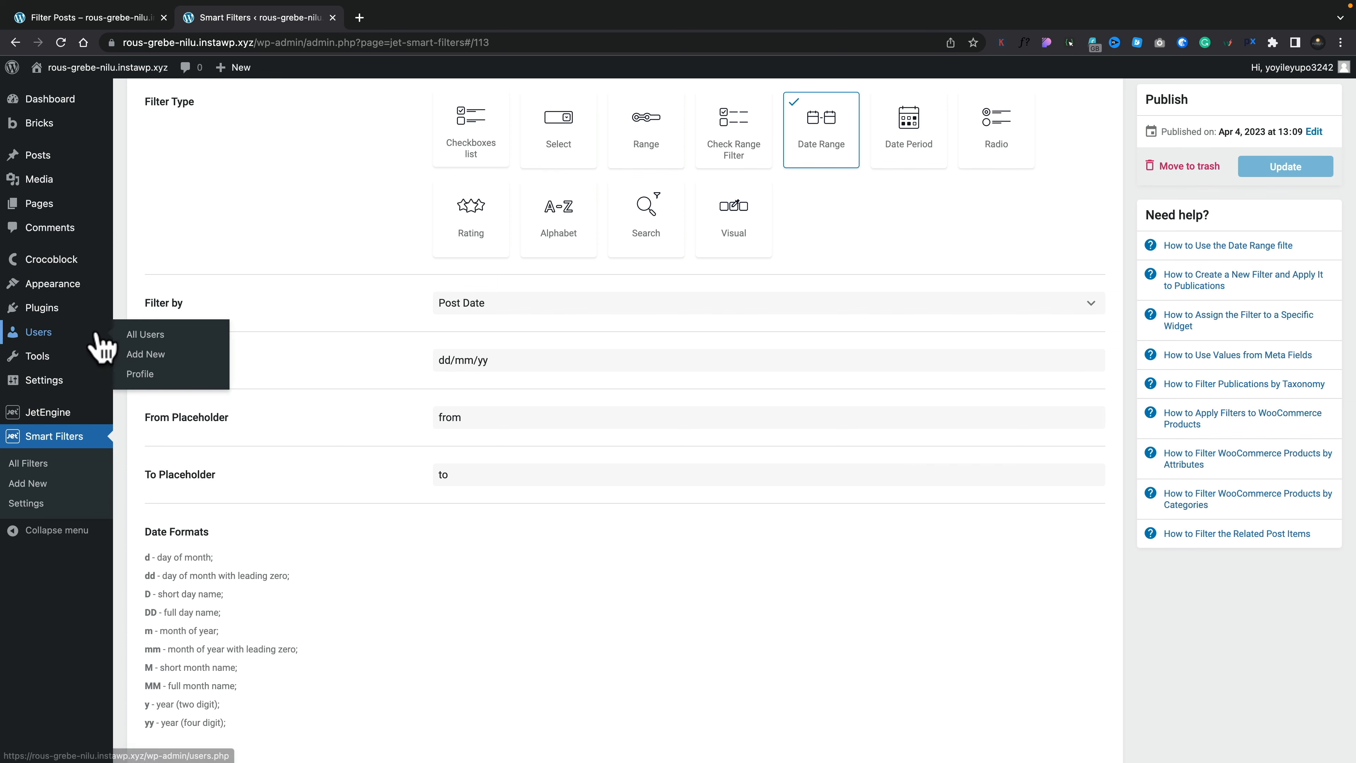
Step: Add a JetSmartFilters Checkboxes Filter element inside the Filters Block
mouse_move(45, 207)
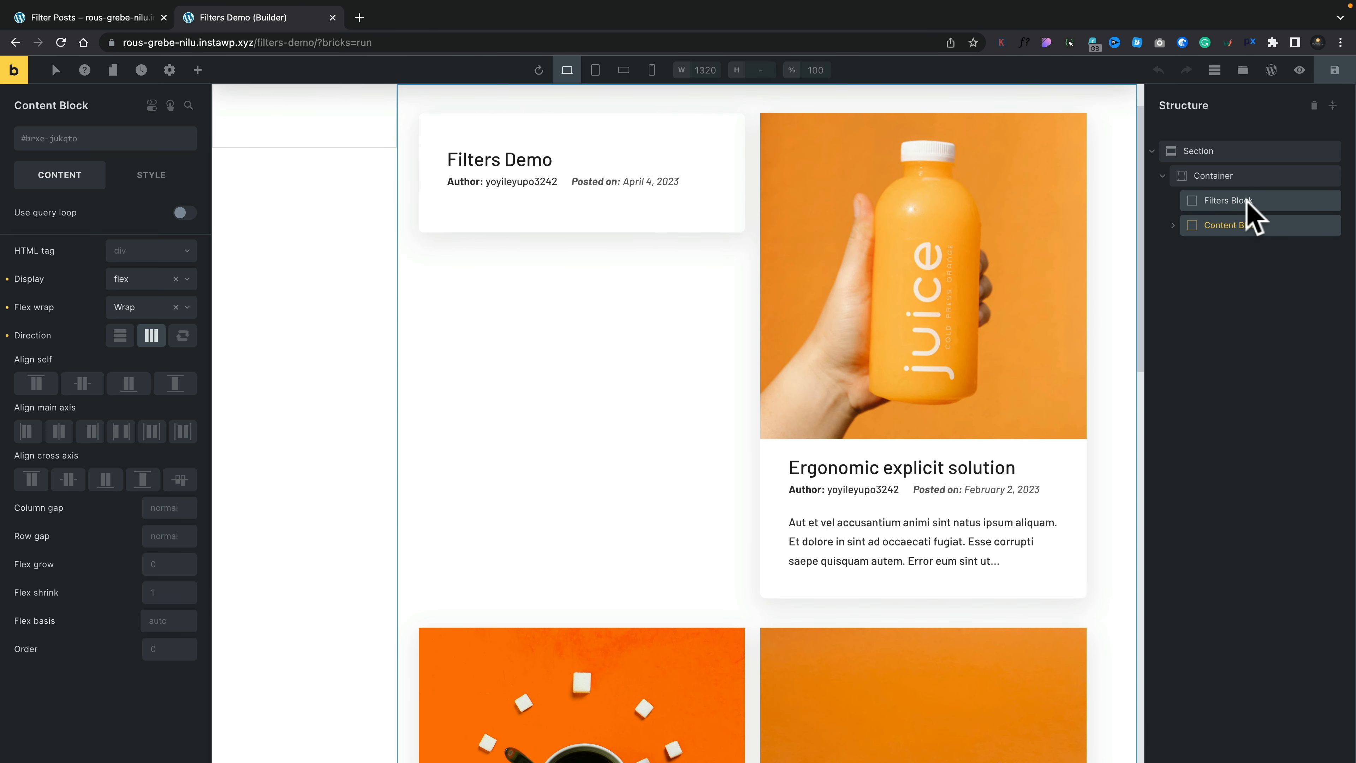
click(1244, 202)
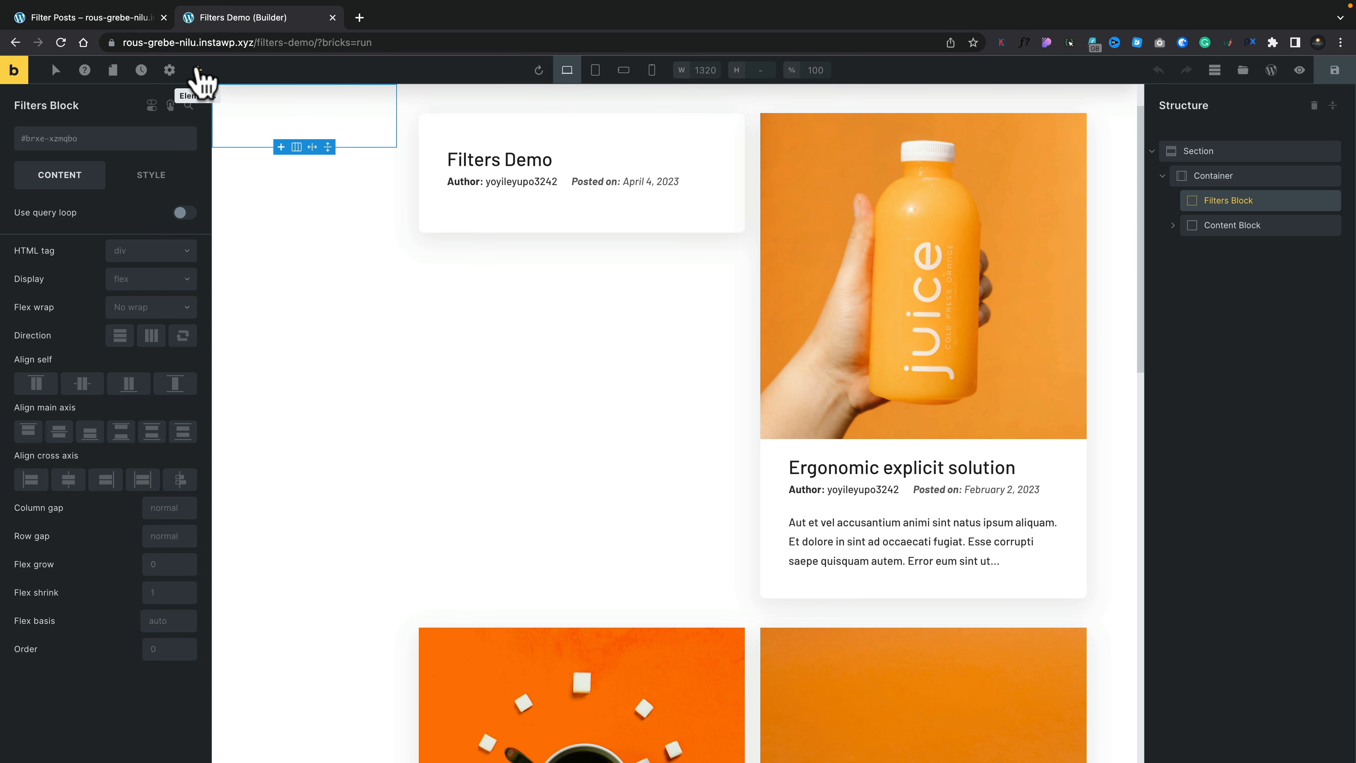
click(197, 69)
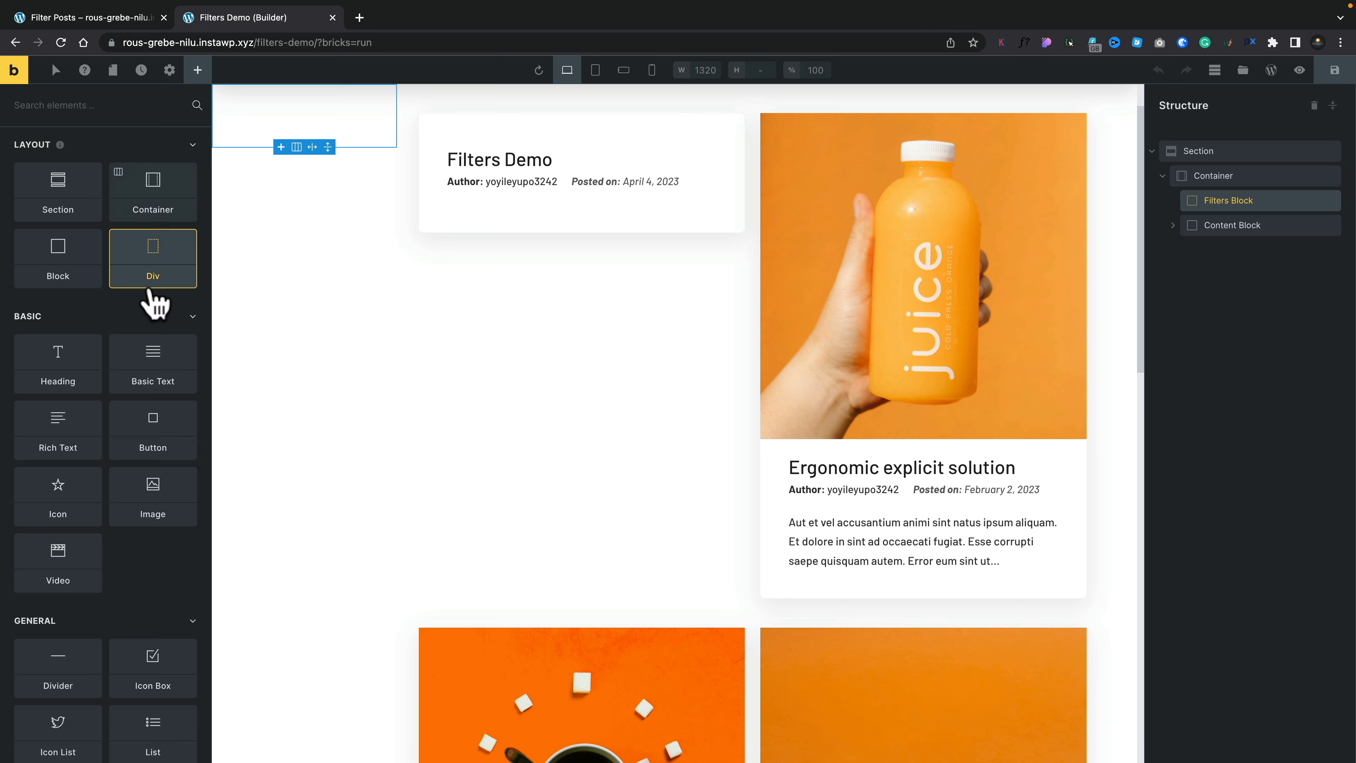
scroll(153, 302, down, 20)
scroll(154, 302, down, 3)
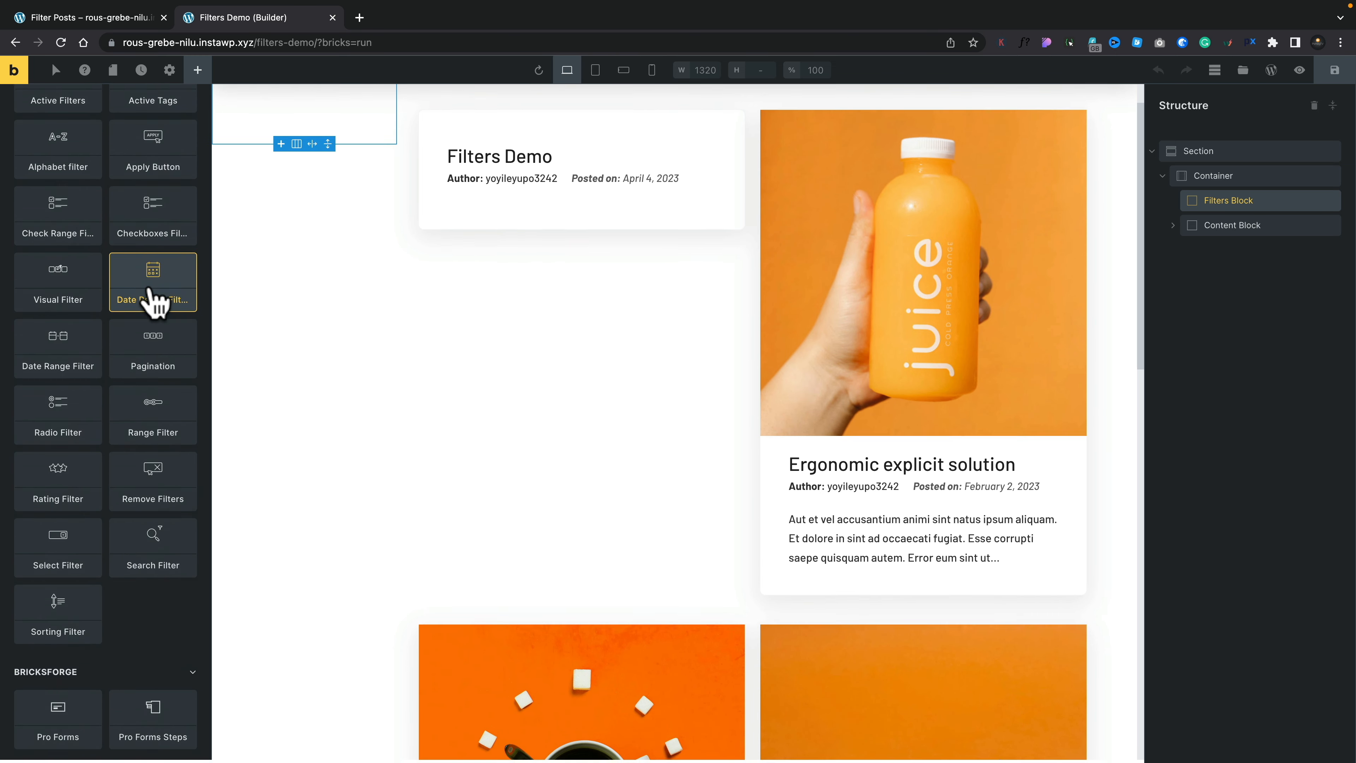
scroll(155, 302, up, 3)
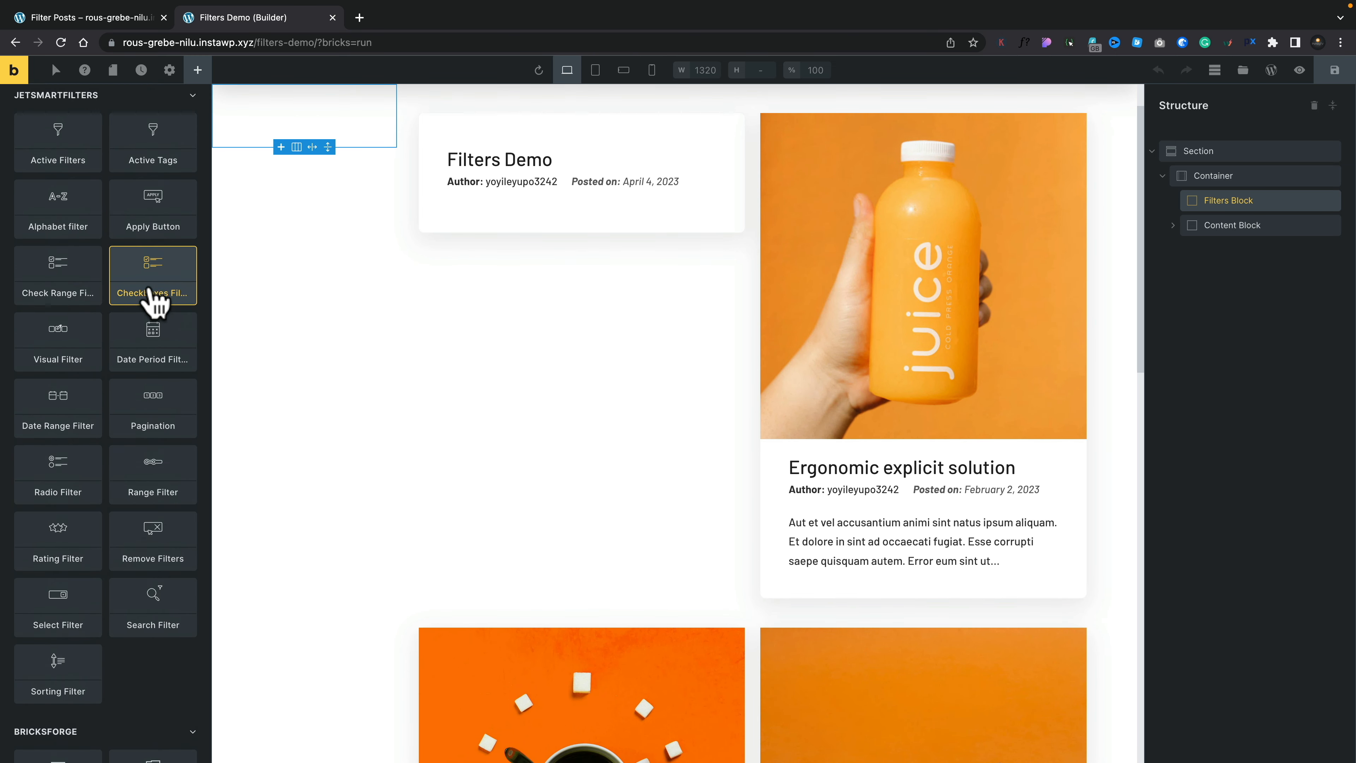
scroll(154, 302, down, 1)
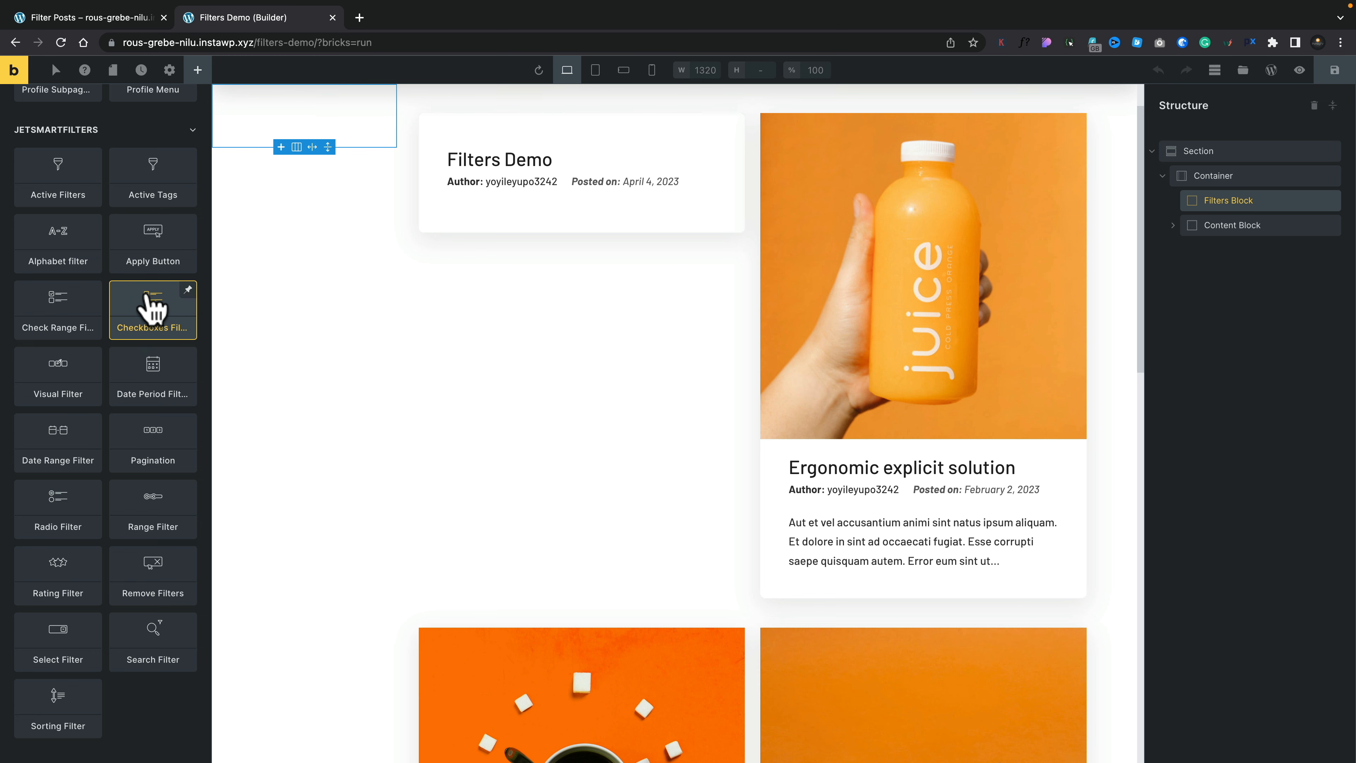
click(153, 309)
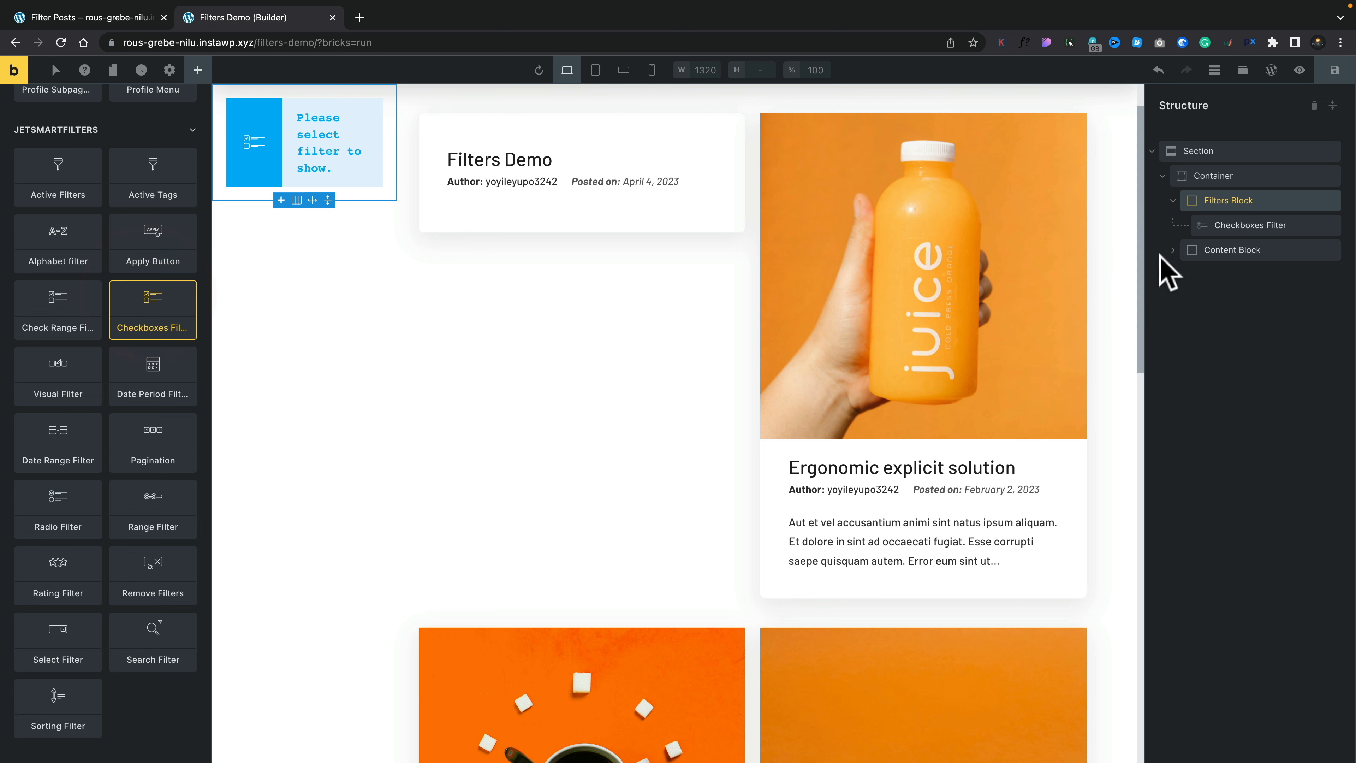
Step: Set the Checkboxes Filter to use the Category List filter and target the Bricks query loop
click(1265, 225)
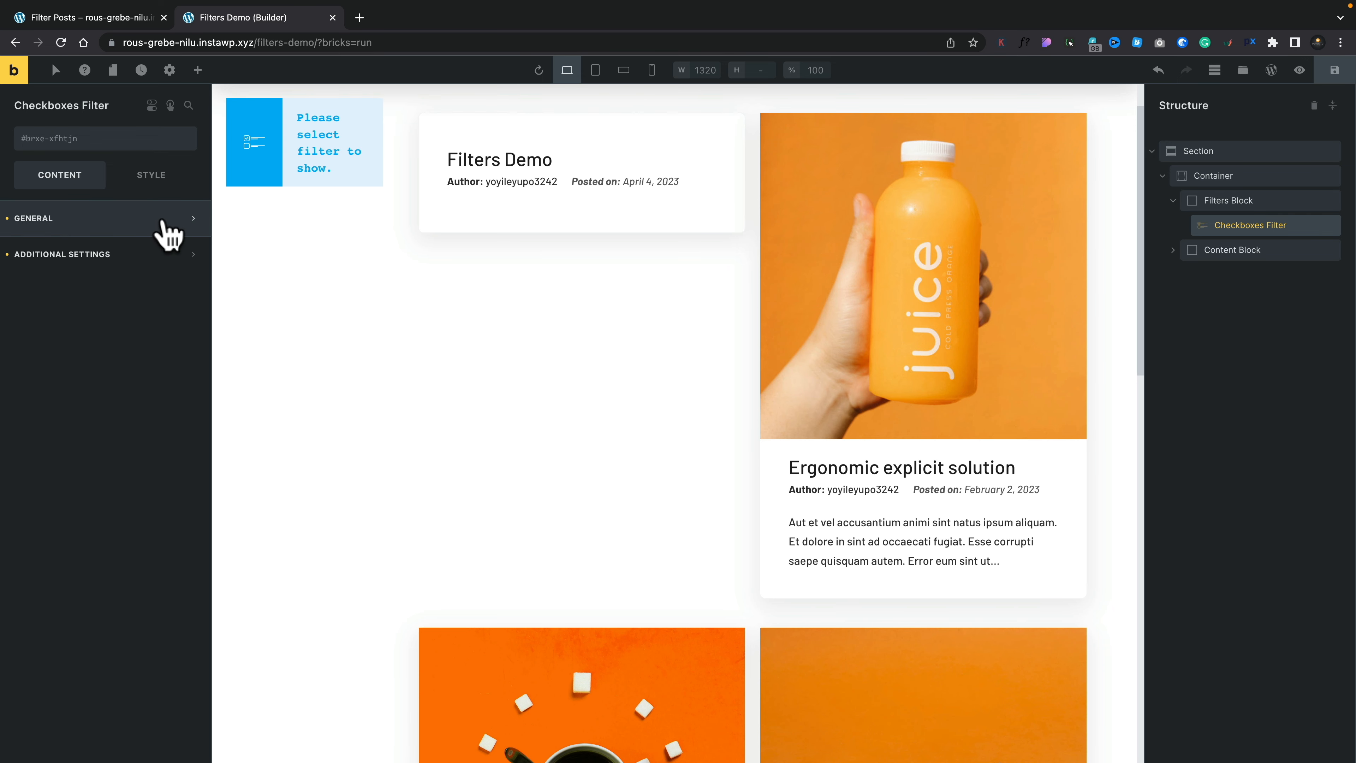
click(163, 219)
click(149, 272)
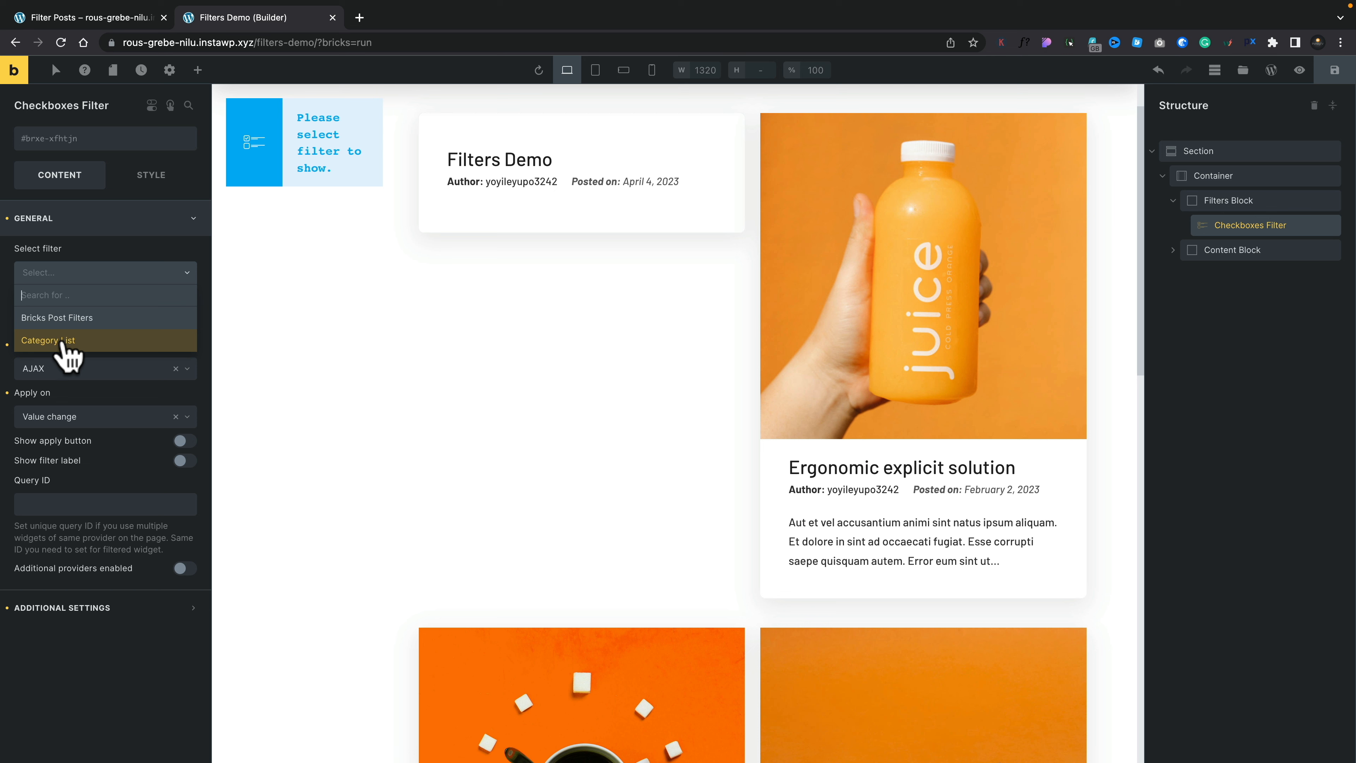
click(67, 341)
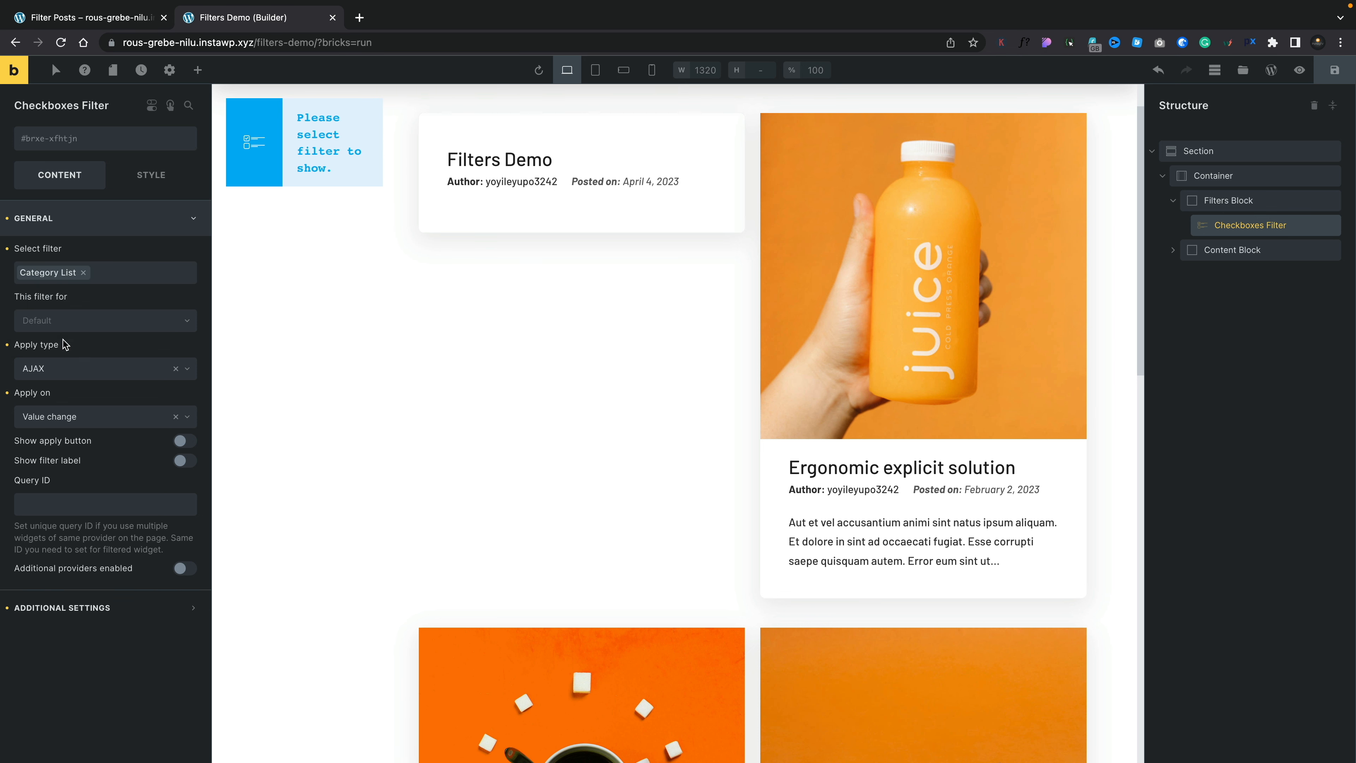
click(96, 321)
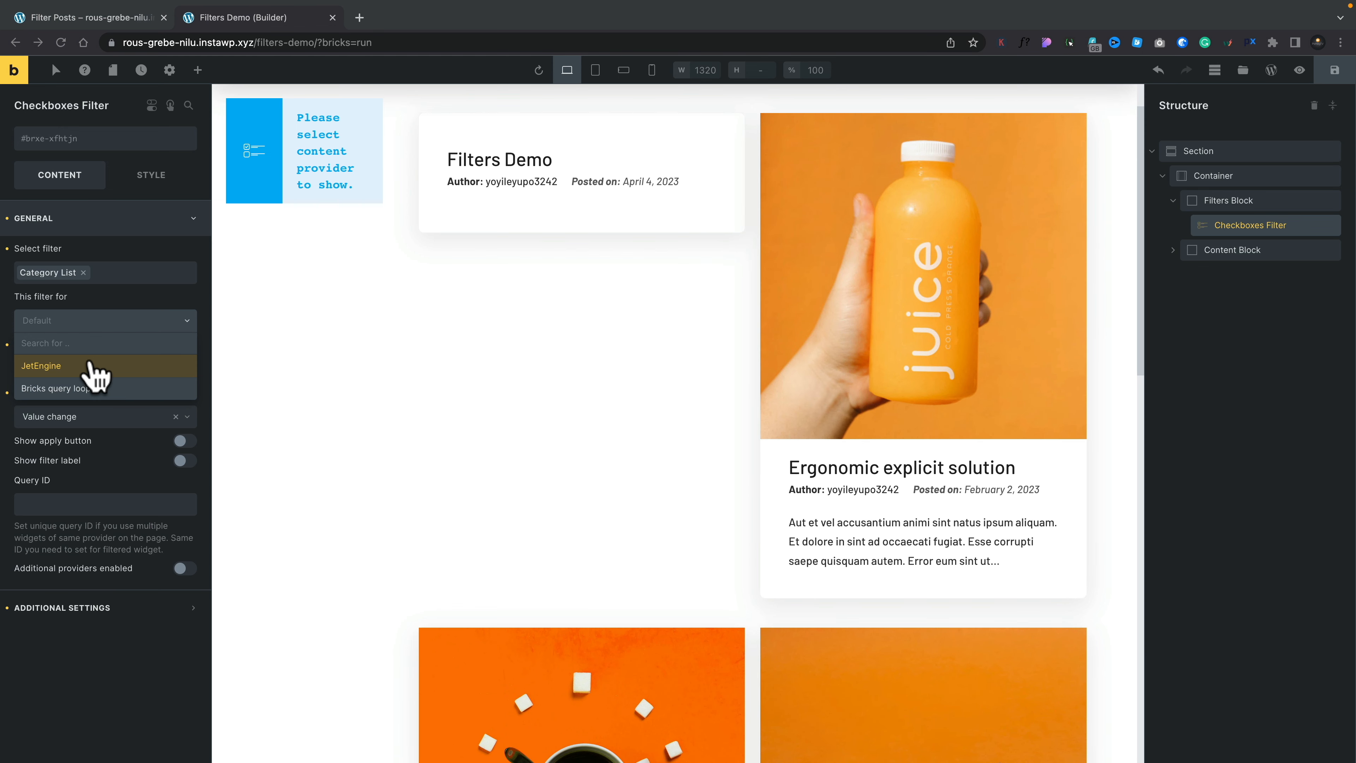
click(76, 390)
Step: Review the Checkboxes Filter's available Apply type and Apply on options
click(132, 367)
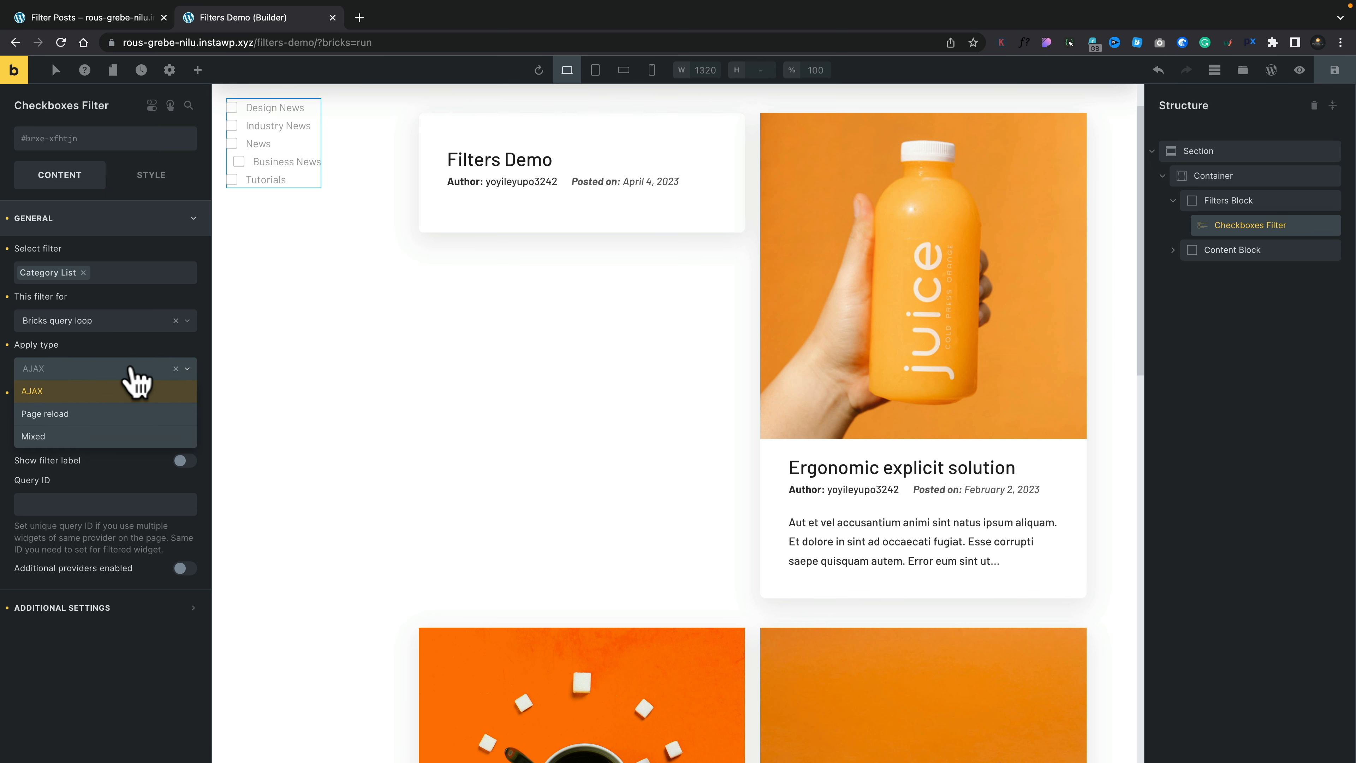
click(130, 341)
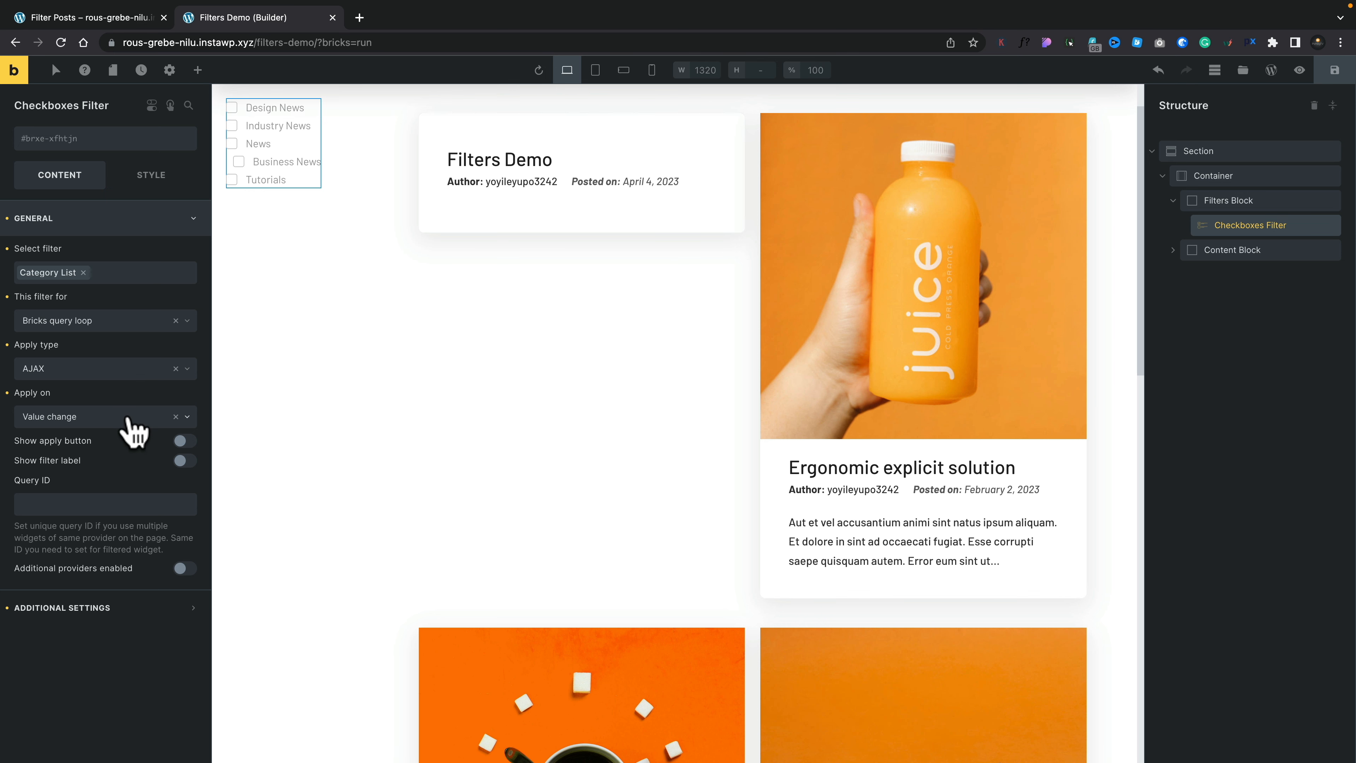
click(129, 415)
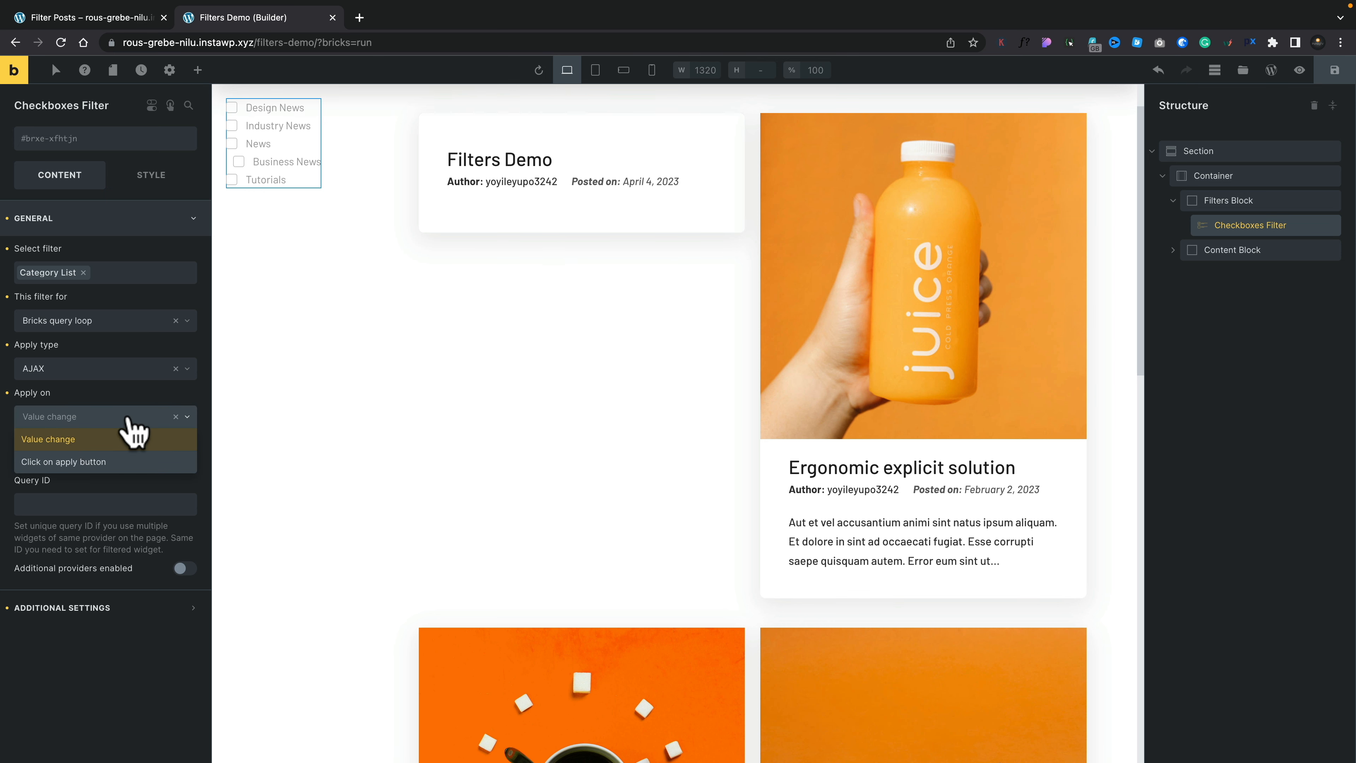
click(128, 407)
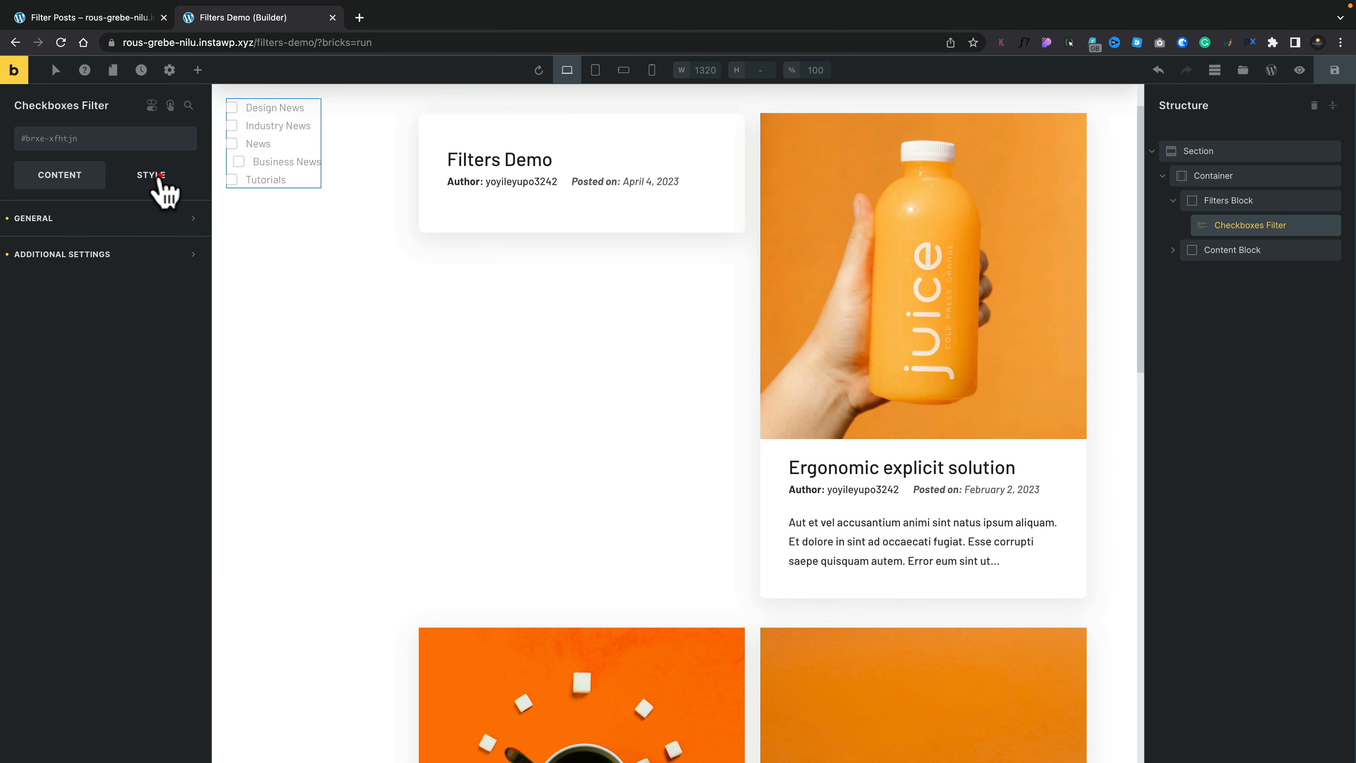
Step: Try the horizontal filters position for the Checkboxes Filter's items, then restore the vertical arrangement
click(156, 174)
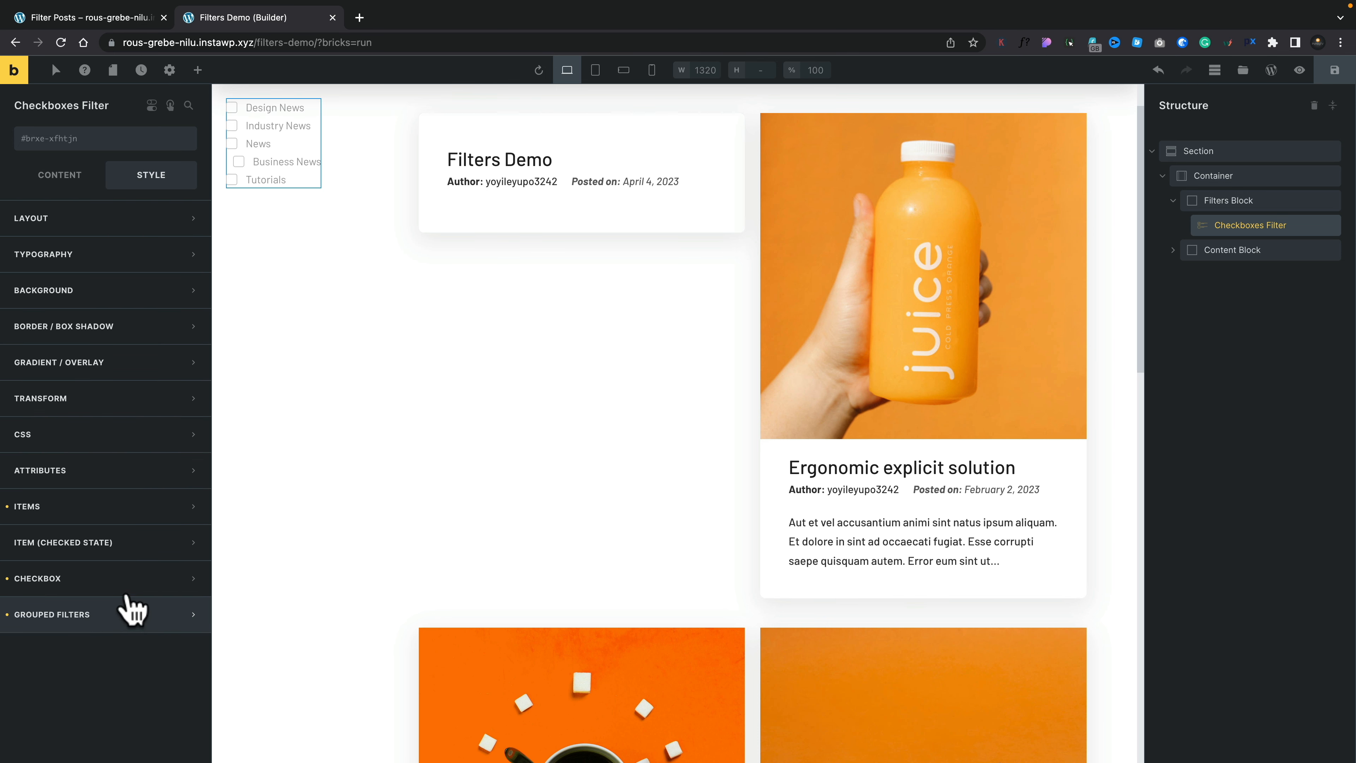
click(68, 510)
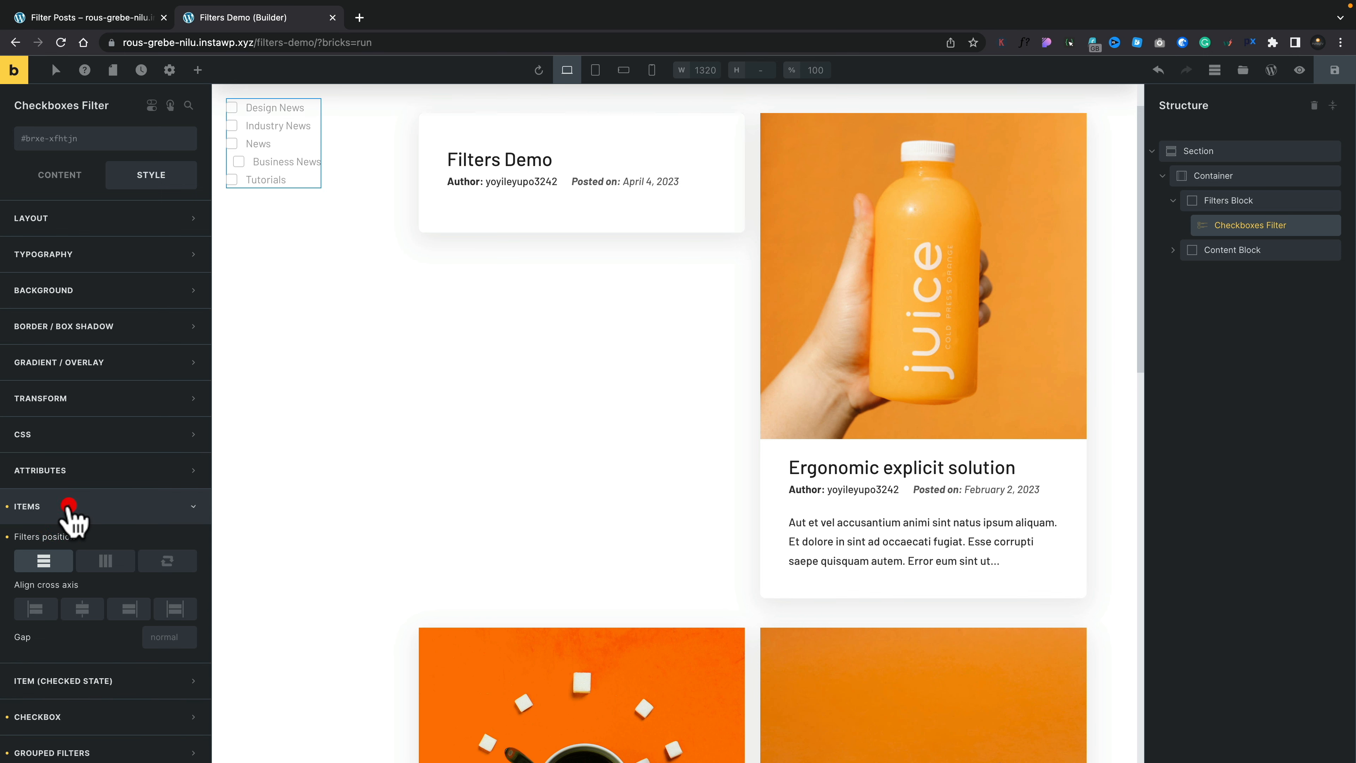
click(108, 561)
click(52, 562)
click(64, 514)
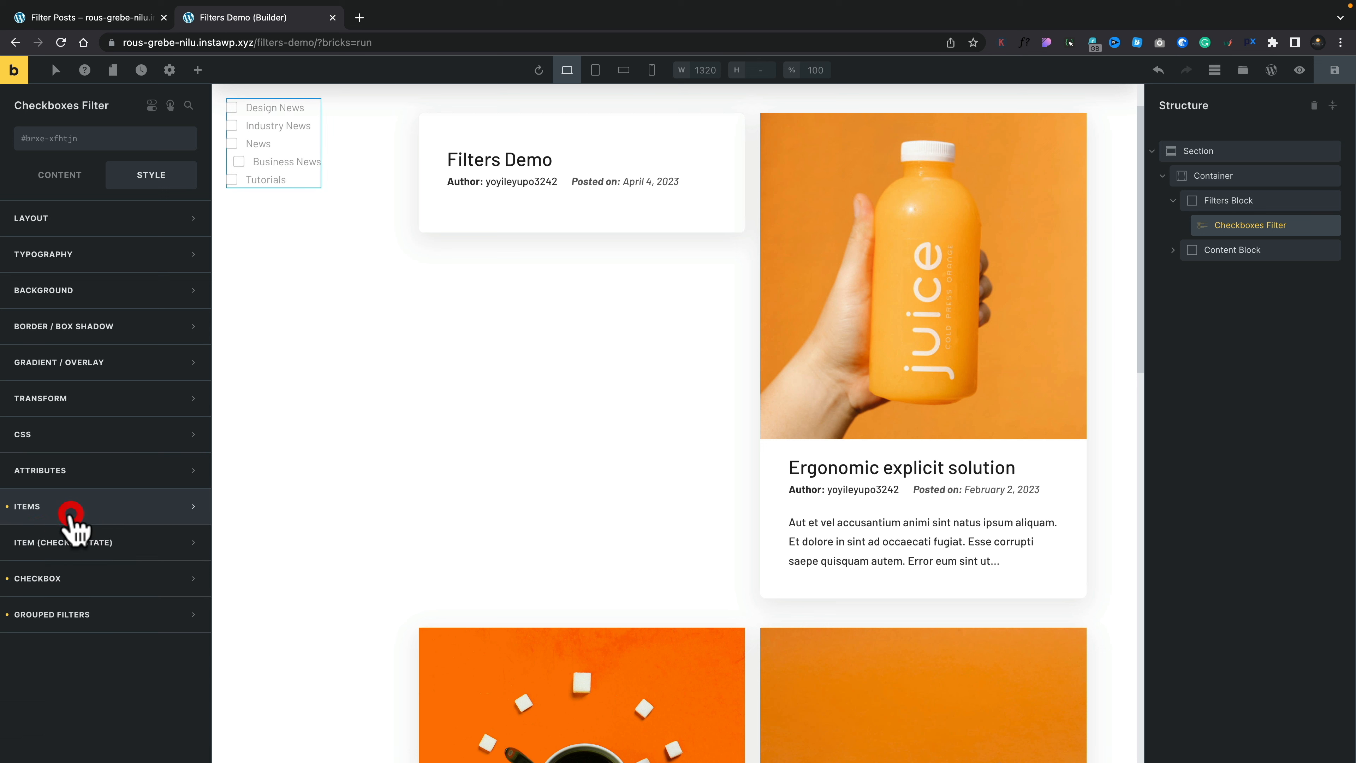
Step: Set the Checkboxes Filter's checked-state item color to red and try checking a category in the list
click(111, 541)
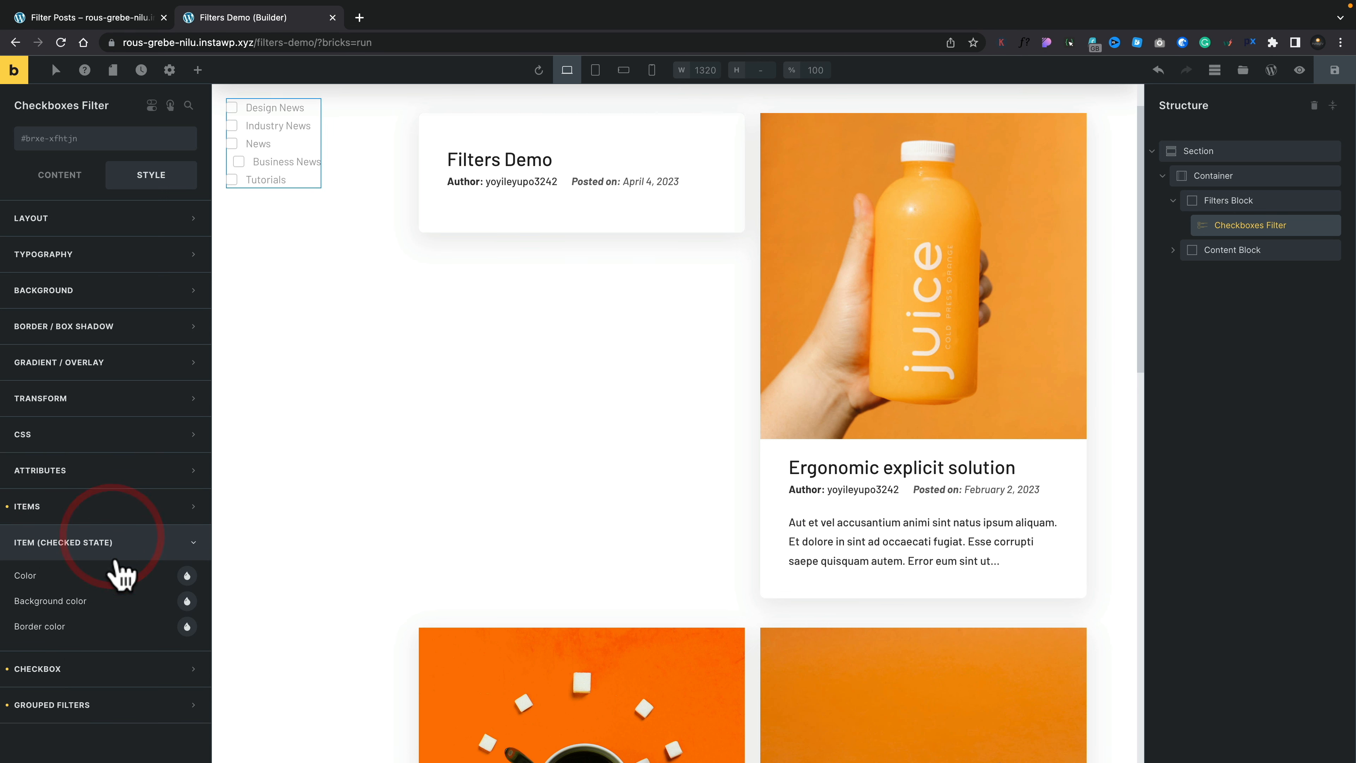
click(187, 575)
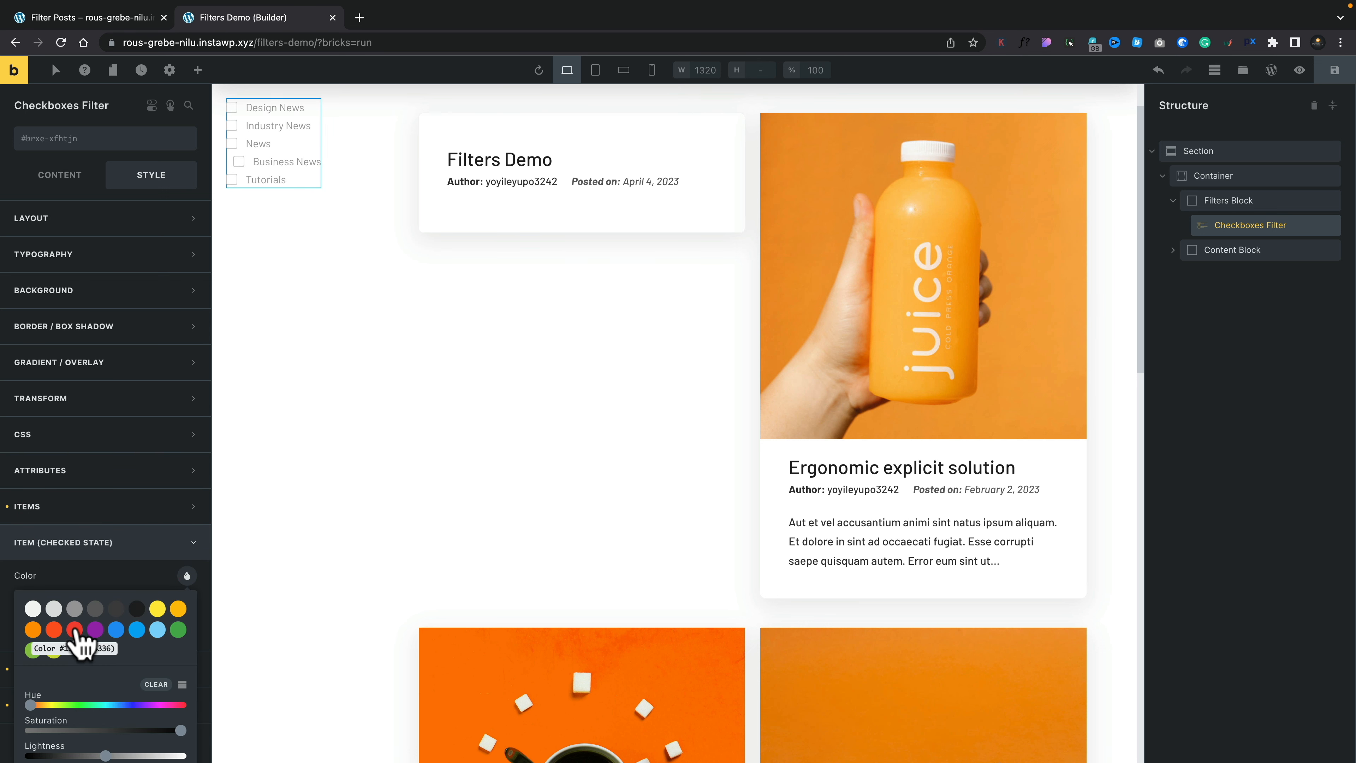
click(75, 630)
click(232, 126)
click(233, 127)
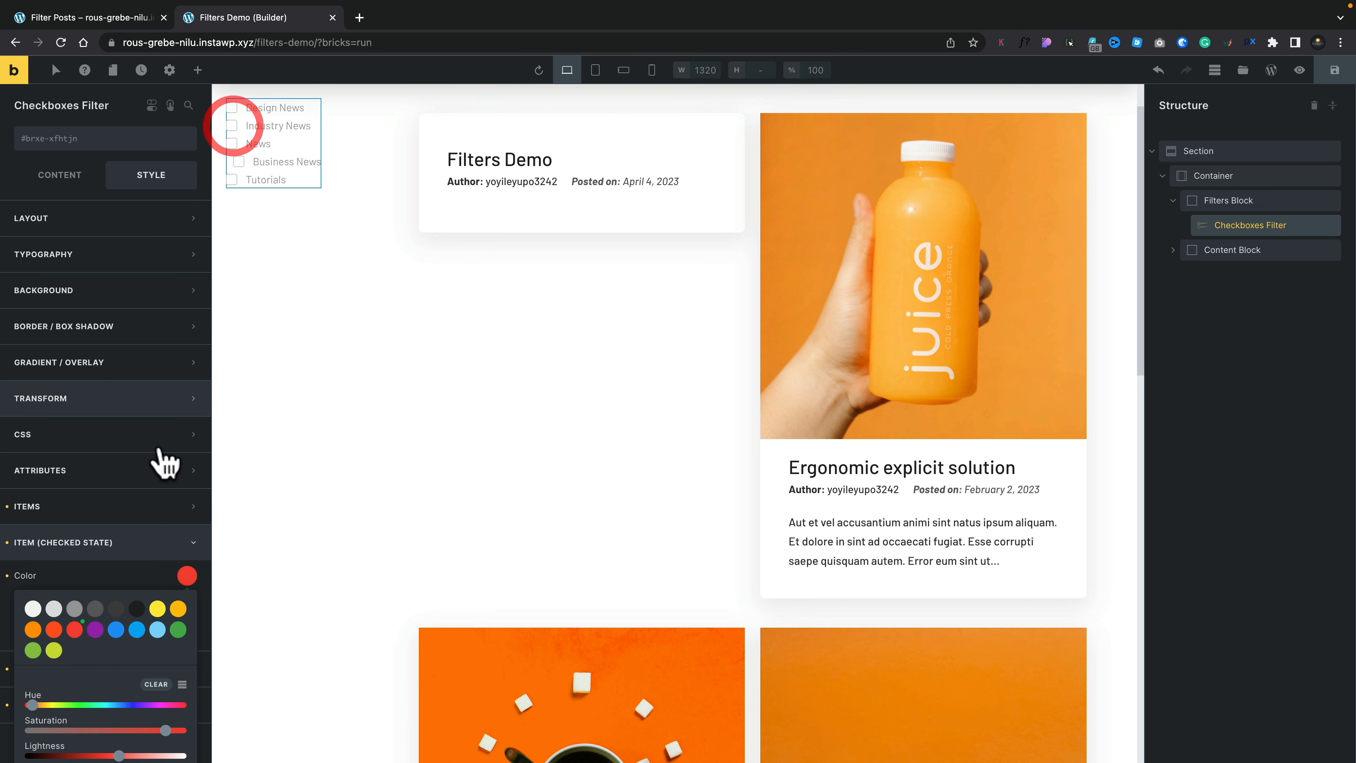
click(159, 573)
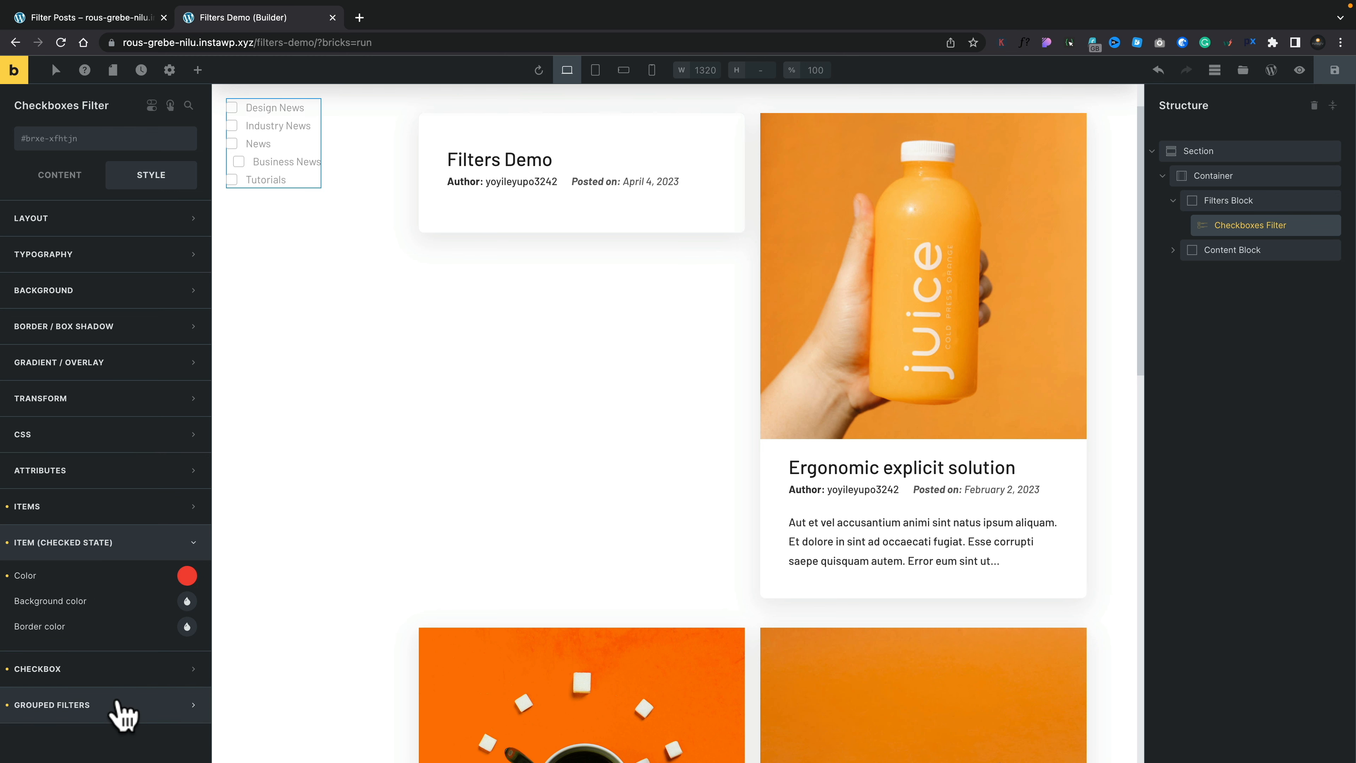
Step: Look over the Checkboxes Filter's grouped filters settings and turn on its filter label
click(123, 705)
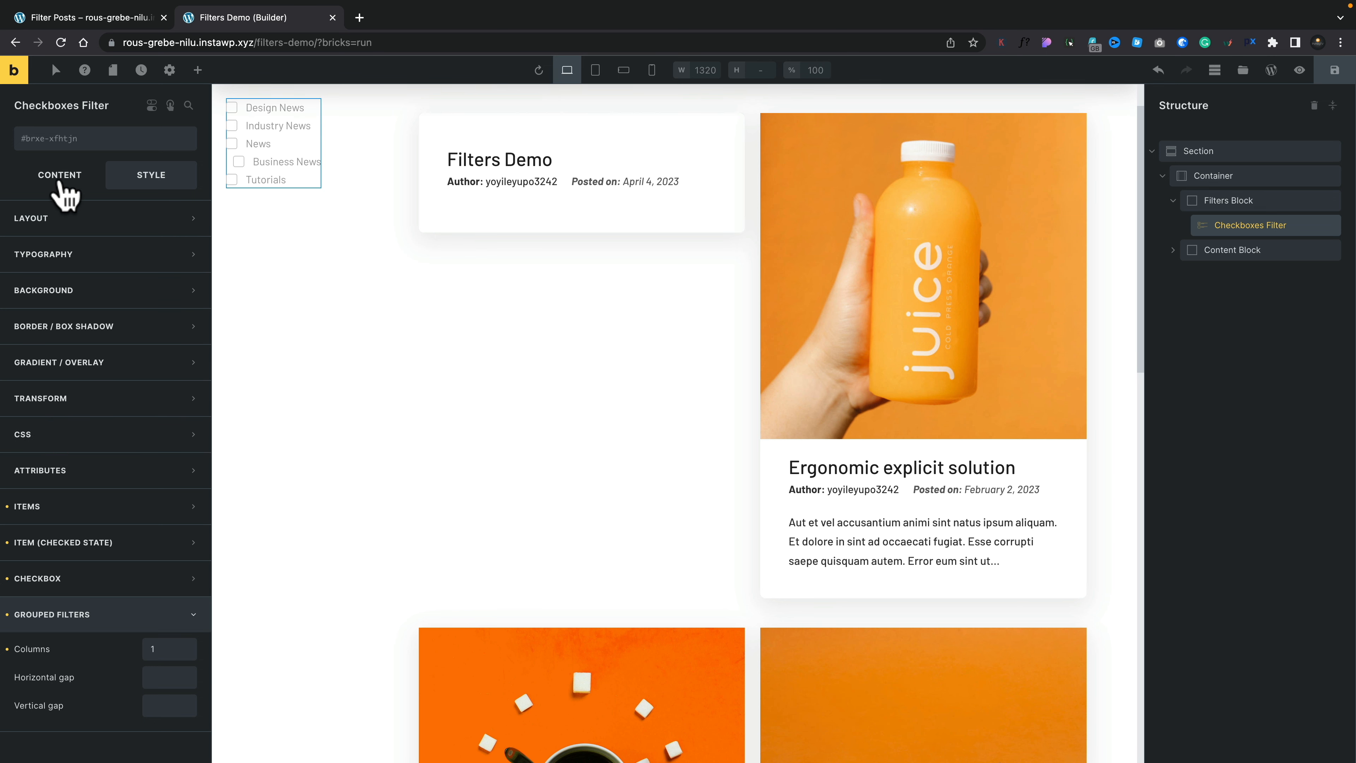
click(60, 177)
click(123, 224)
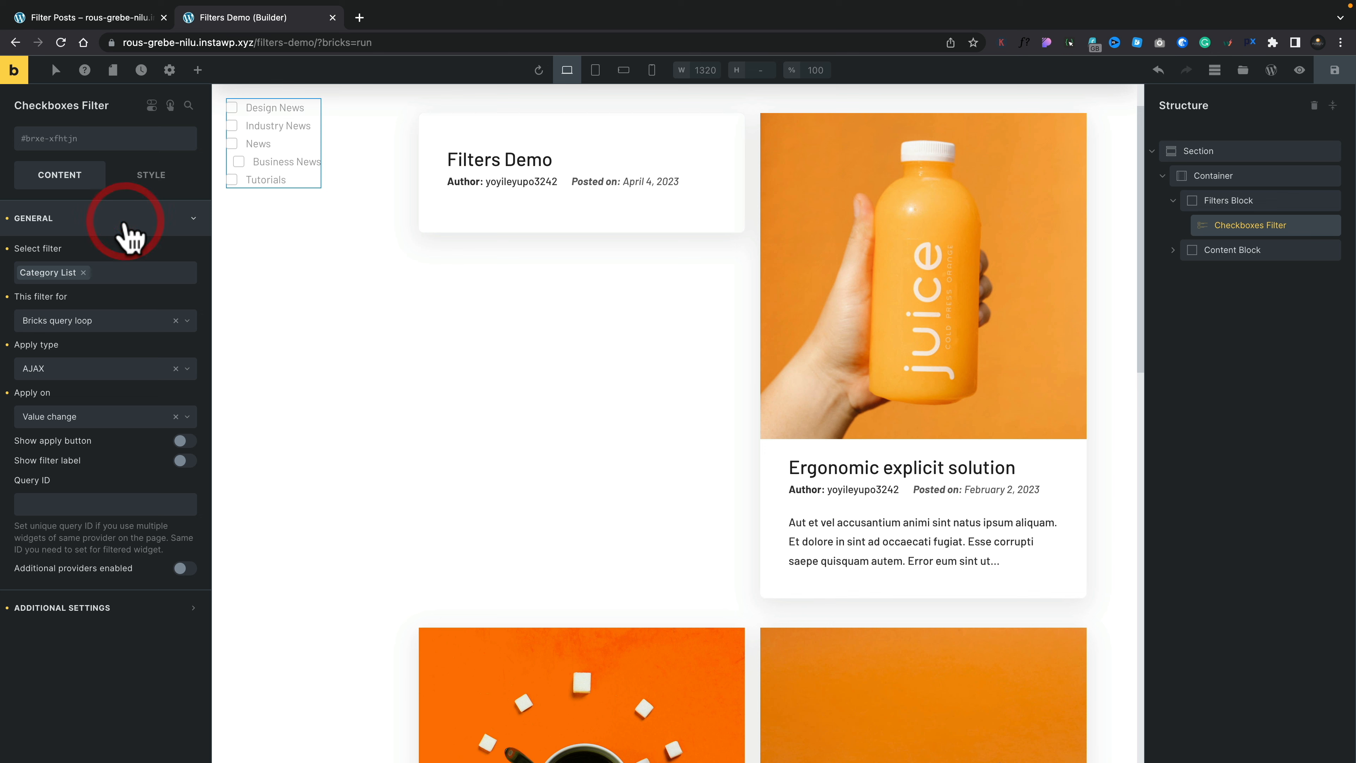
click(187, 460)
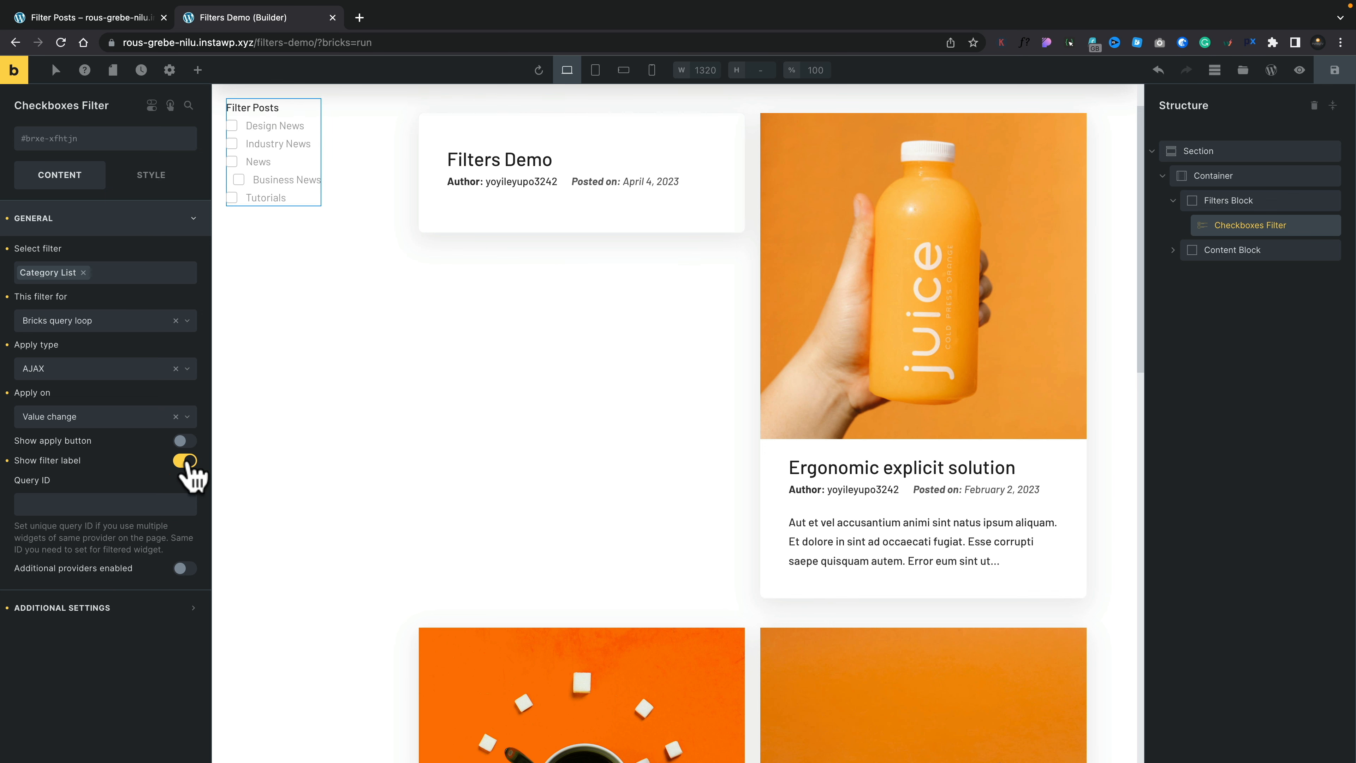
click(192, 218)
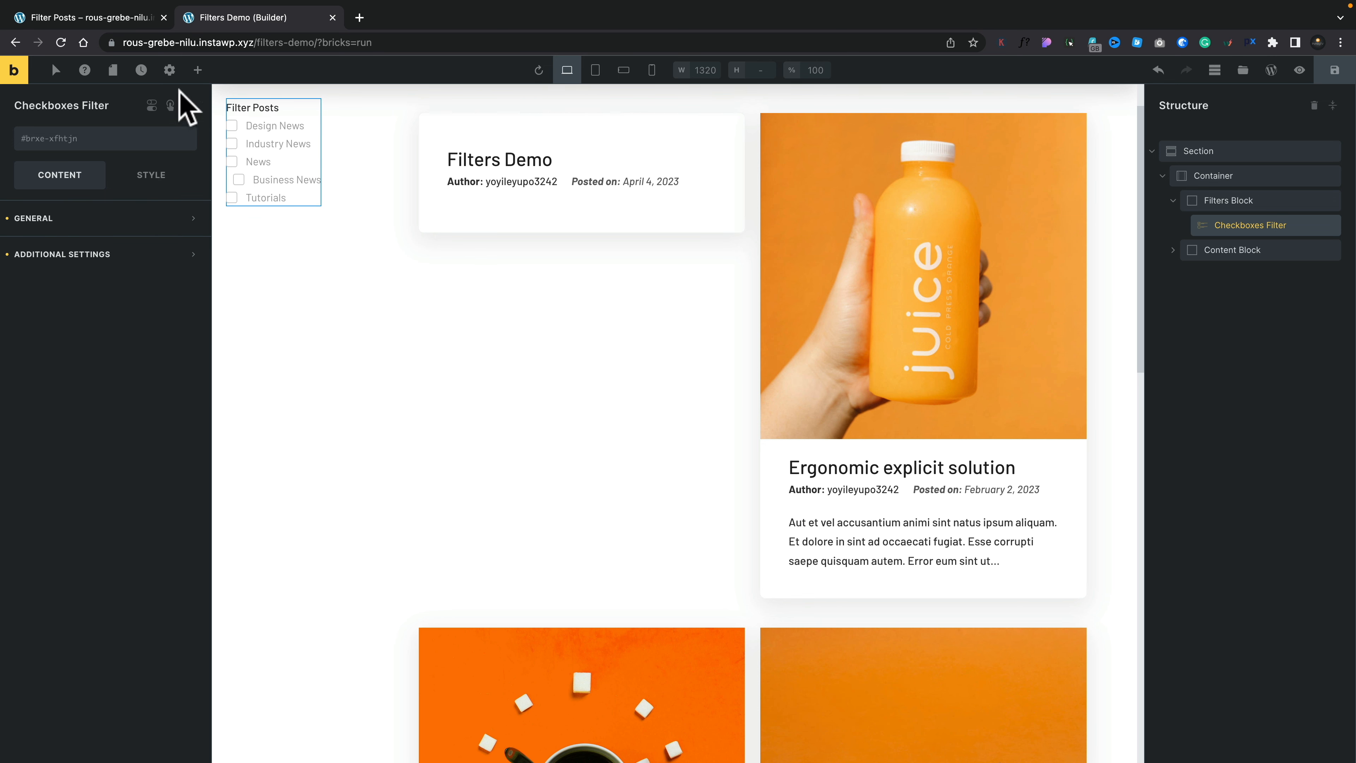
Step: Search the elements for "filter" and add a Date Range Filter below the Checkboxes Filter
click(197, 70)
click(153, 102)
text(filter)
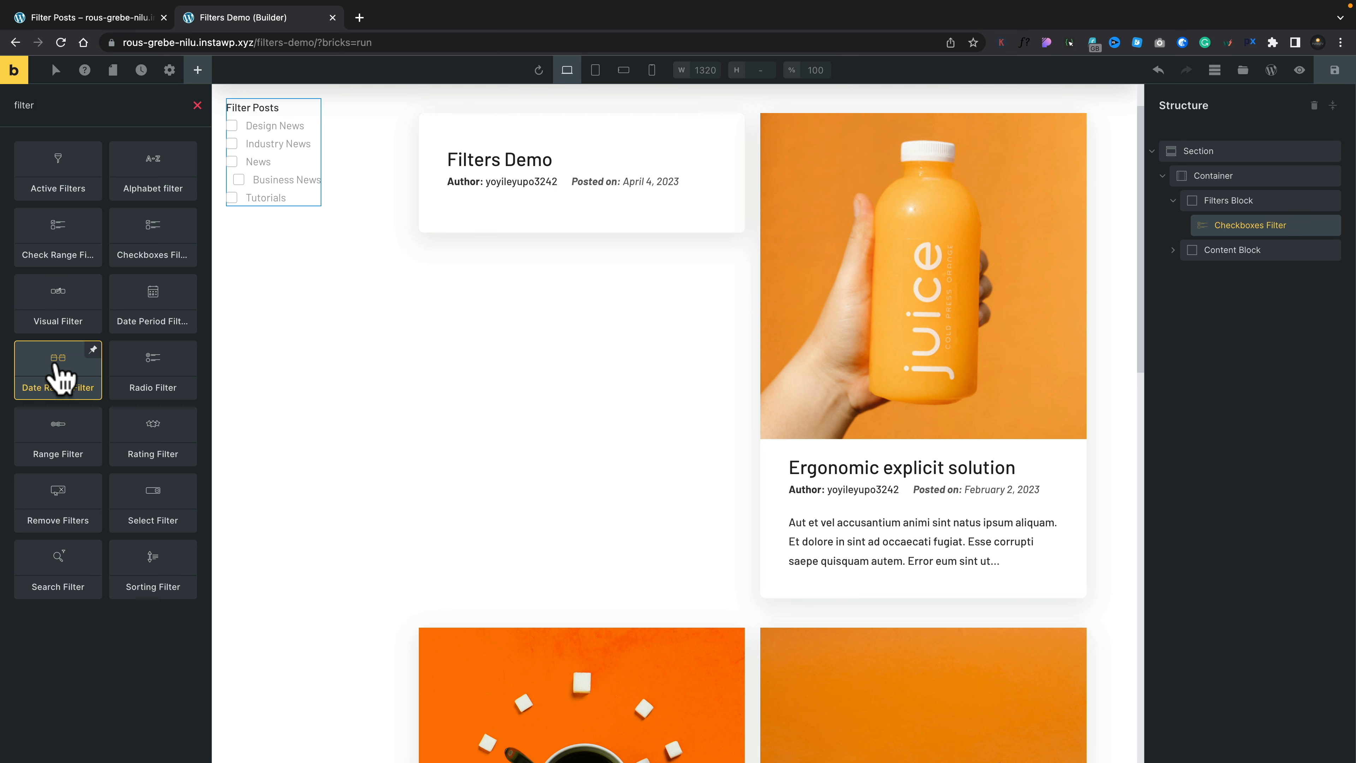
click(58, 376)
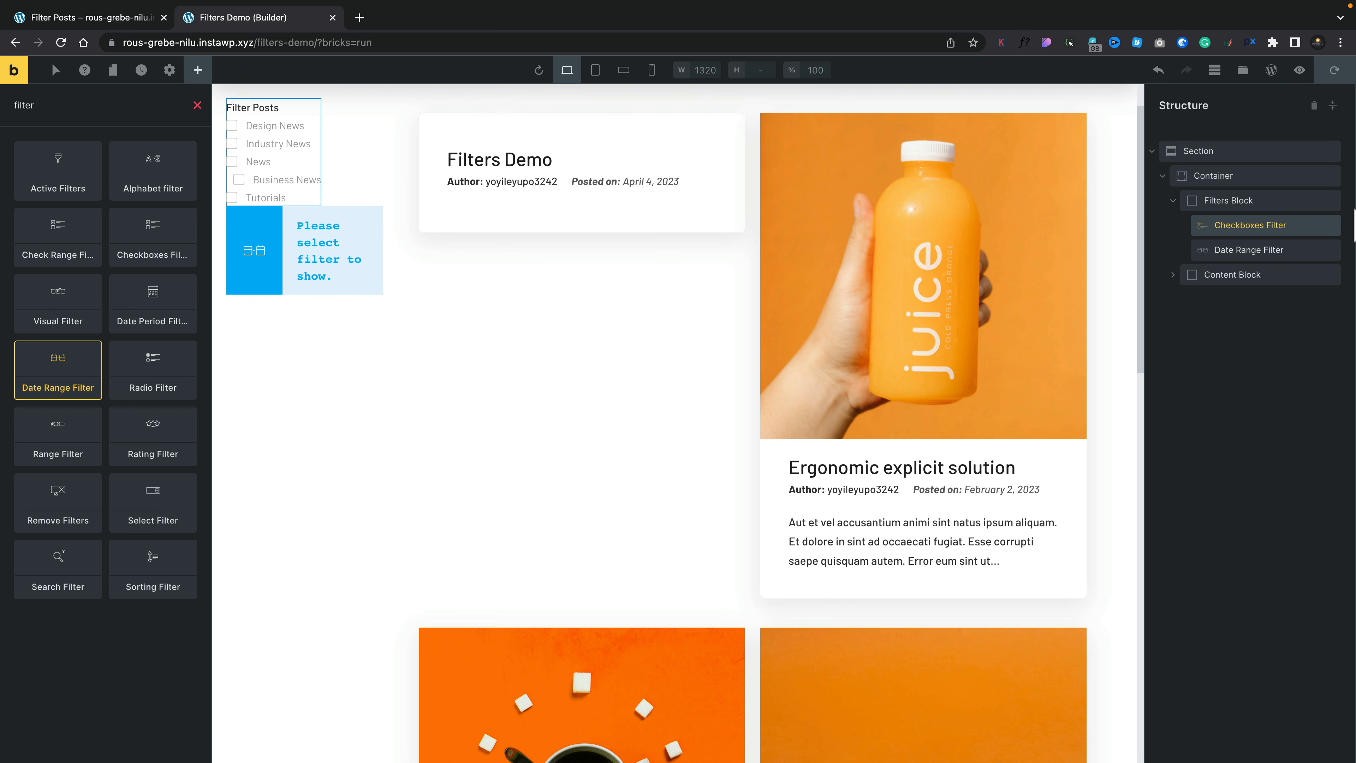
Step: Set the Date Range Filter to Filter By Date for the Bricks query loop, show its filter label, and open its style settings
click(1252, 249)
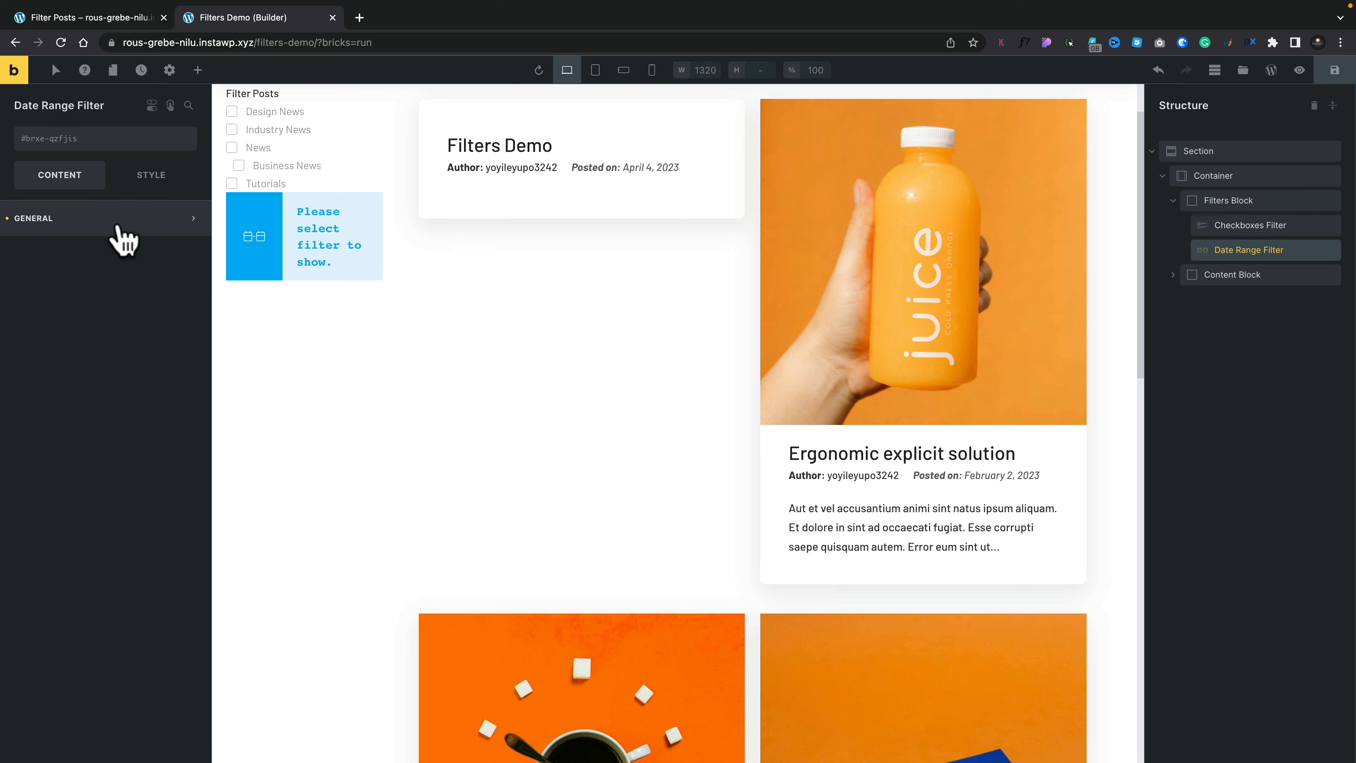
click(81, 219)
click(82, 277)
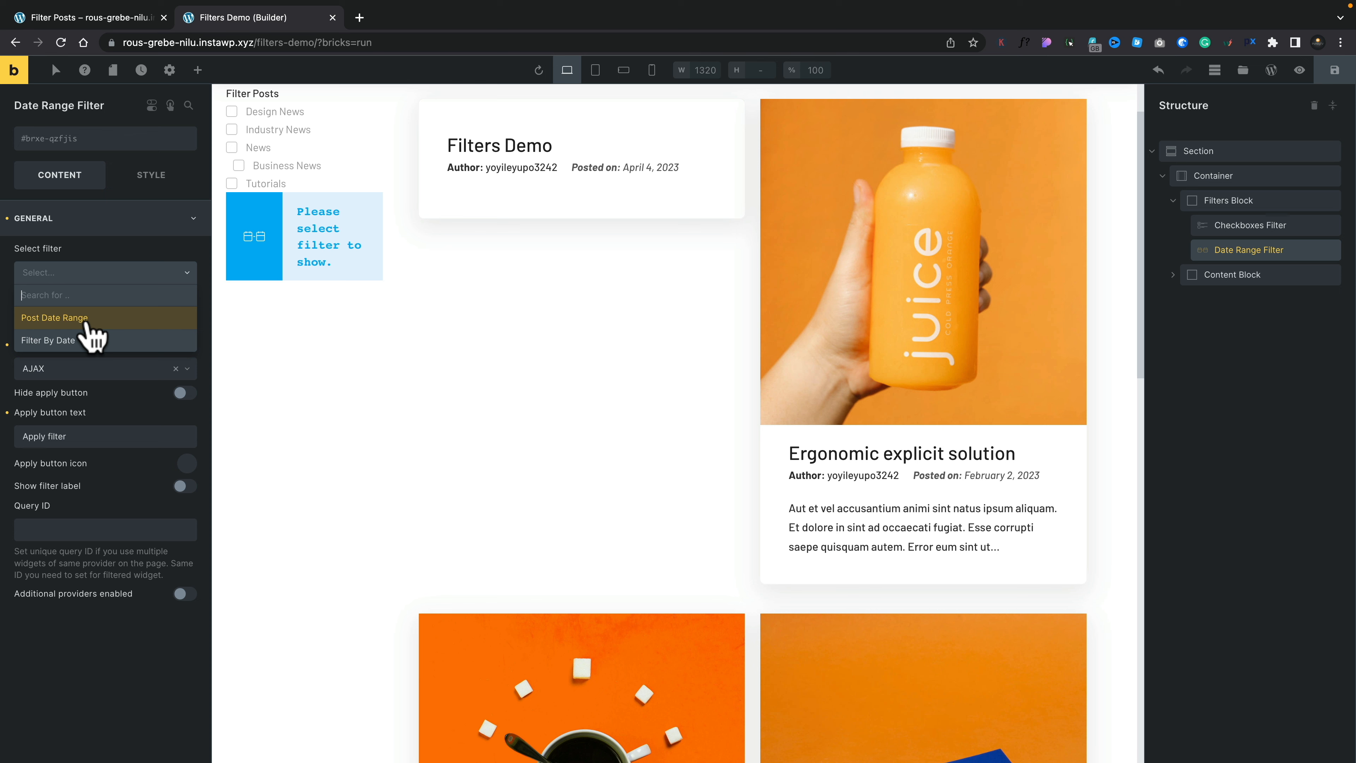
click(91, 340)
click(88, 322)
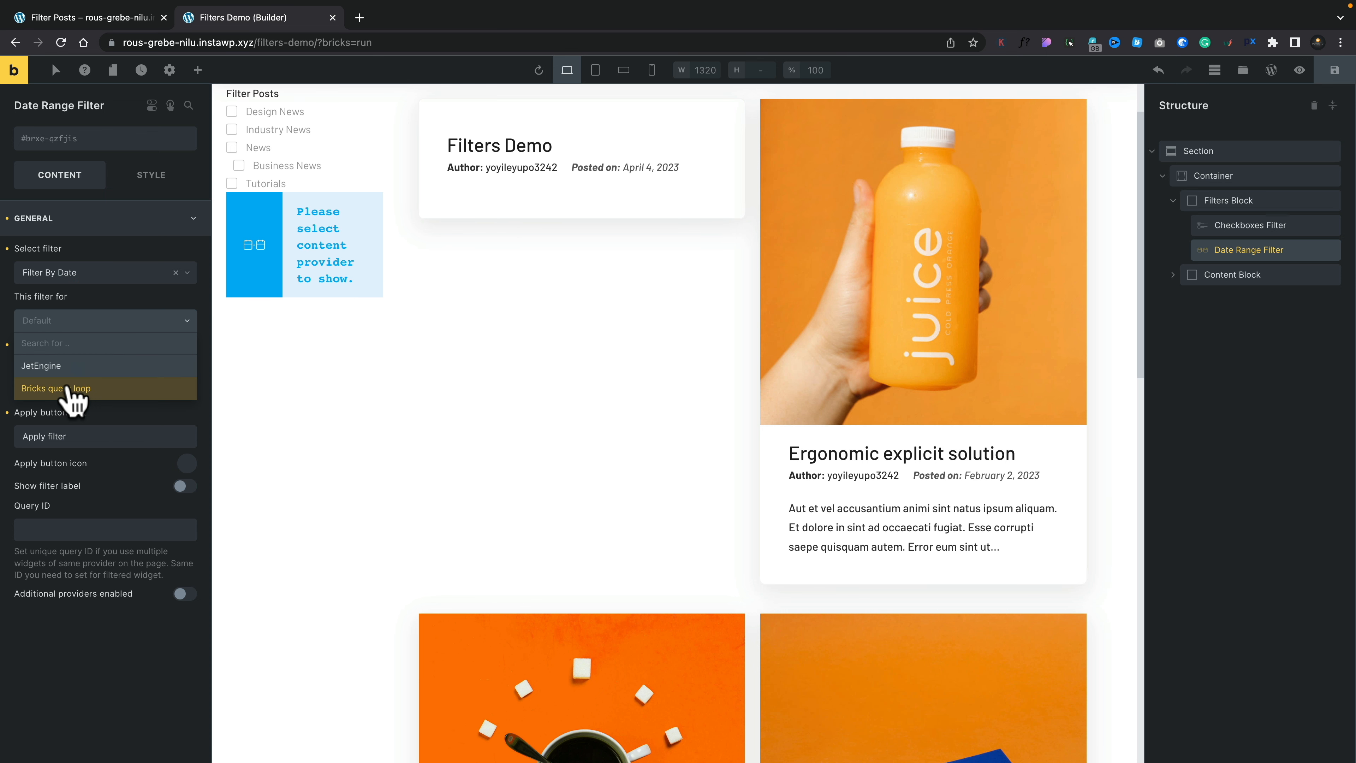
click(71, 390)
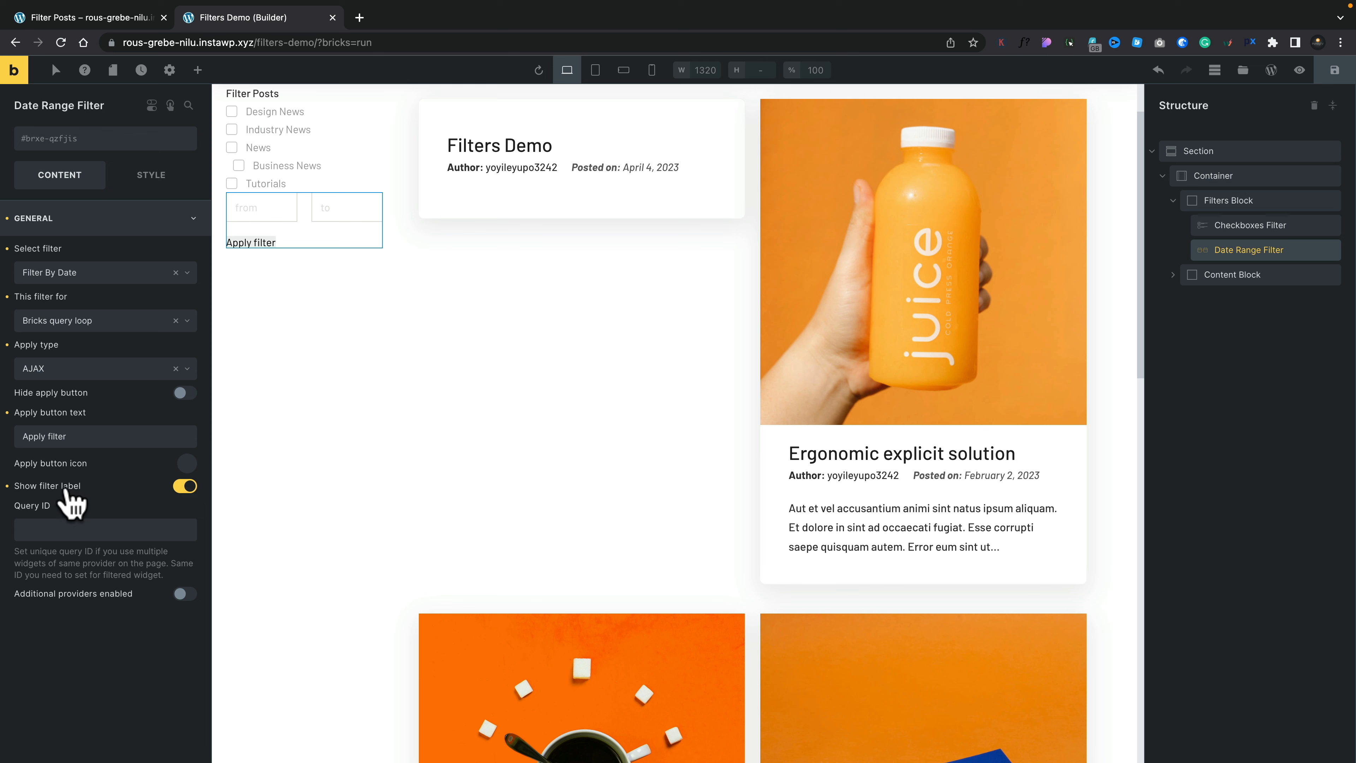
click(153, 177)
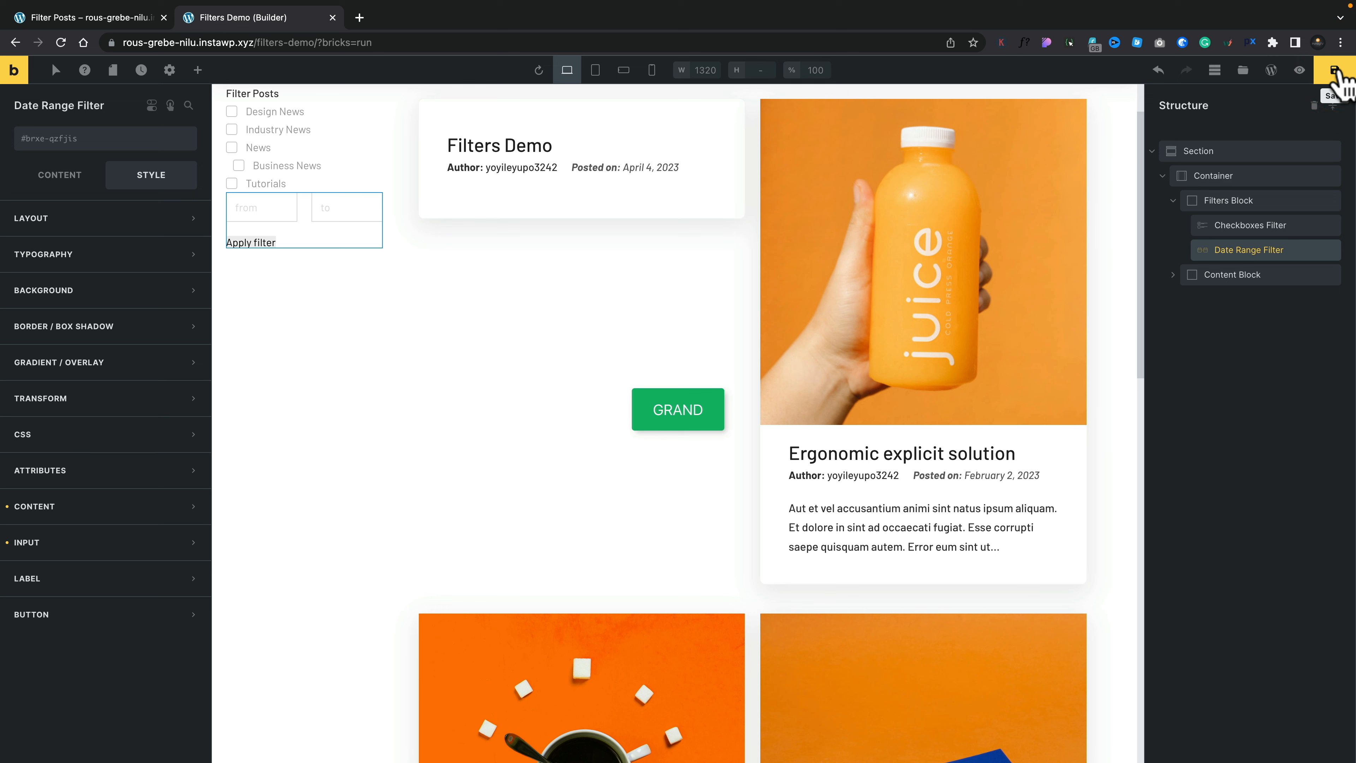
Step: Preview the page on the front end and test the category filter with Design News, adding News, and clear both categories
click(1301, 71)
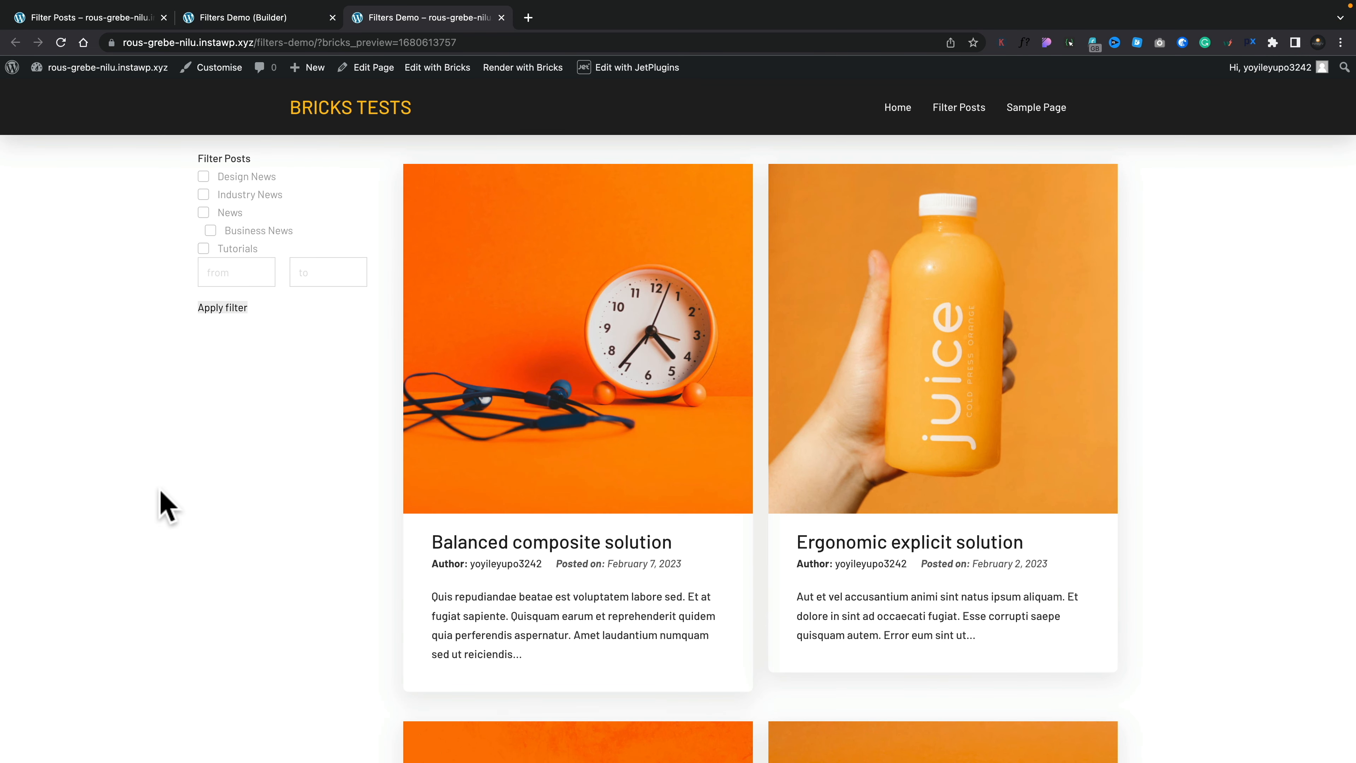
click(203, 176)
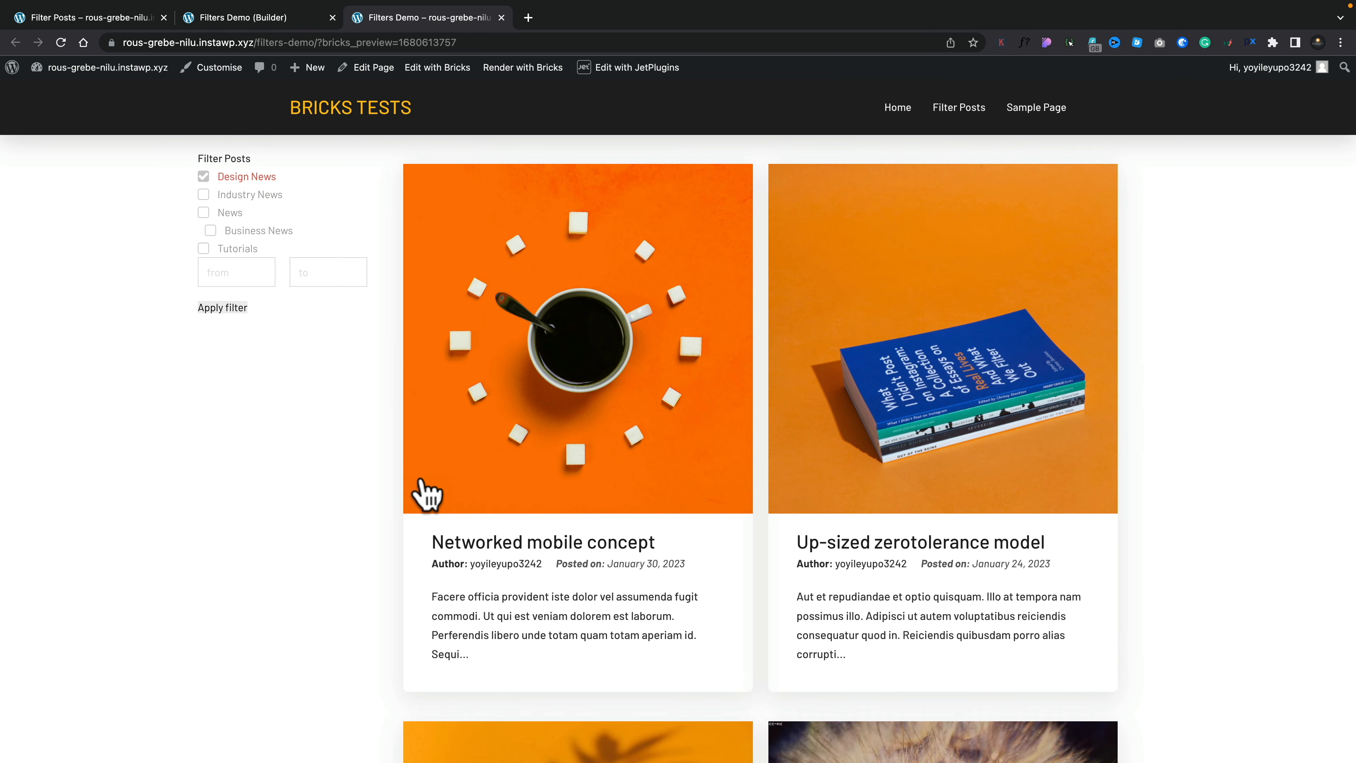
scroll(326, 558, down, 10)
scroll(327, 558, up, 10)
click(203, 213)
scroll(294, 560, down, 10)
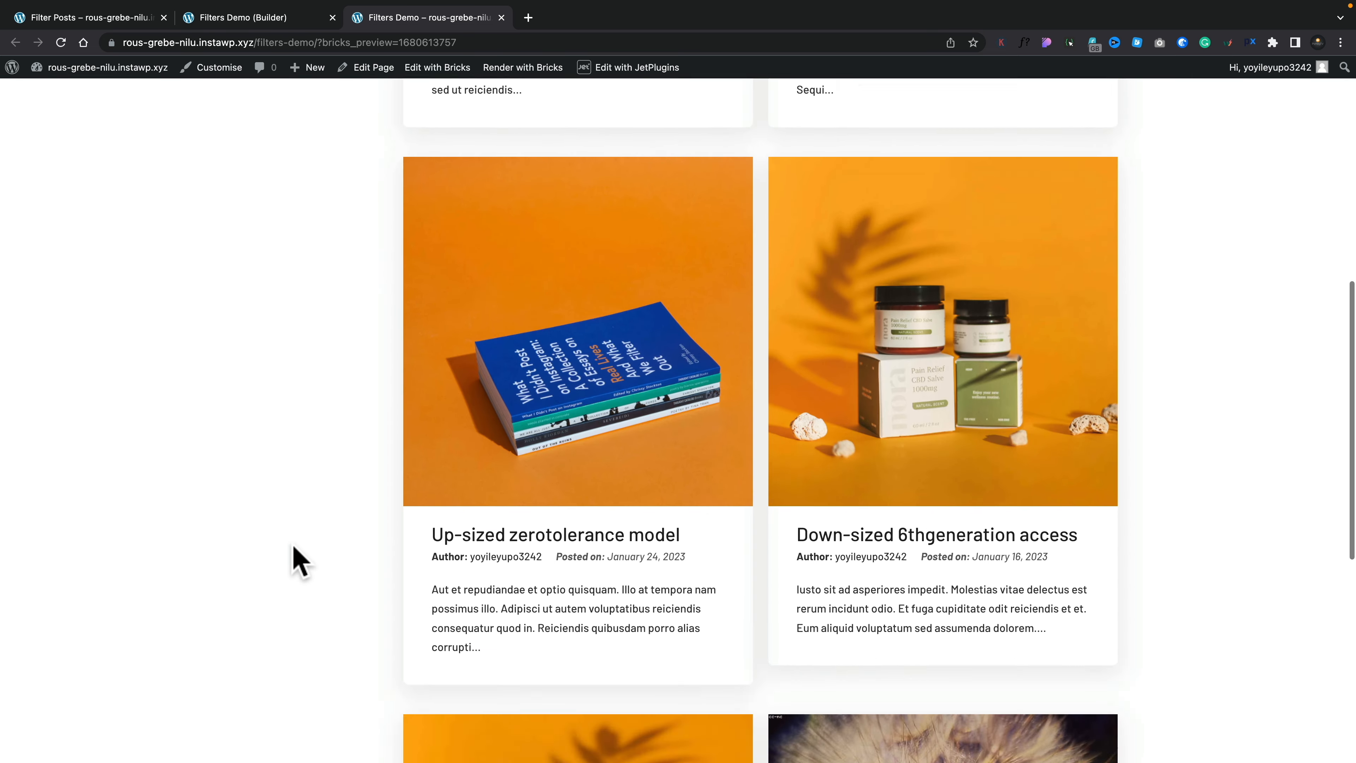
scroll(294, 558, up, 10)
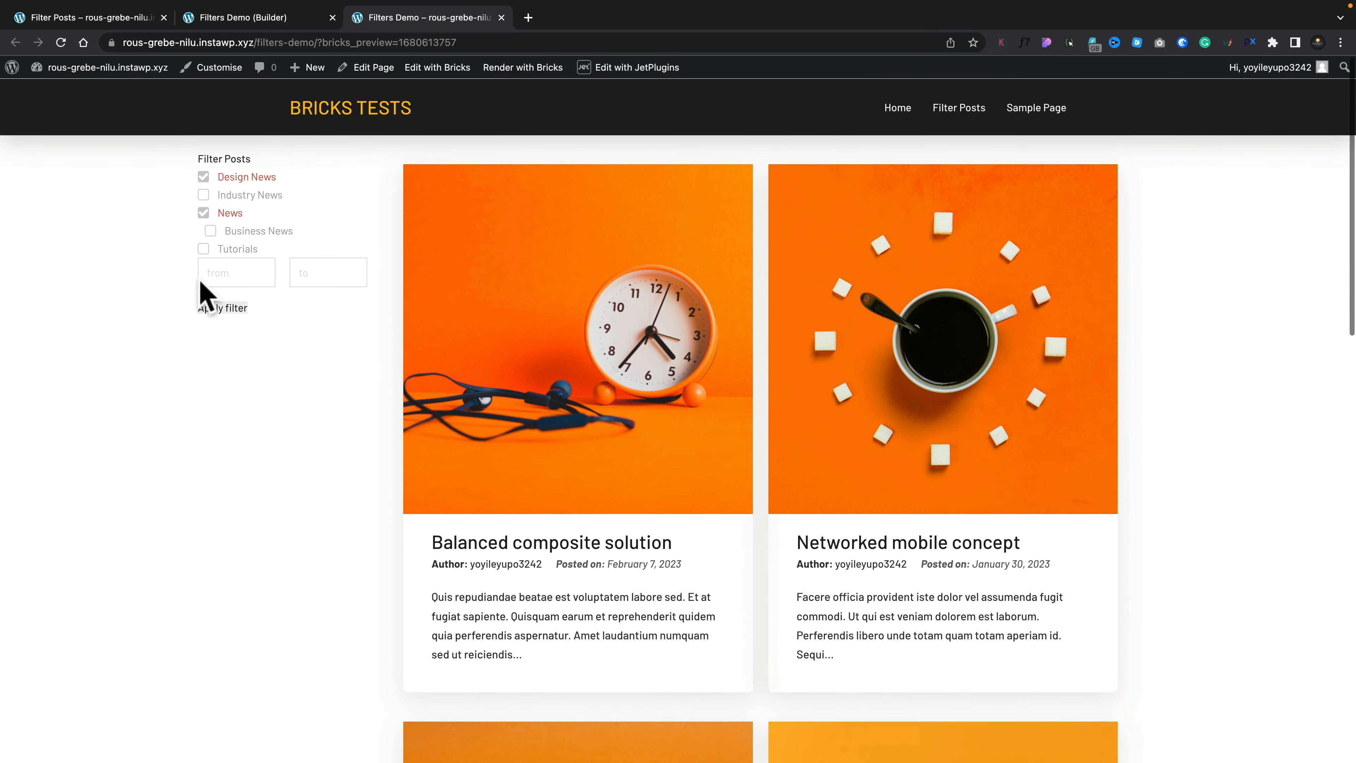
click(204, 212)
click(203, 177)
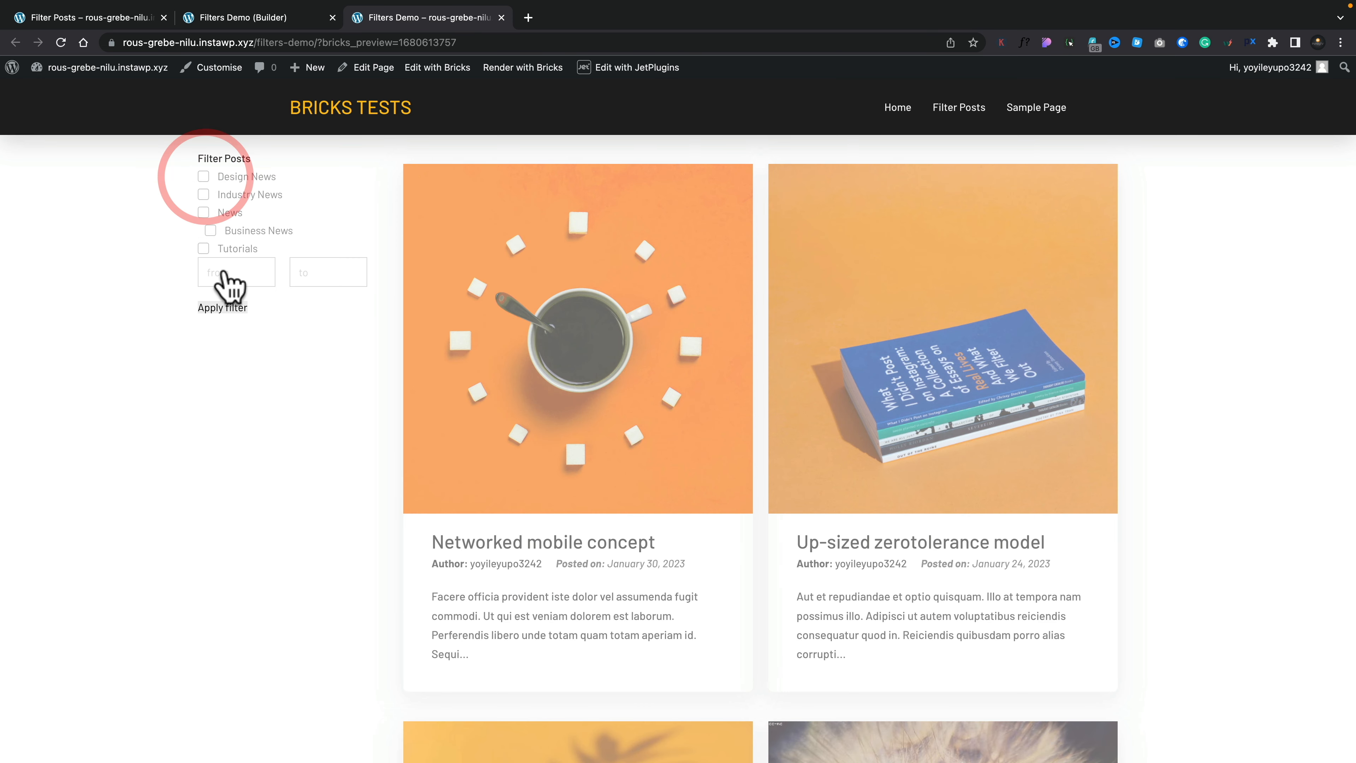
Step: Filter the posts by date from 01/02/2023 to 16/02/2023 and apply the range
click(223, 273)
click(208, 305)
click(208, 305)
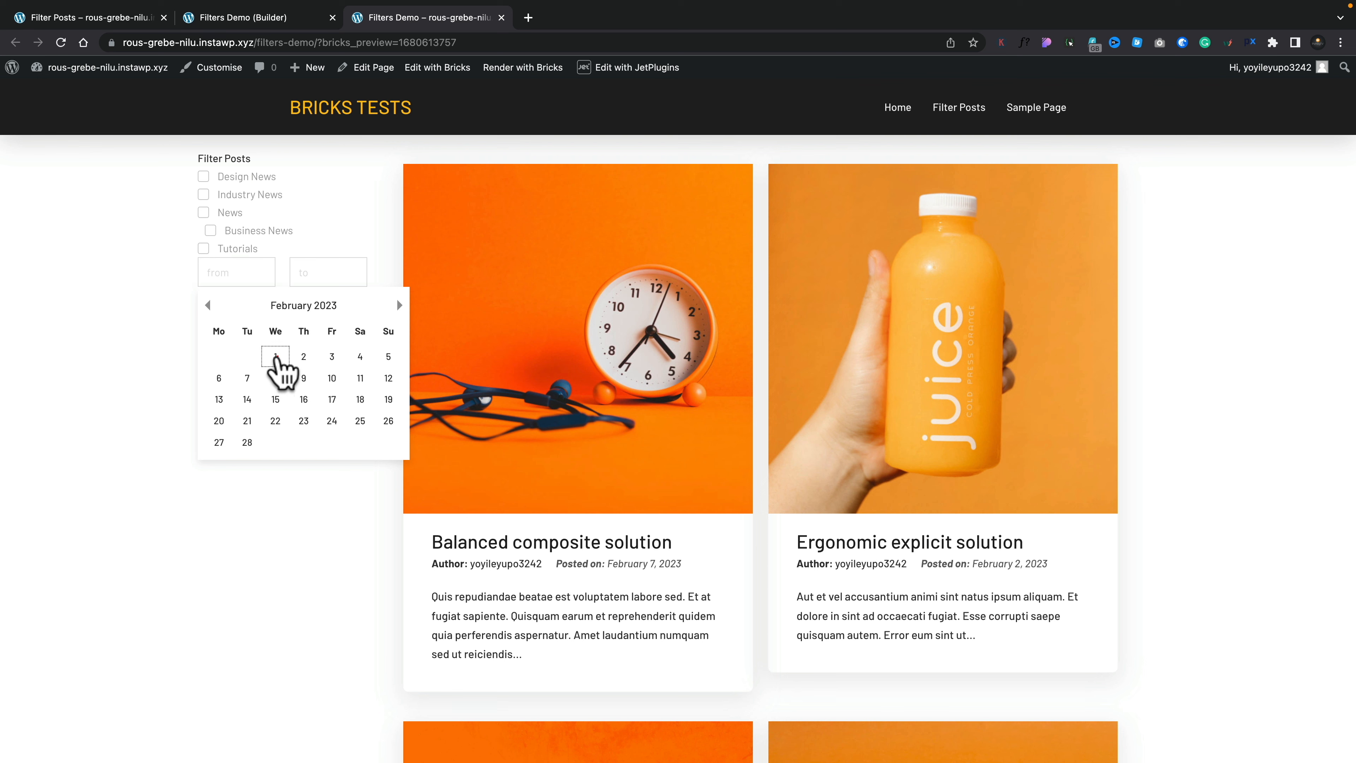
click(276, 356)
click(326, 273)
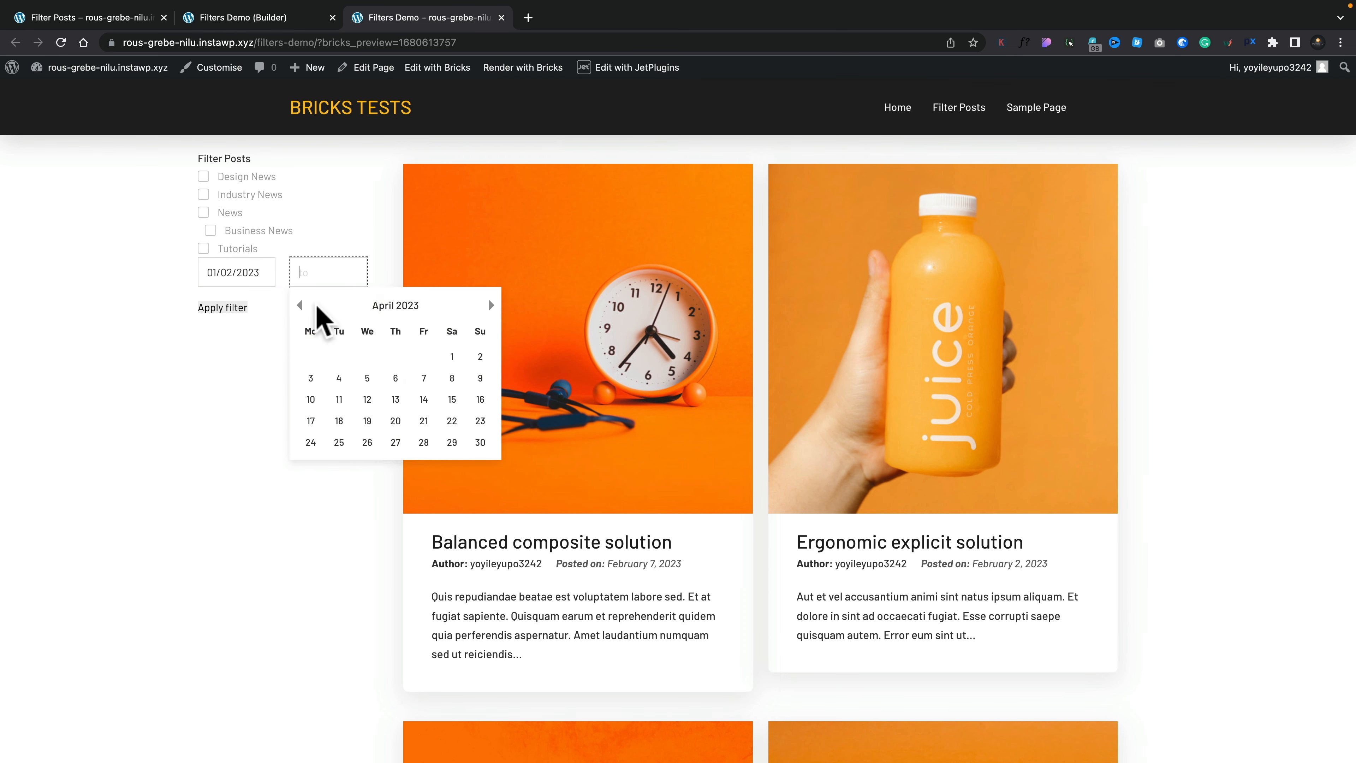
click(300, 305)
click(300, 305)
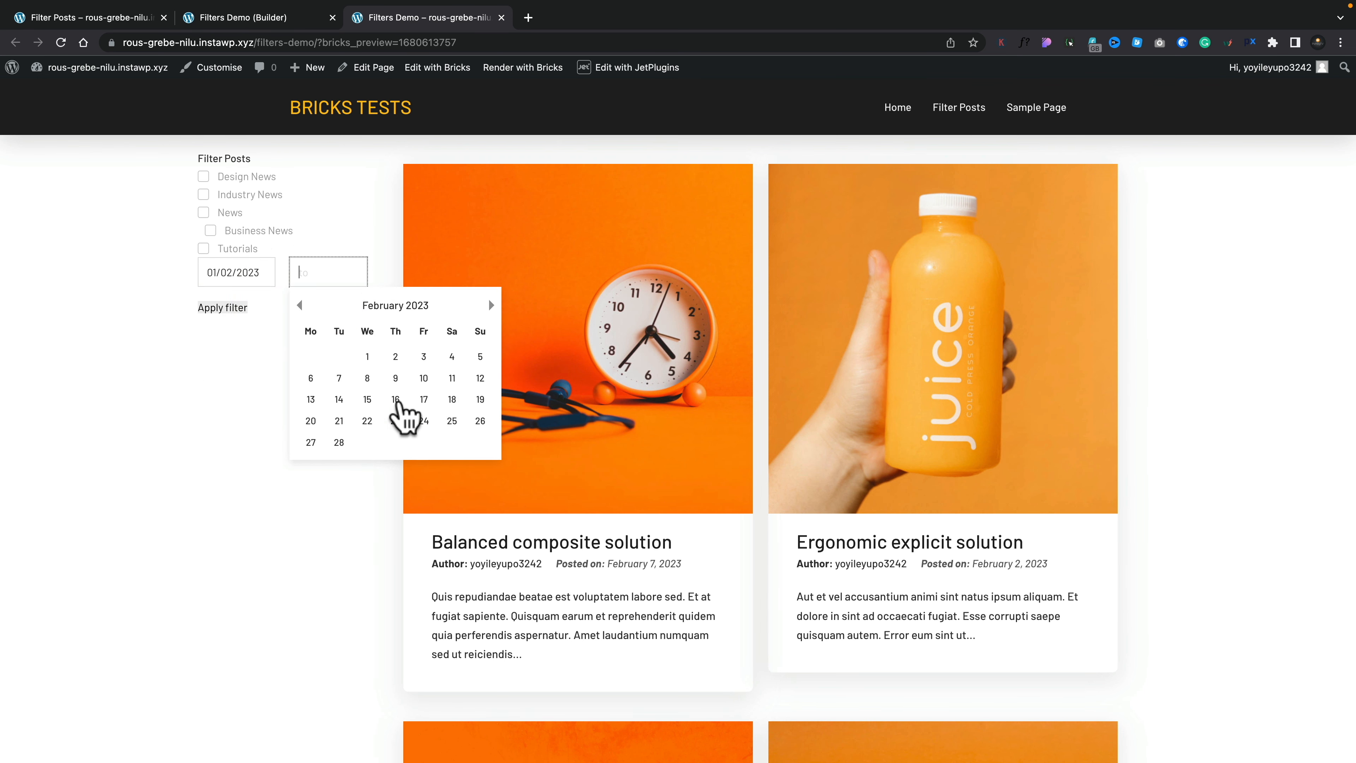
click(396, 400)
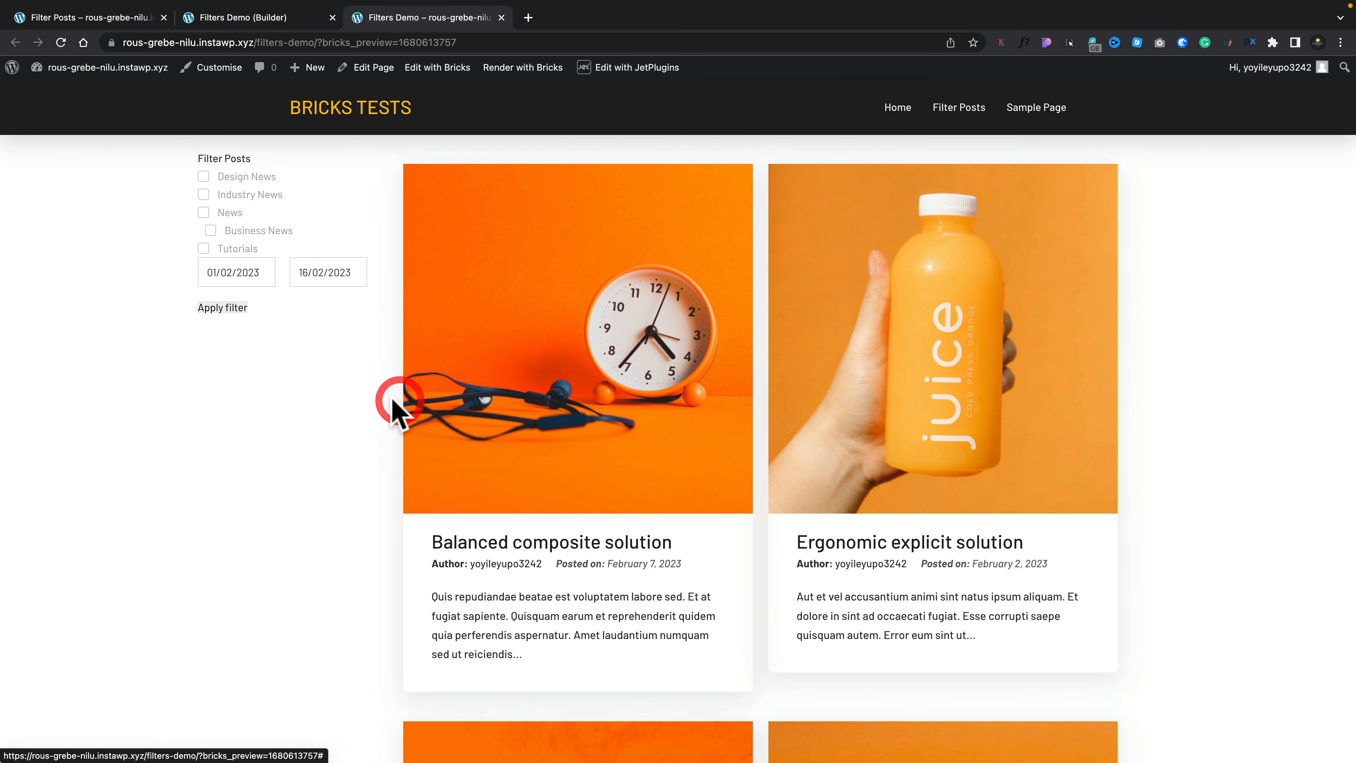
click(222, 307)
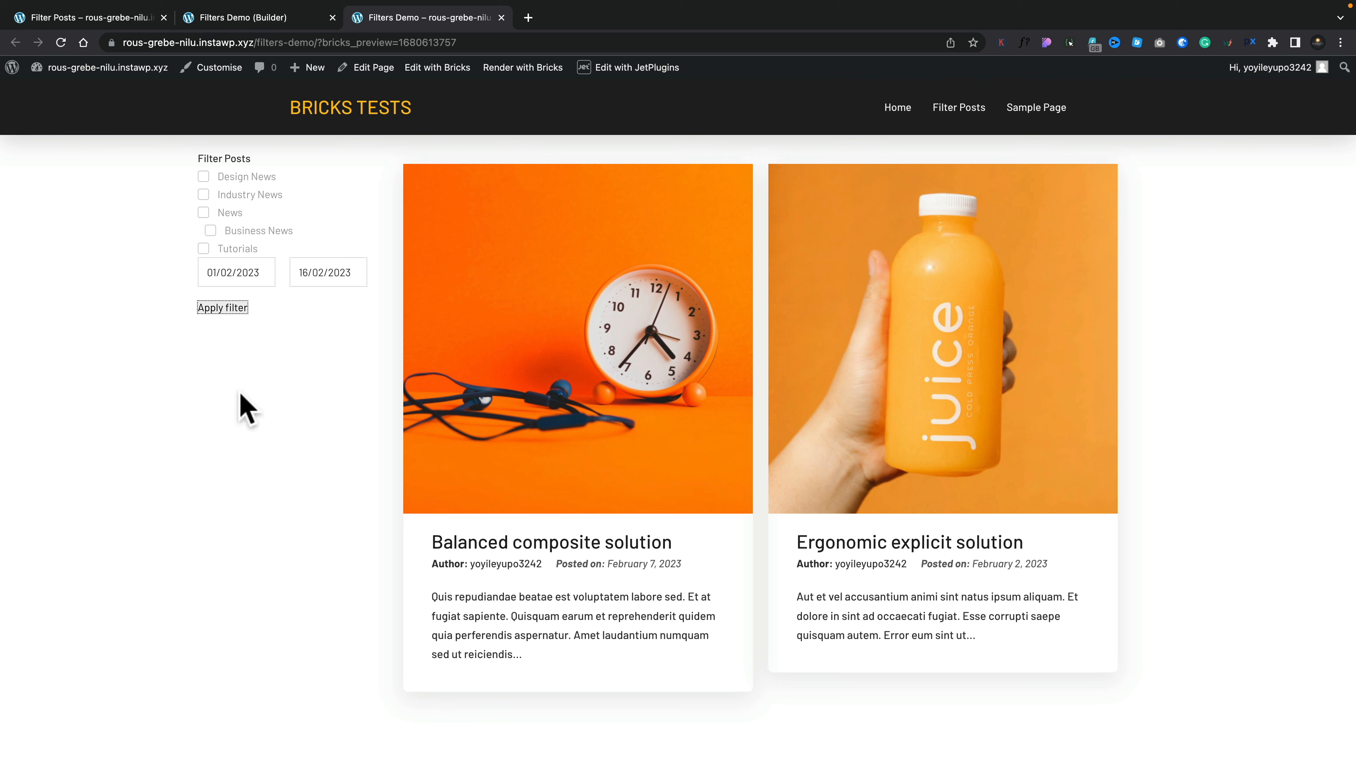
Step: Test Design News and Industry News one at a time within the applied date range, clearing each category again
click(204, 177)
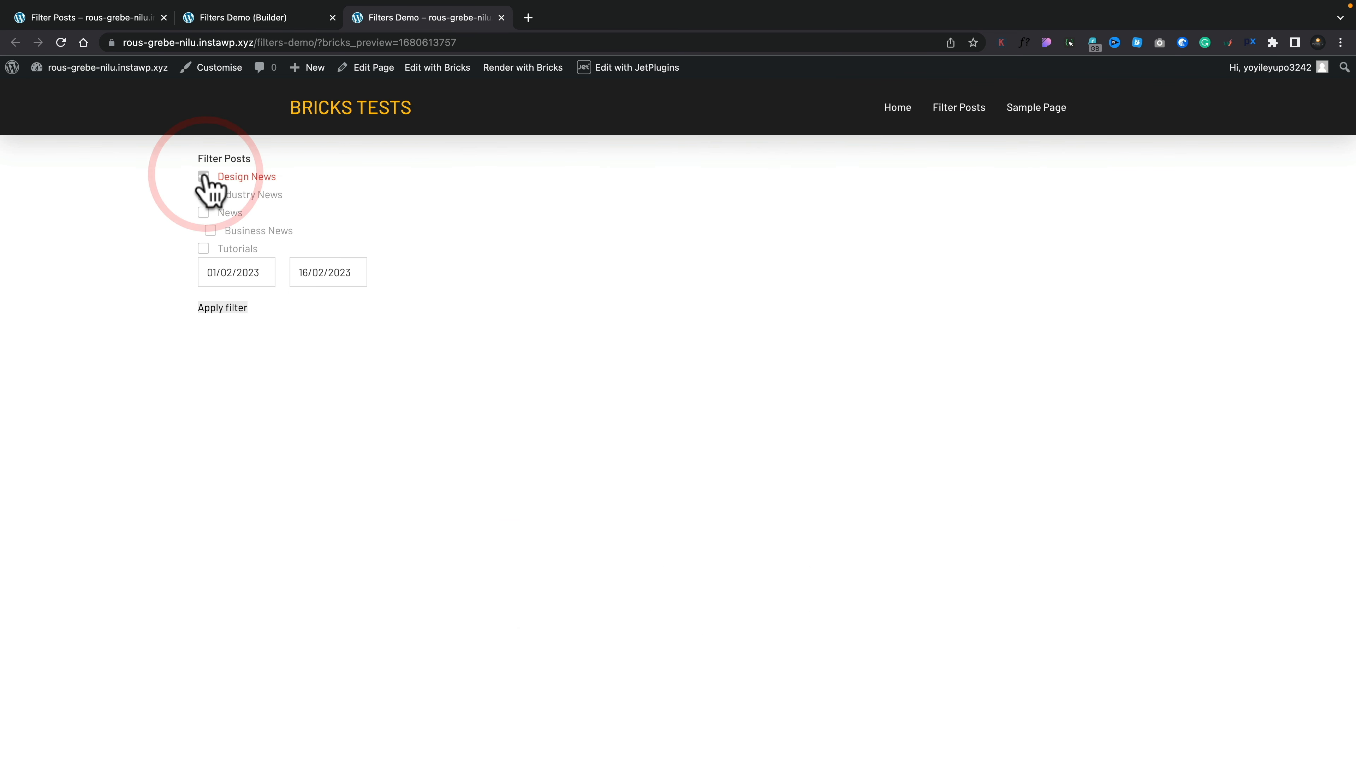
click(204, 177)
click(204, 195)
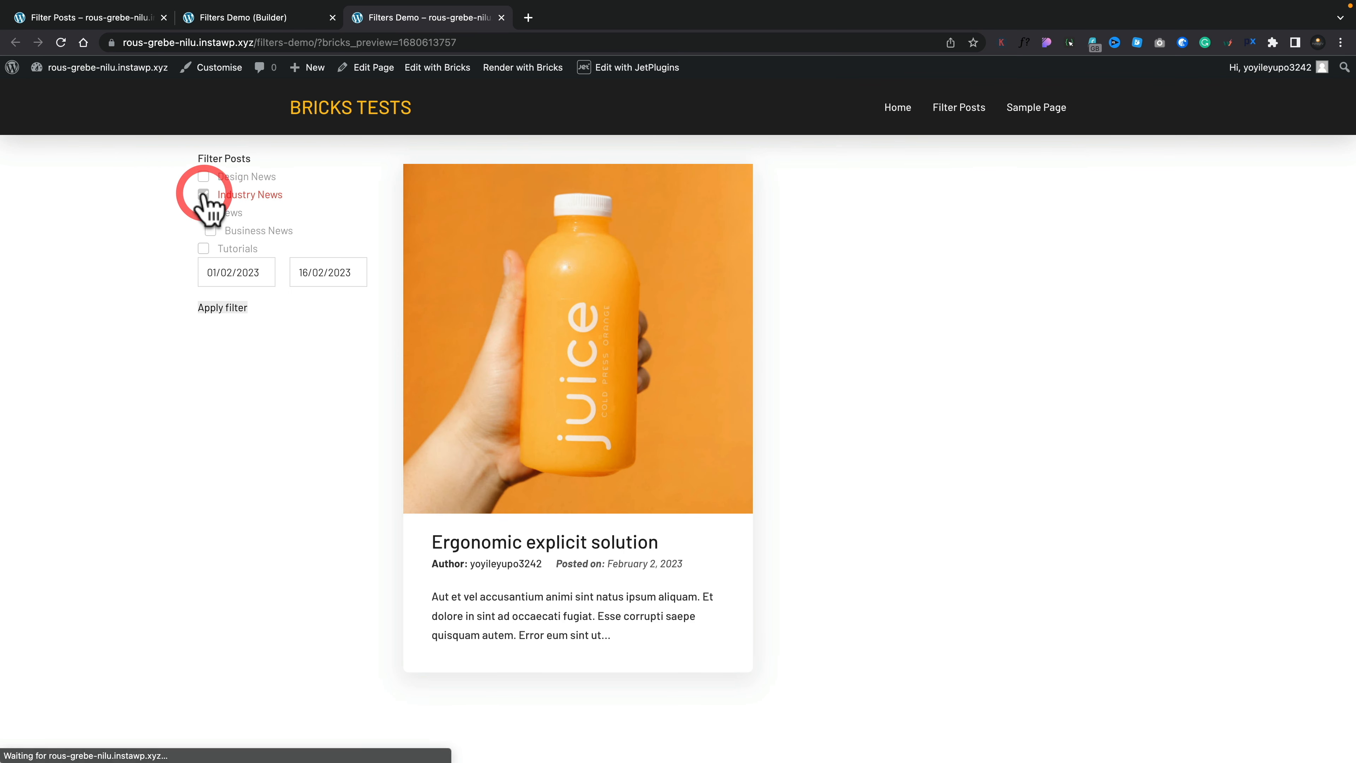
click(204, 195)
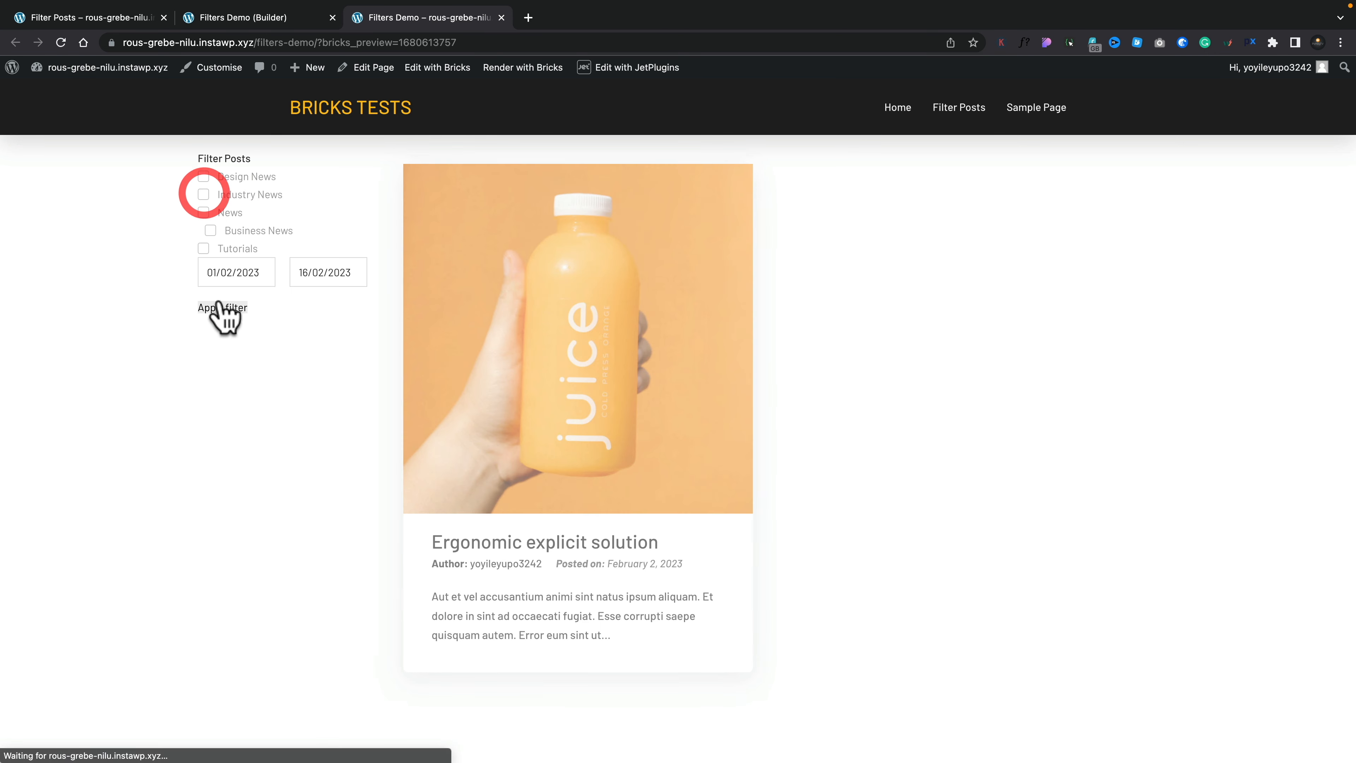